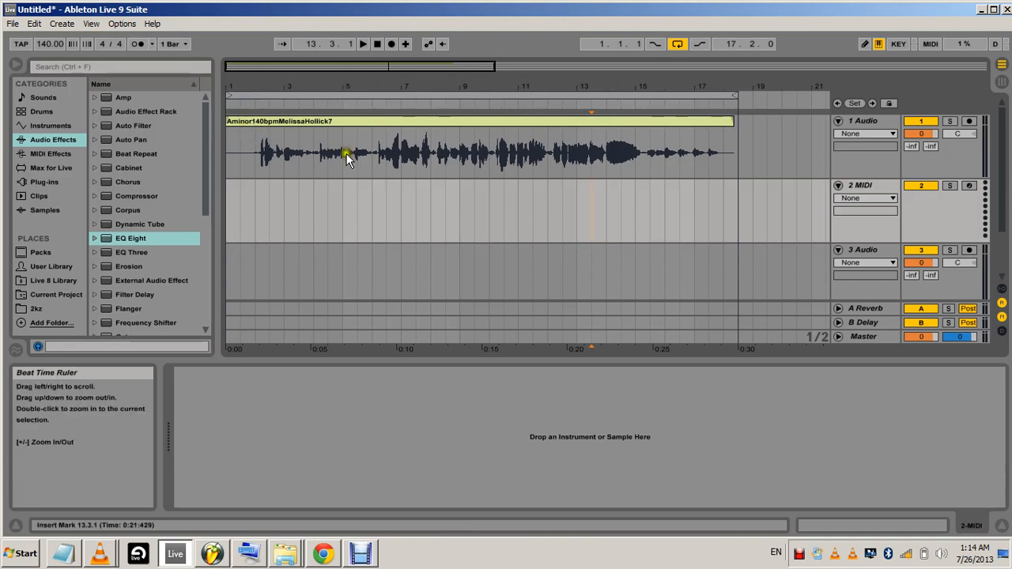
Play the vocal clip from the beginning of the arrangement
click(227, 209)
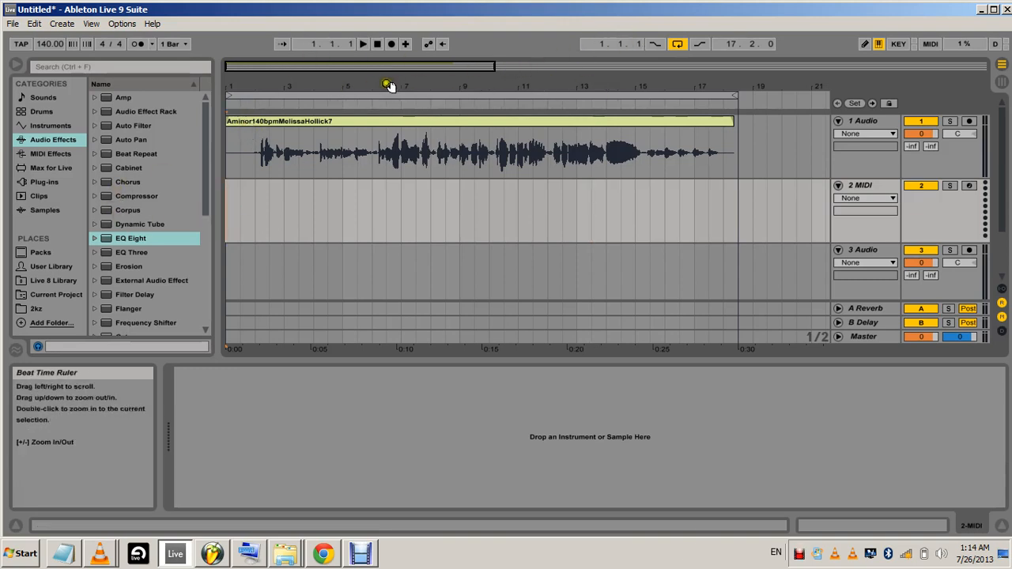
click(360, 45)
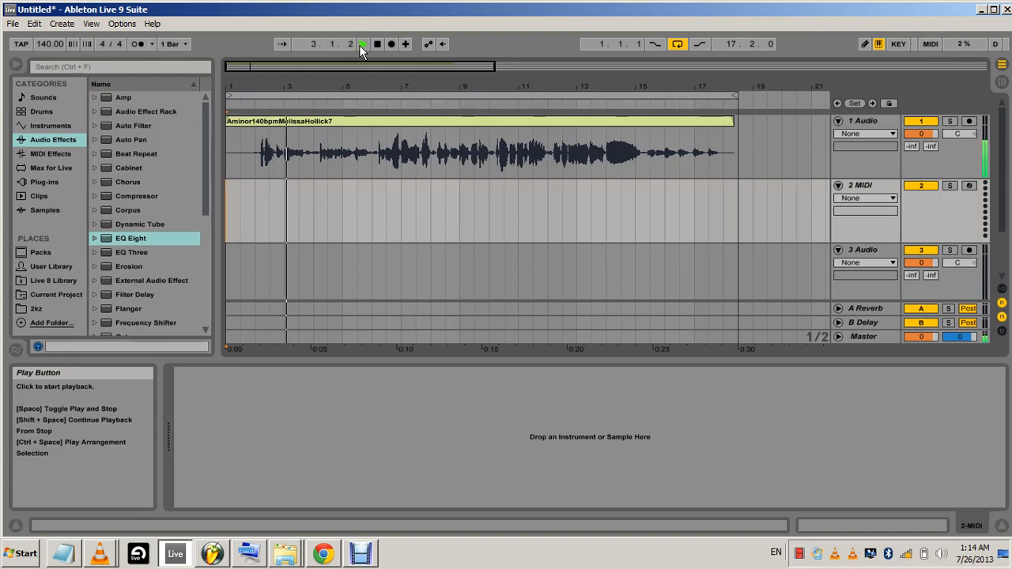
Delete the empty MIDI track and the empty audio tracks below the vocal track
click(870, 187)
right_click(874, 186)
click(778, 230)
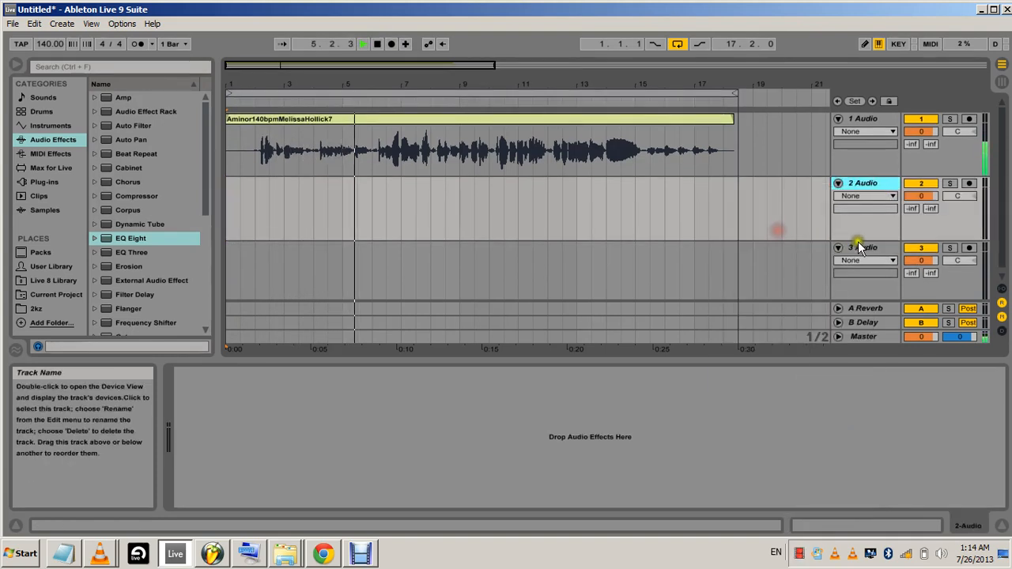
right_click(856, 185)
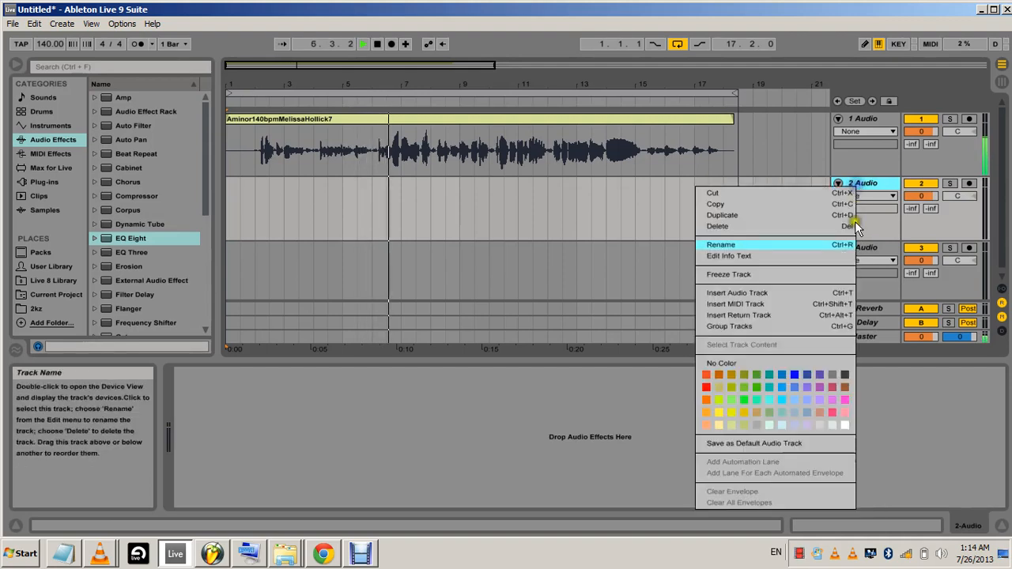
click(794, 228)
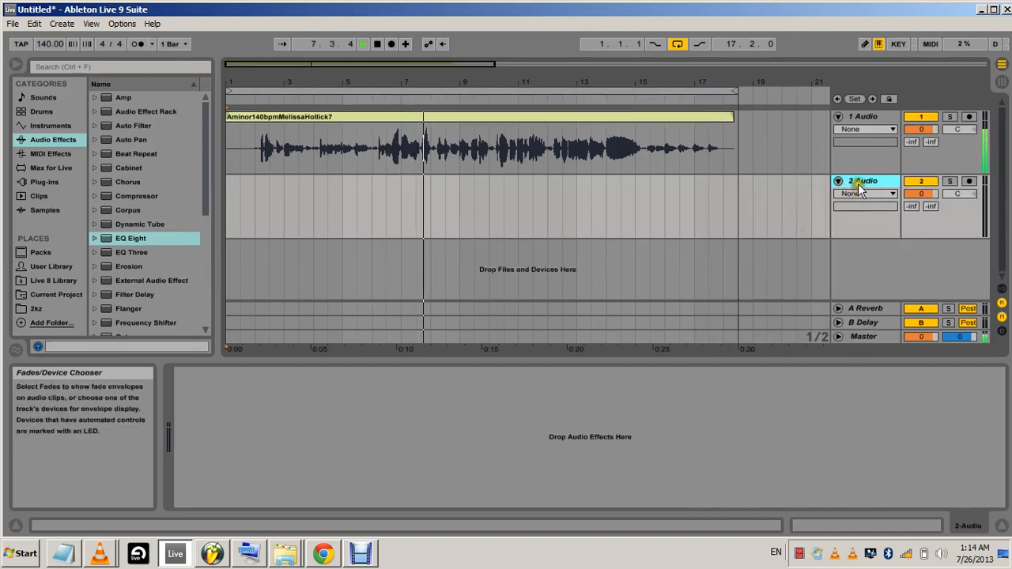
right_click(858, 184)
click(793, 225)
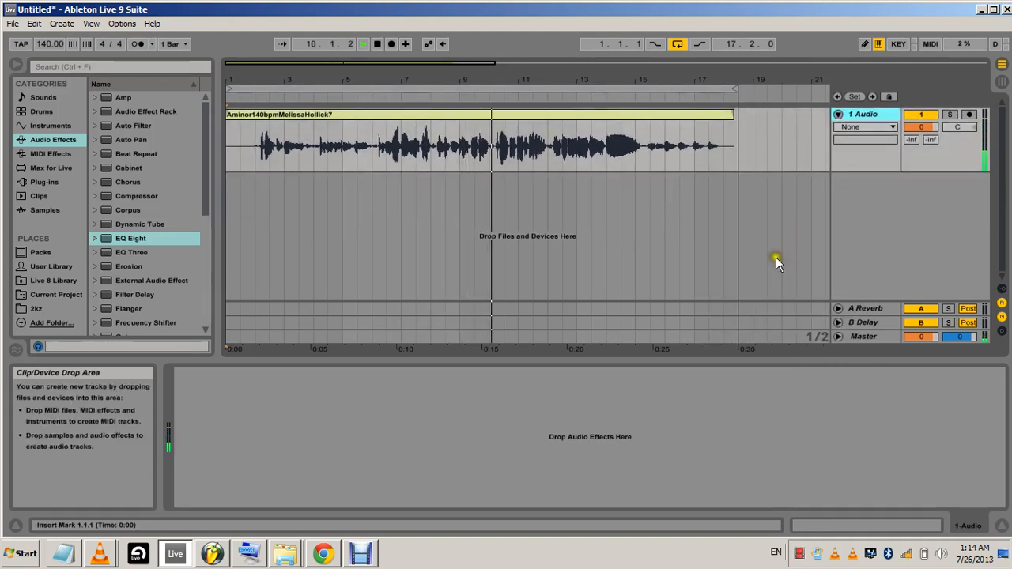
Stop playback and return the song position to 1.1.1
click(740, 155)
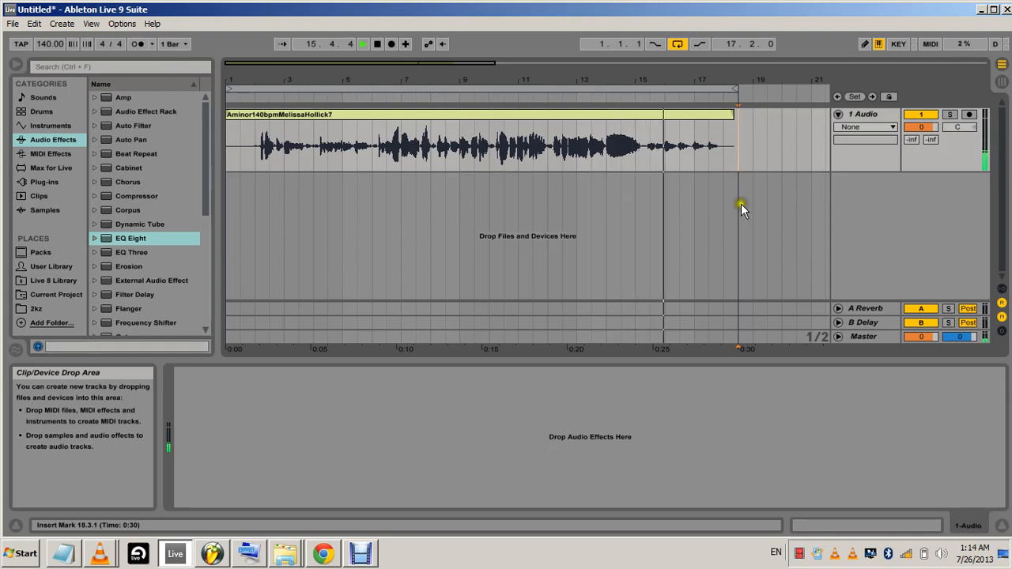
click(377, 44)
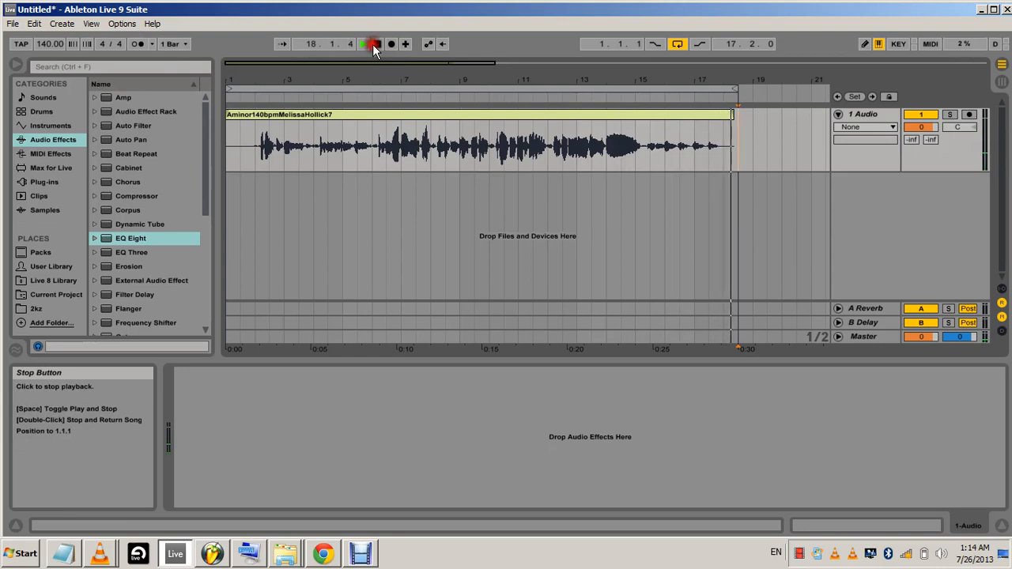
click(377, 44)
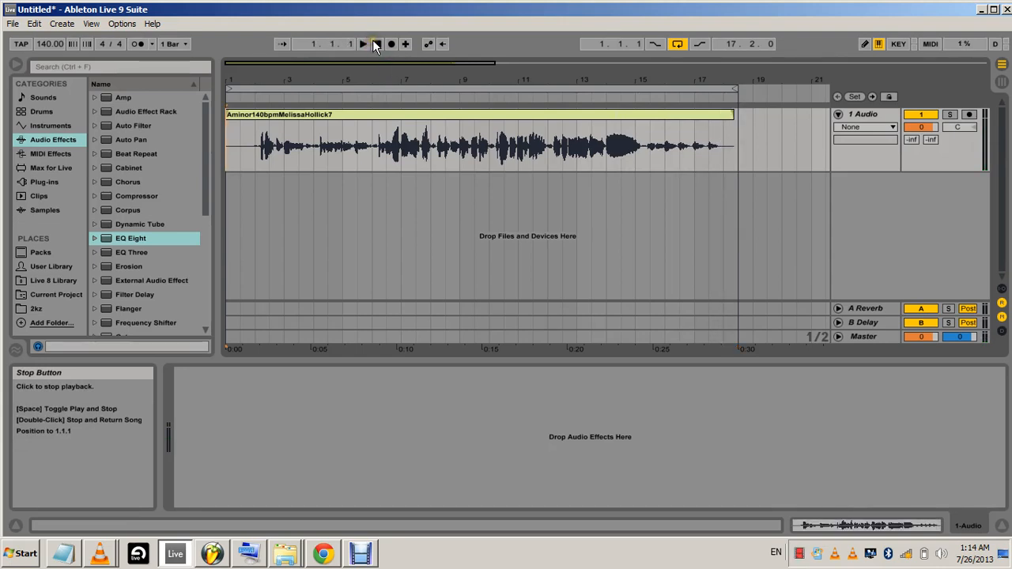
Open the vocal clip's sample properties and turn off Warp
double_click(266, 119)
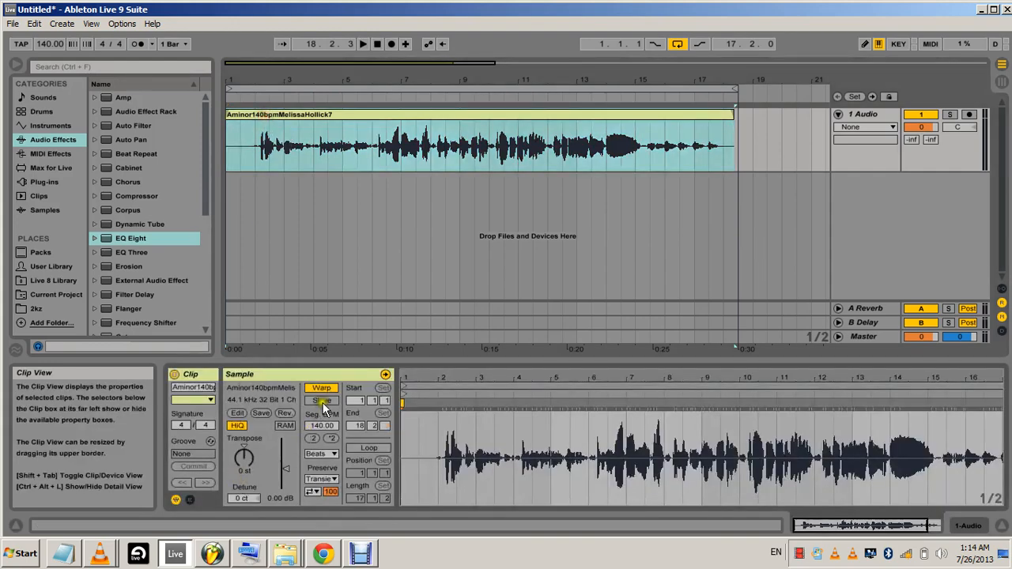
click(323, 389)
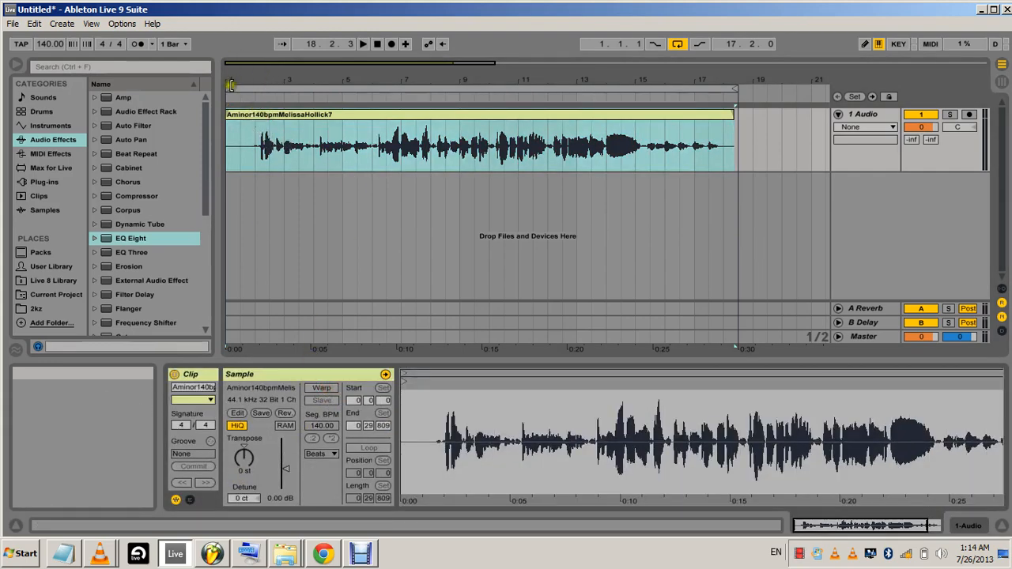
Trim the silence before the first word of the vocal clip and align the clip's start with 1.1.1
drag(232, 65, 232, 71)
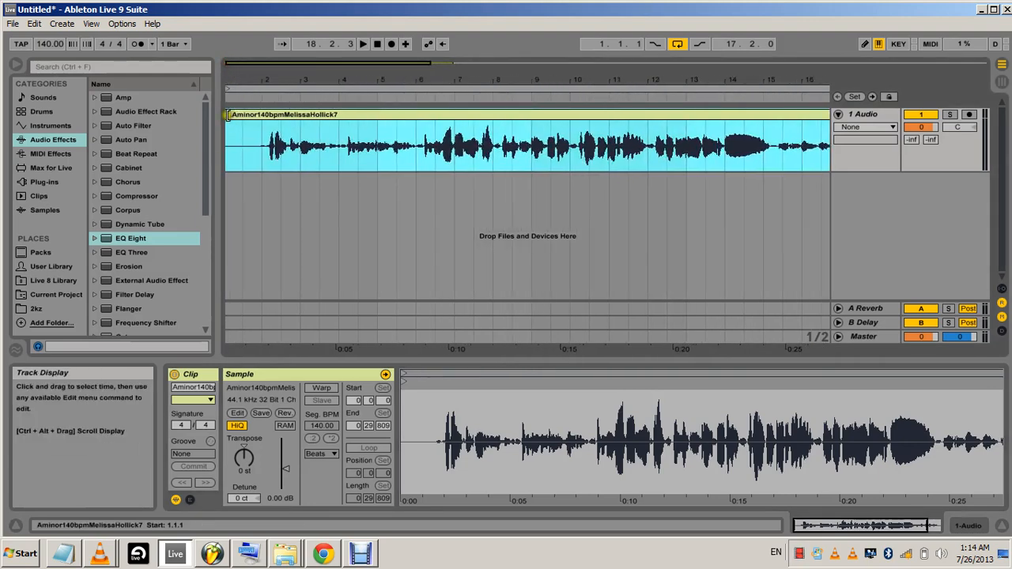
mouse_move(229, 115)
mouse_down()
mouse_move(265, 110)
mouse_move(229, 119)
mouse_up()
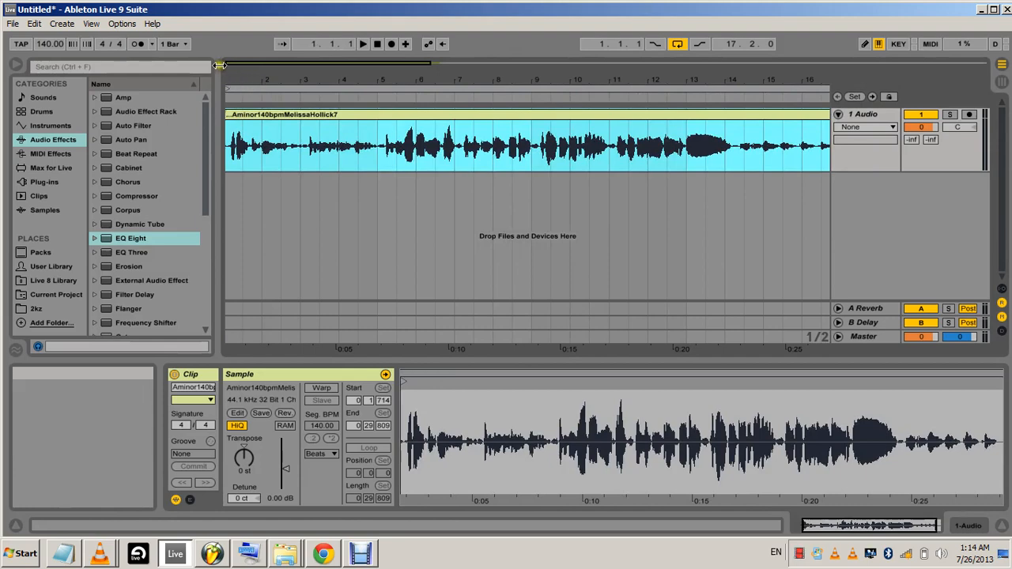
drag(229, 68, 238, 66)
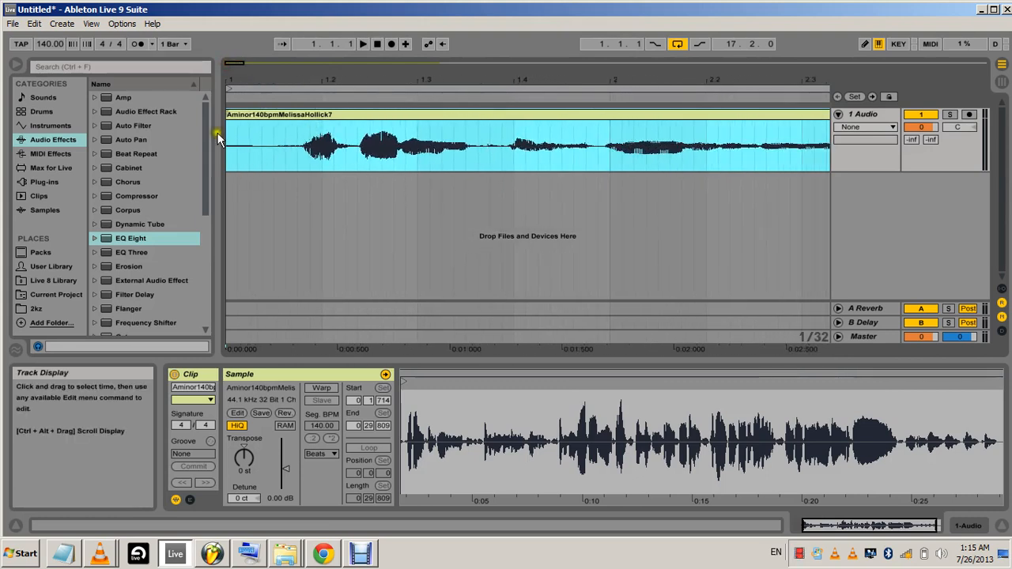
drag(224, 112, 296, 112)
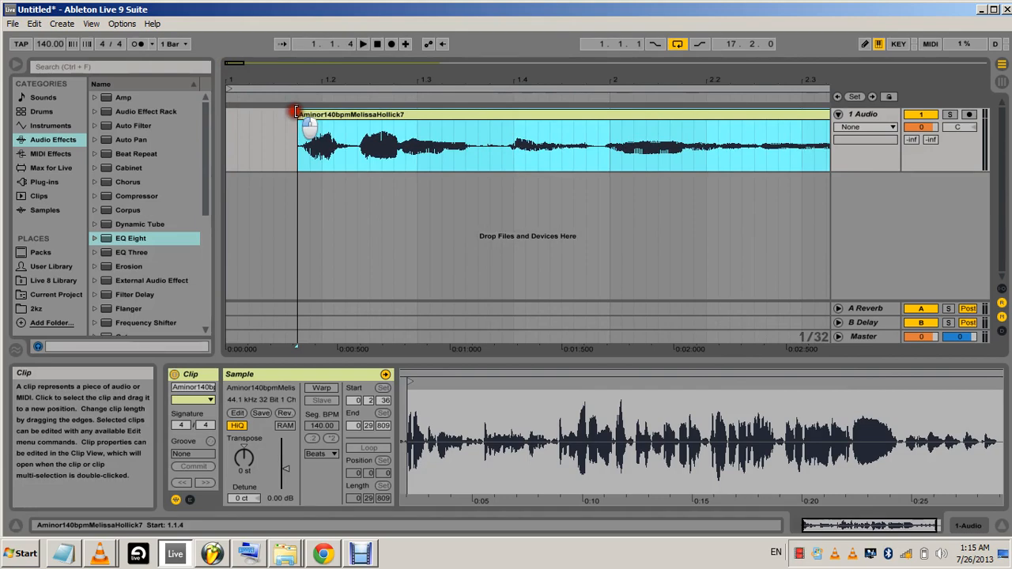
click(326, 209)
drag(332, 115, 251, 119)
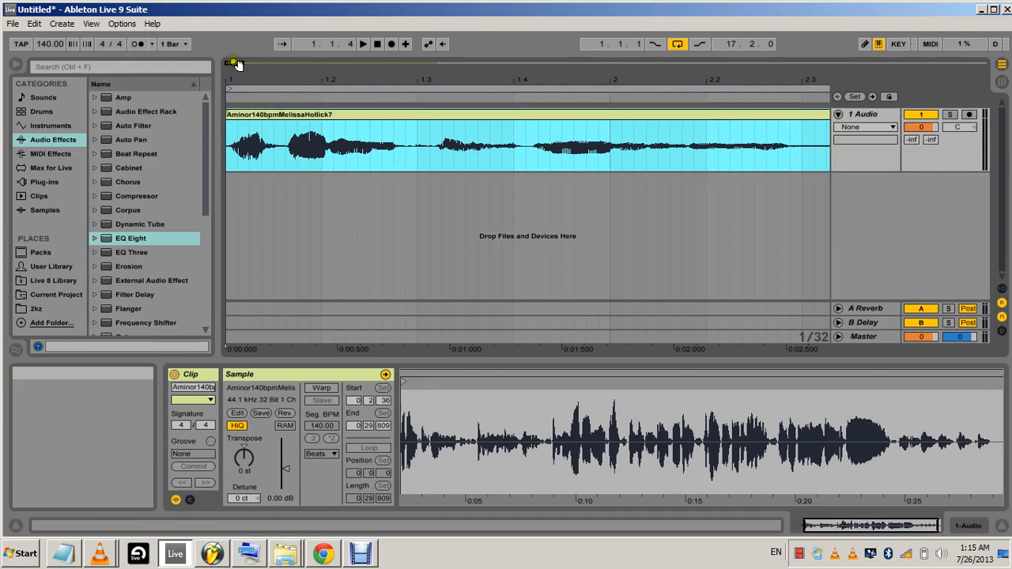
Trim the end of the vocal clip to bar 17 and set the arrangement loop length to 16 bars
drag(237, 63, 255, 78)
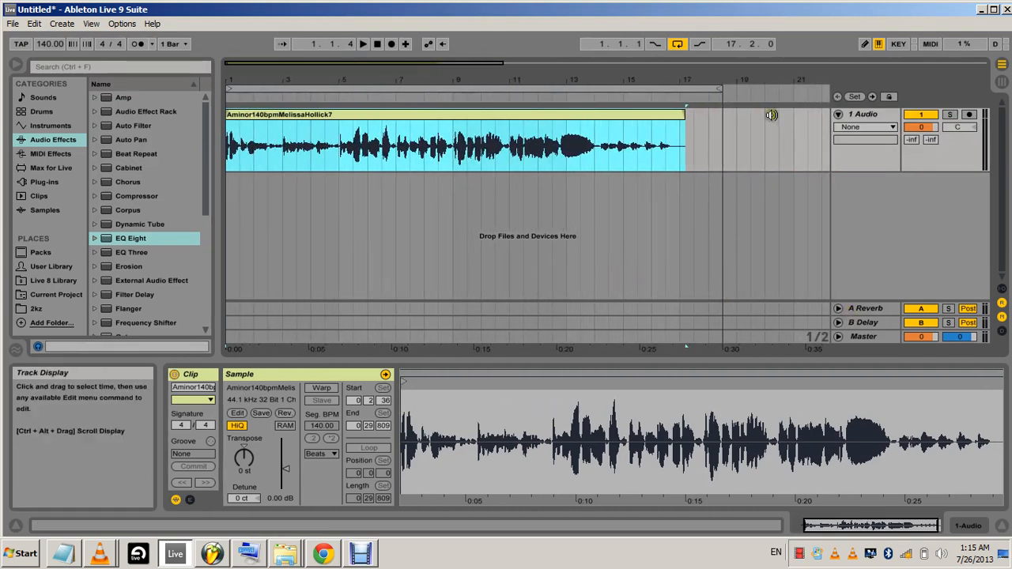
drag(684, 111, 680, 87)
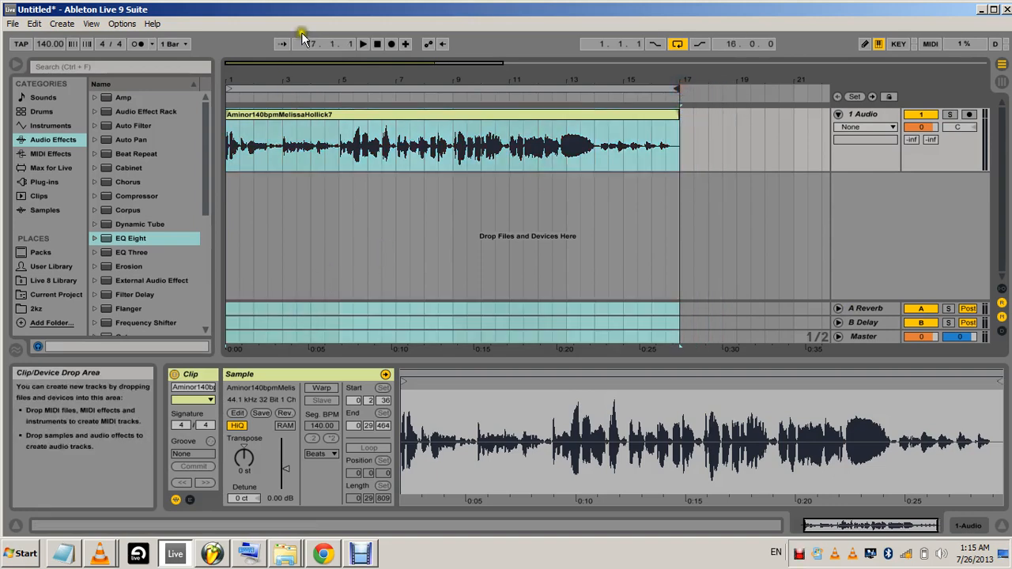
Play the opening of the trimmed vocal, then stop and return to the start of the arrangement
click(378, 45)
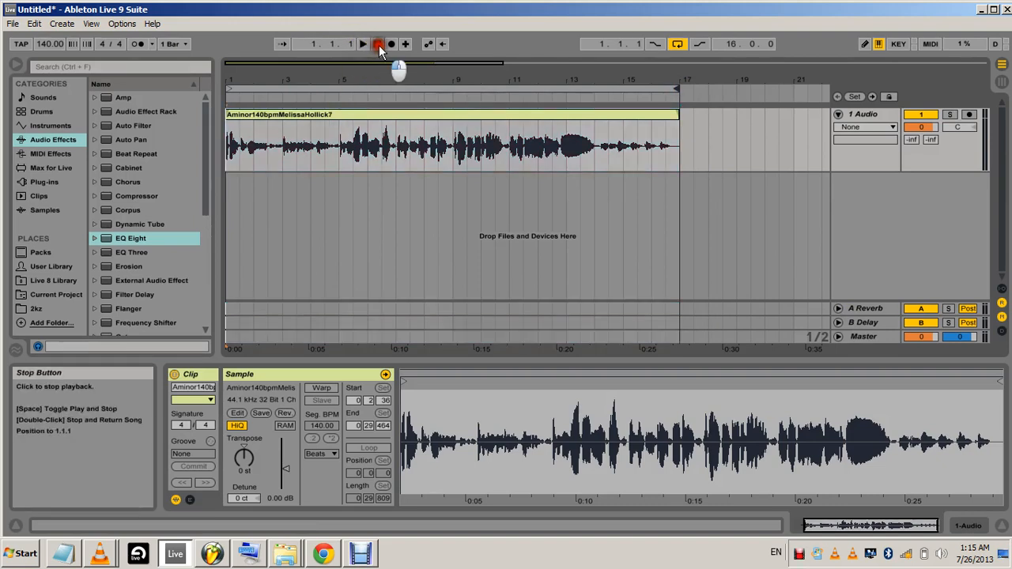
click(360, 44)
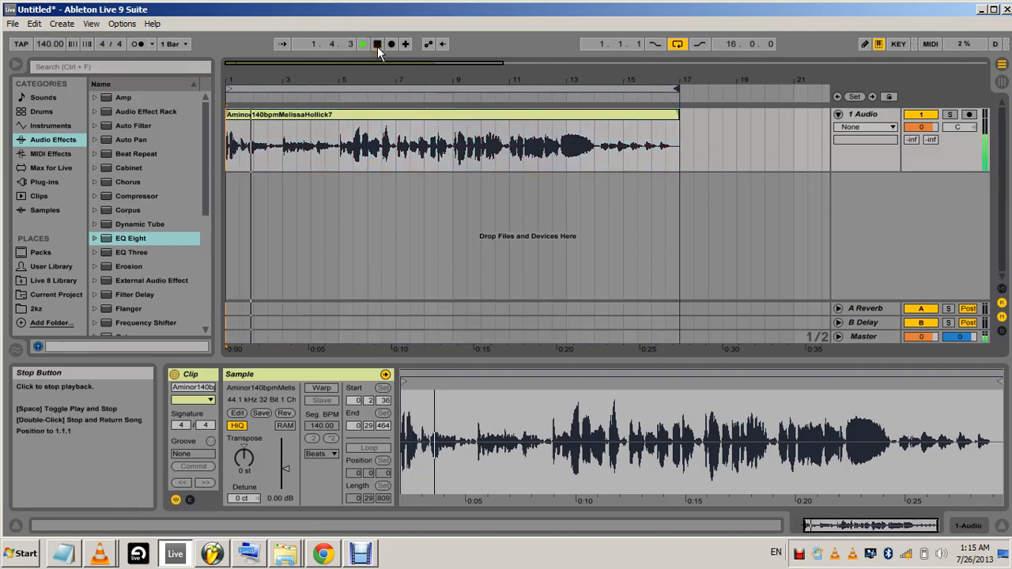
click(377, 44)
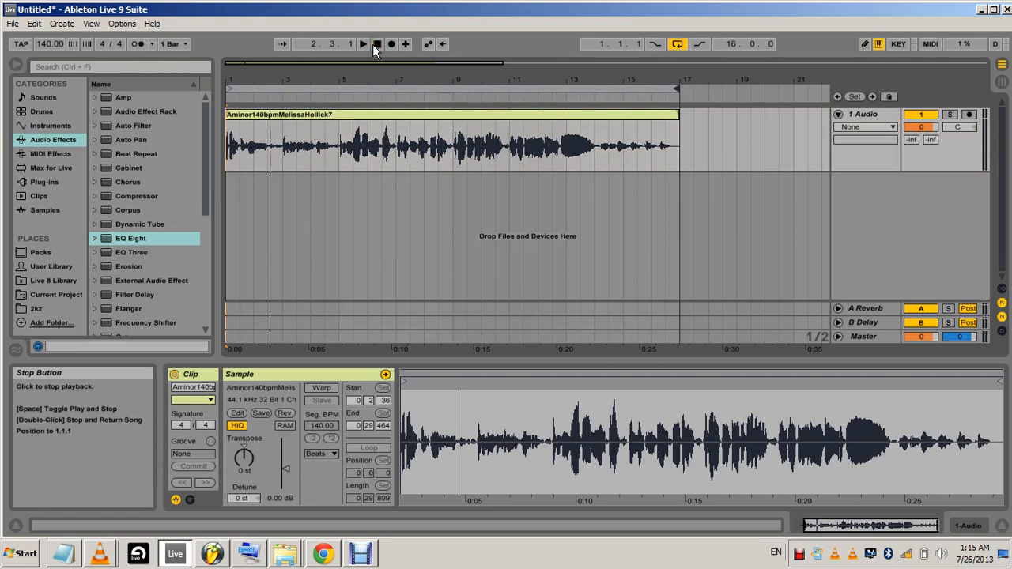
click(376, 44)
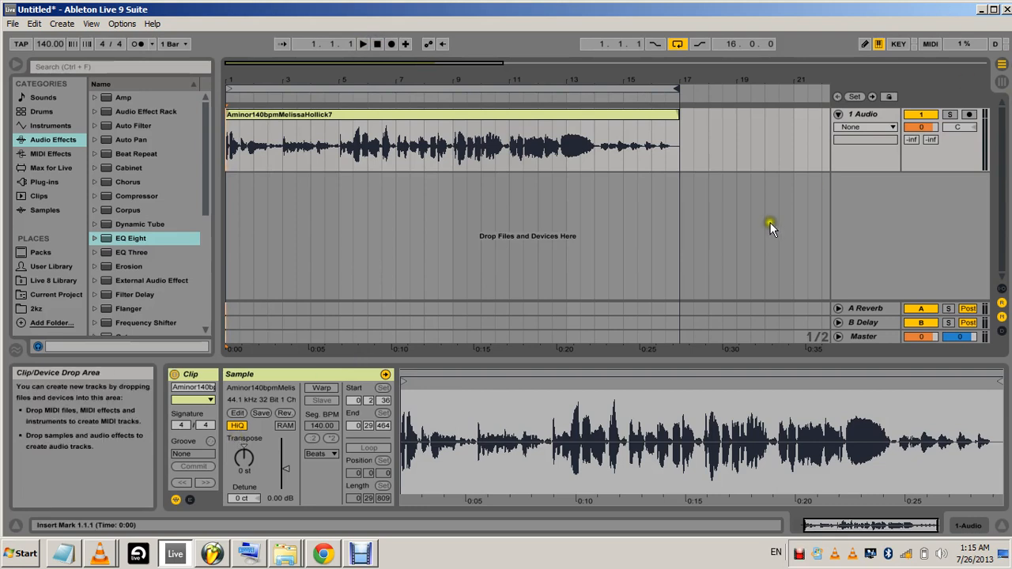
Duplicate the vocal track and mute the original track
right_click(854, 115)
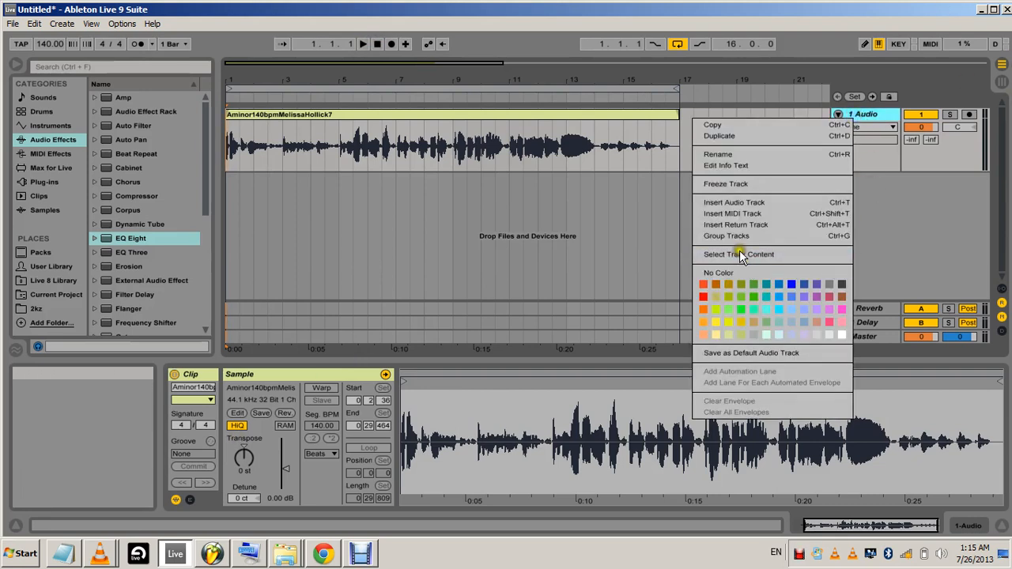
click(721, 134)
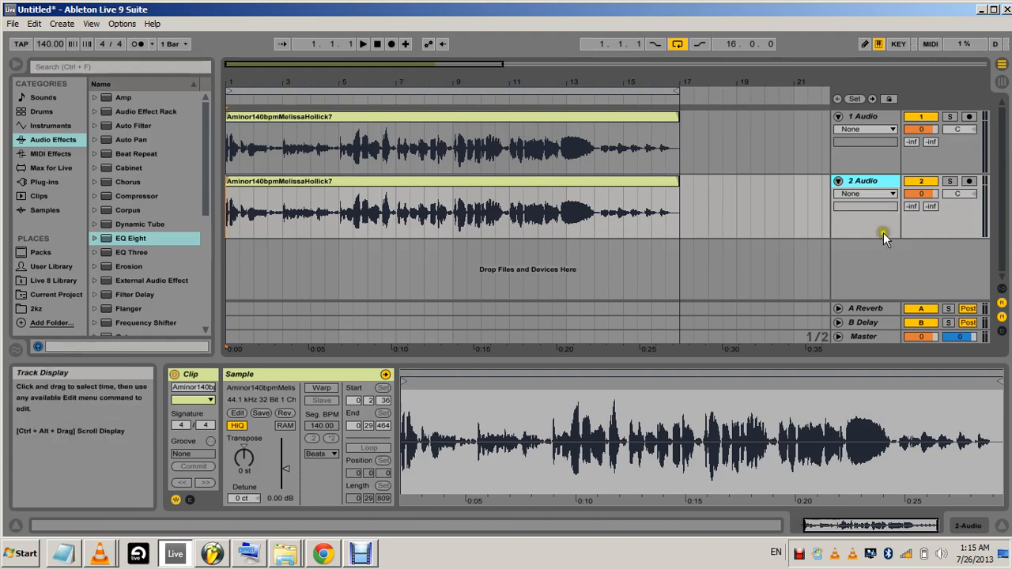
click(921, 119)
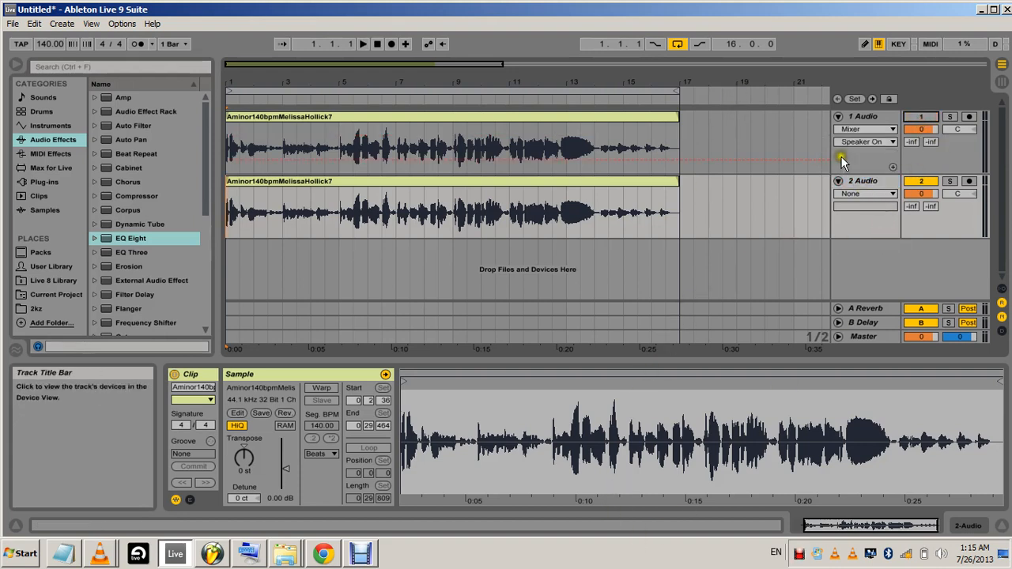
Select the duplicated vocal track and briefly play it from the start of the arrangement
click(861, 179)
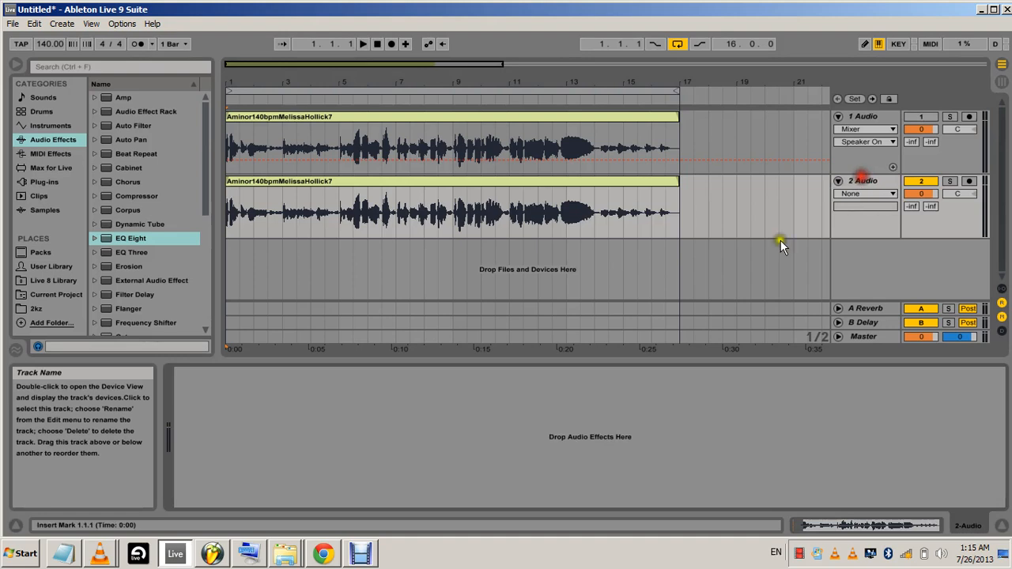
click(365, 42)
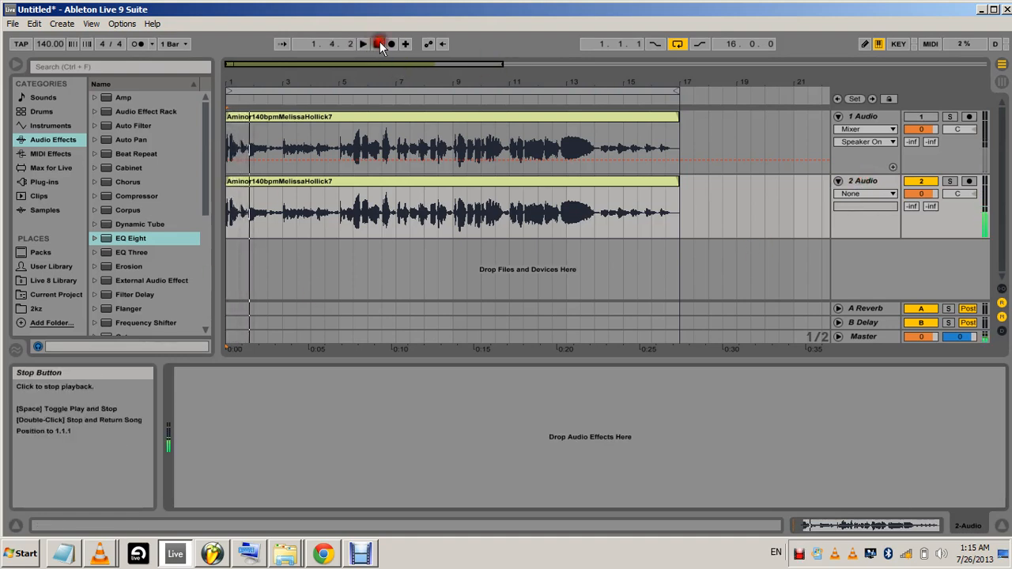
click(379, 44)
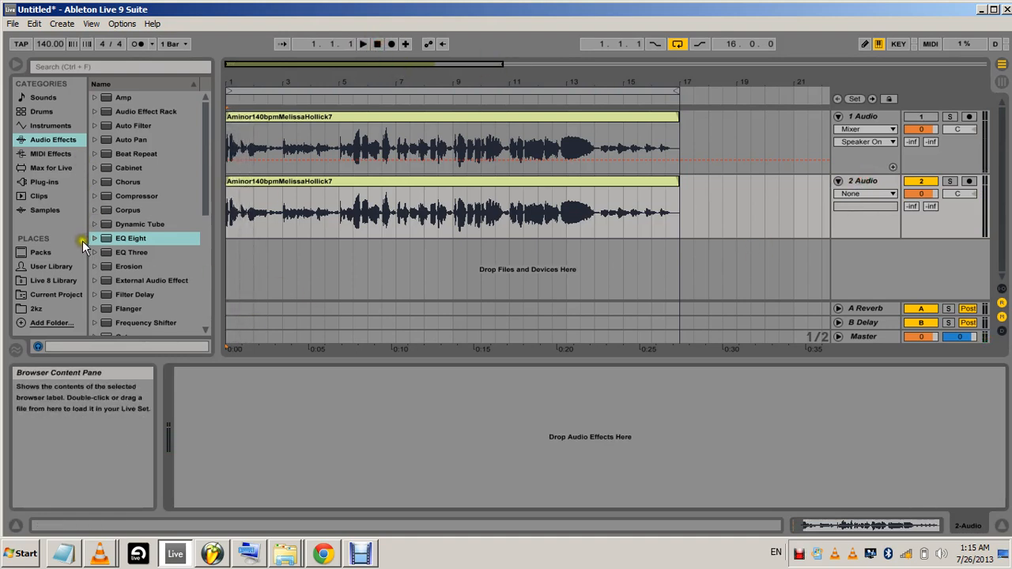
Load the Doubler2 Stereo plug-in from WaveShell-VST 9.2 onto the duplicated vocal track and move its window clear of the vocal clips
click(40, 186)
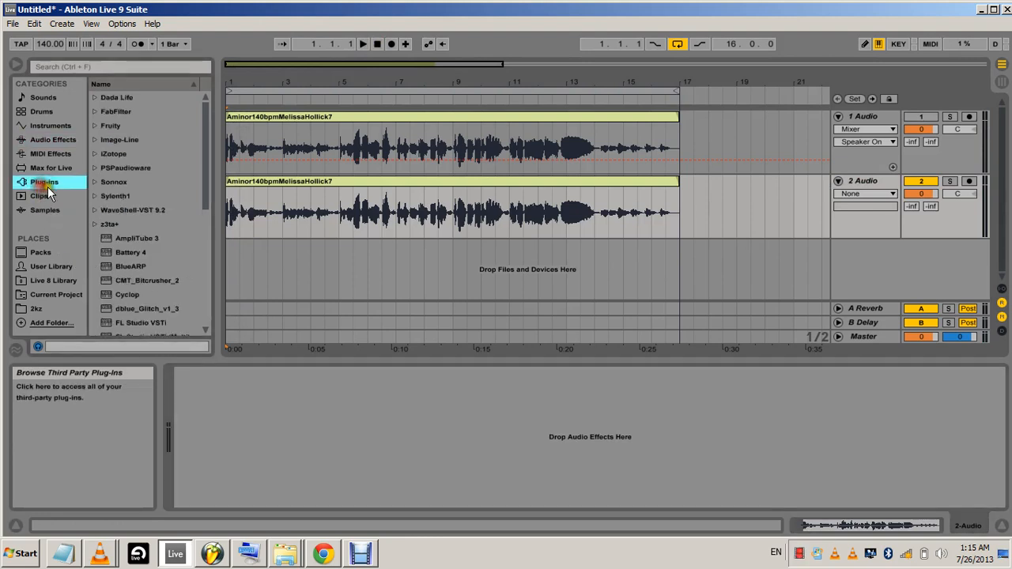
click(129, 181)
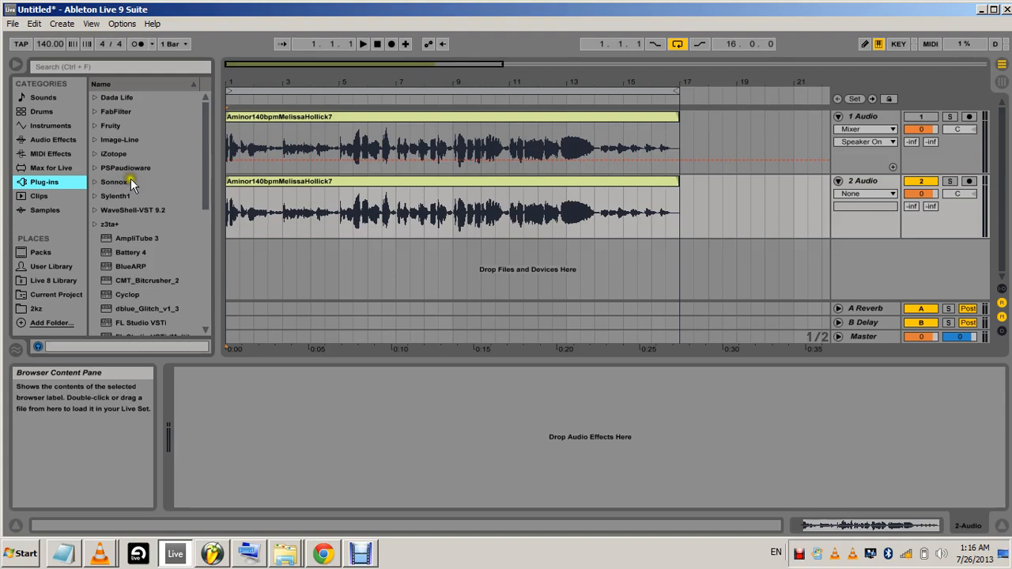
click(93, 210)
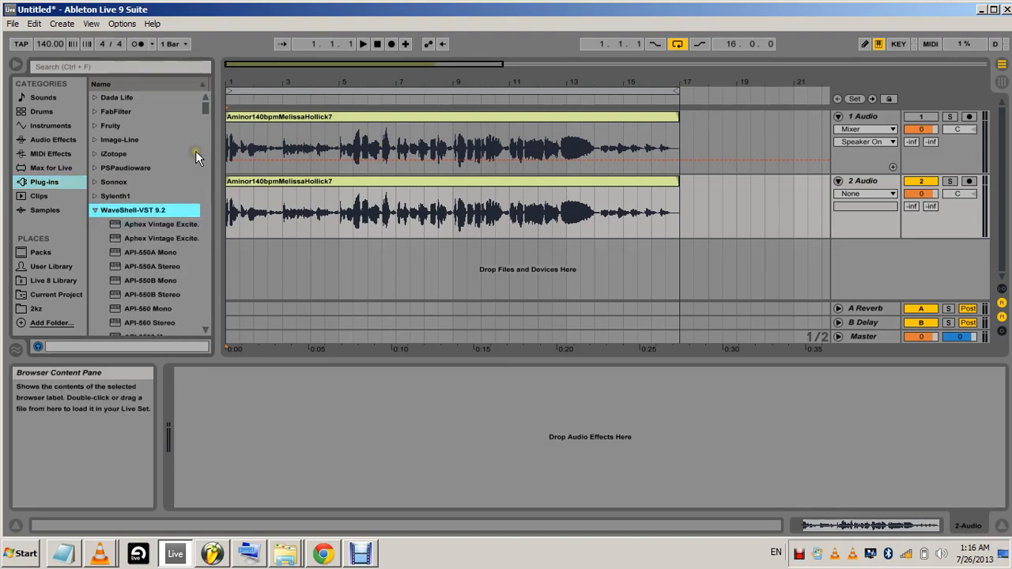
drag(209, 111, 209, 156)
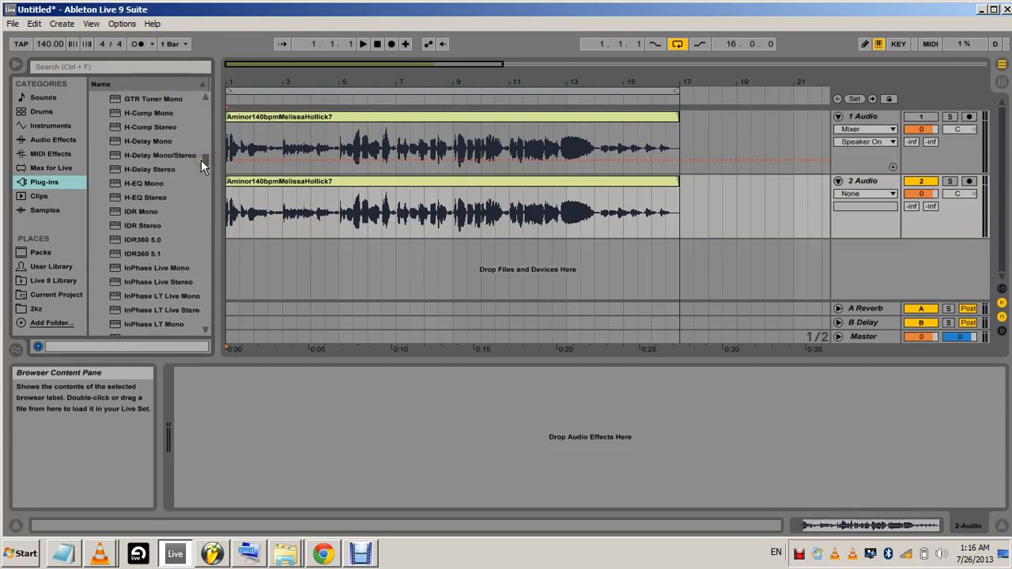
mouse_move(202, 159)
mouse_down()
mouse_move(209, 149)
mouse_move(191, 155)
mouse_up()
scroll(190, 156, up, 5)
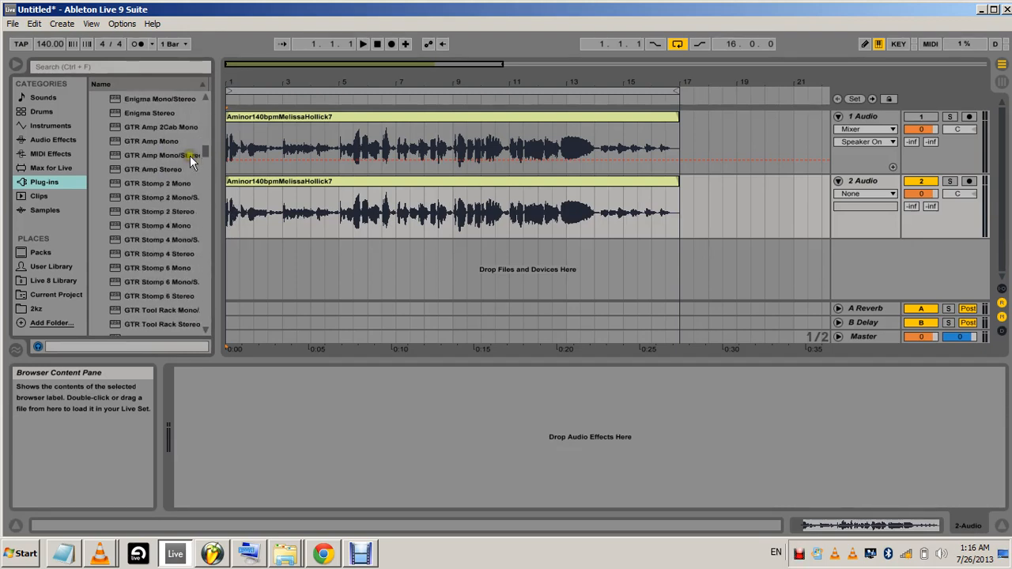
mouse_move(206, 151)
mouse_down()
mouse_move(203, 128)
mouse_move(204, 142)
mouse_up()
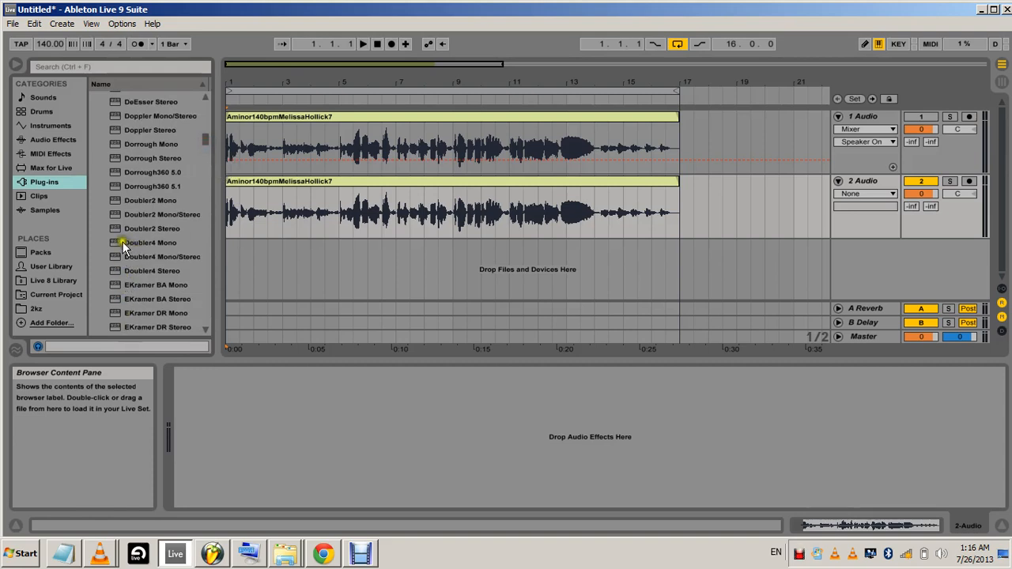
mouse_move(116, 230)
mouse_down()
mouse_move(128, 253)
mouse_move(646, 409)
mouse_move(703, 317)
mouse_move(853, 185)
mouse_move(851, 173)
mouse_up()
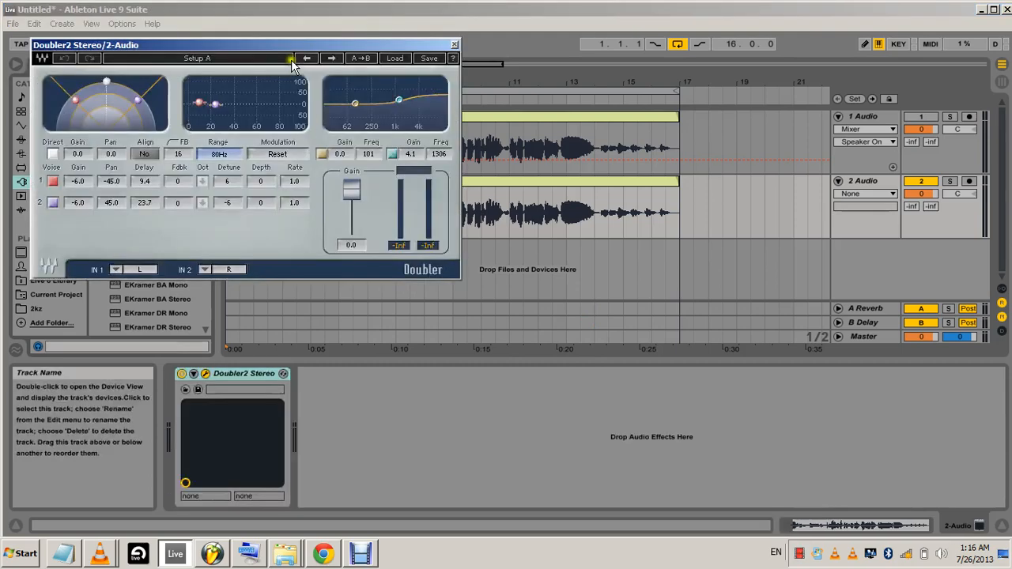
drag(290, 52, 526, 255)
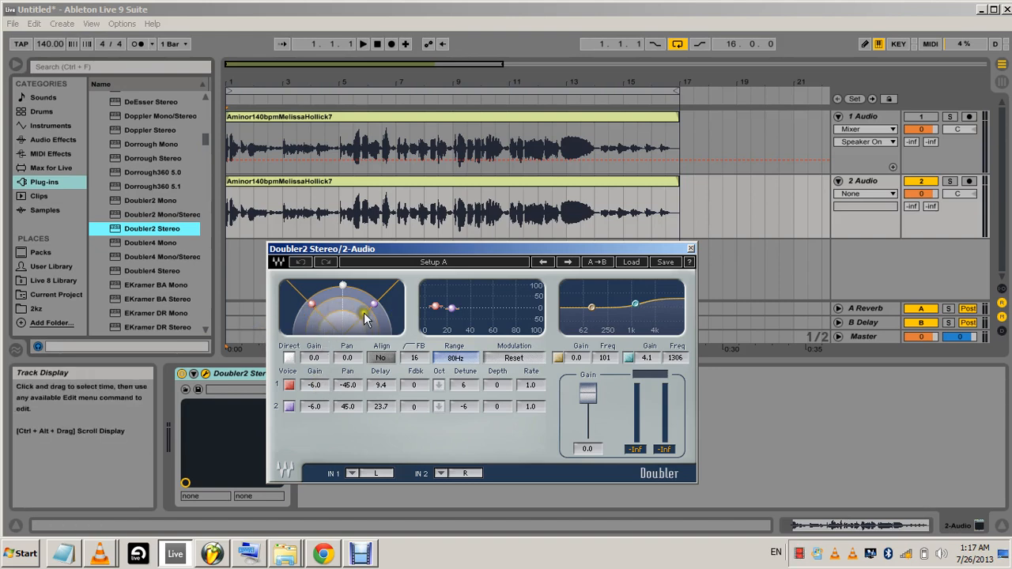
Switch off the direct signal and voice 2 in Doubler2, then briefly play voice 1 alone
click(290, 358)
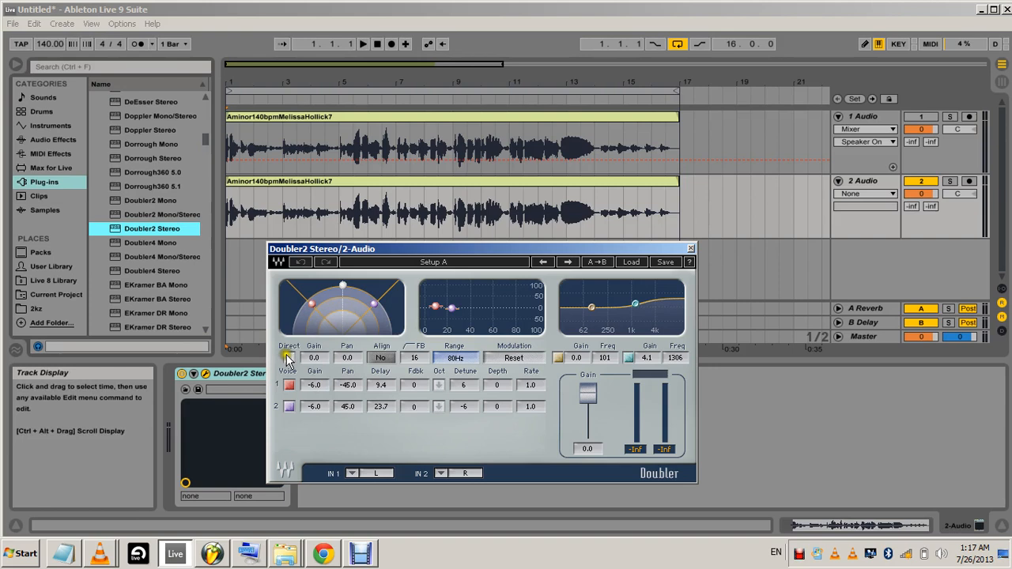
click(290, 406)
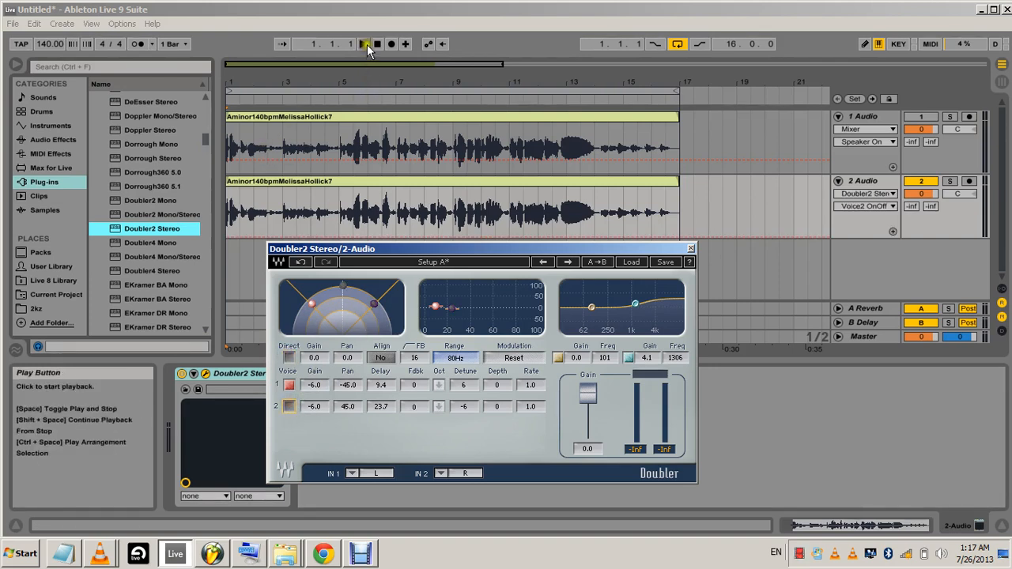
click(364, 44)
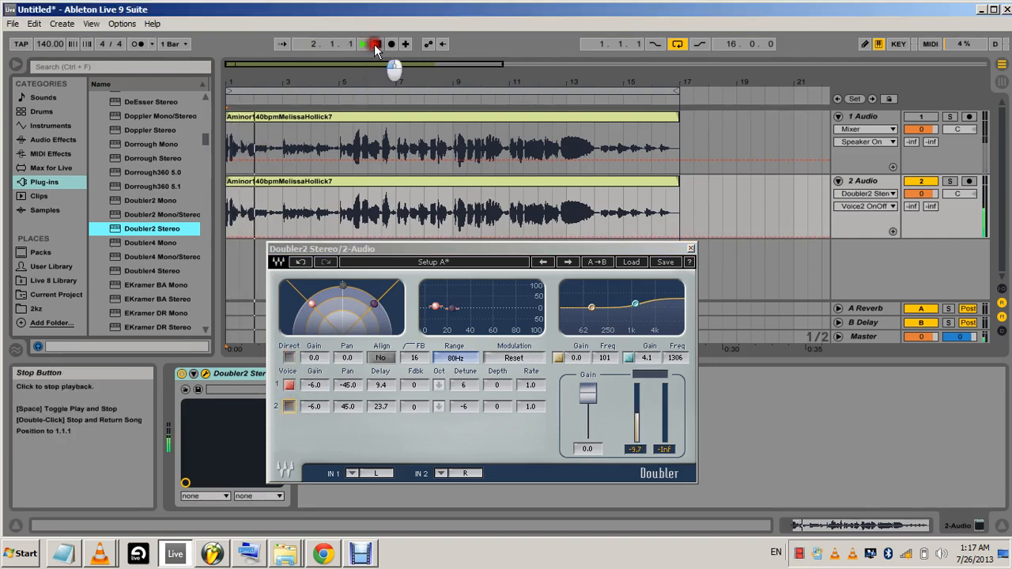
Switch off voice 1 and switch on voice 2, play it alone, then return to the start of the arrangement
click(289, 385)
click(289, 406)
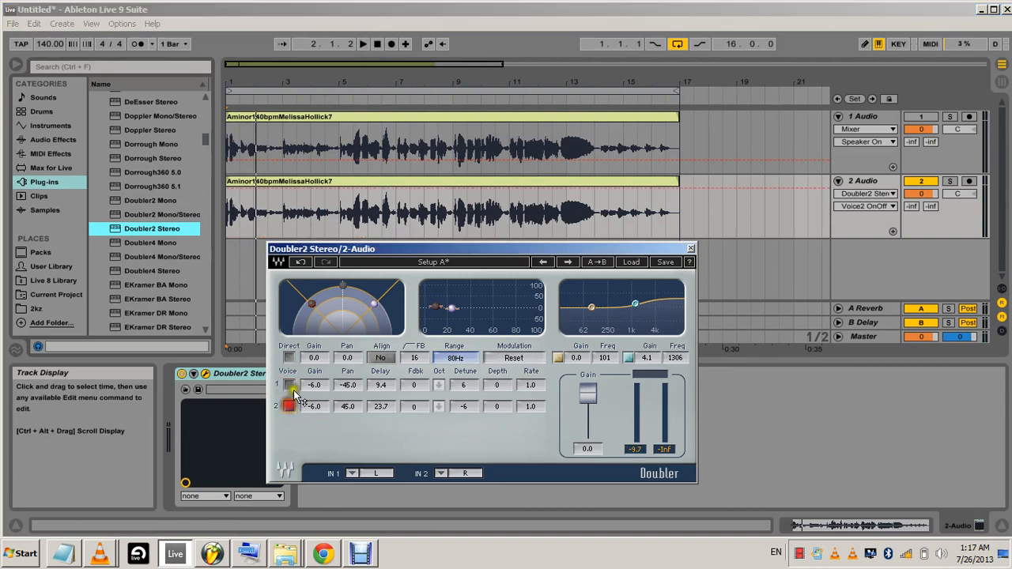
click(363, 44)
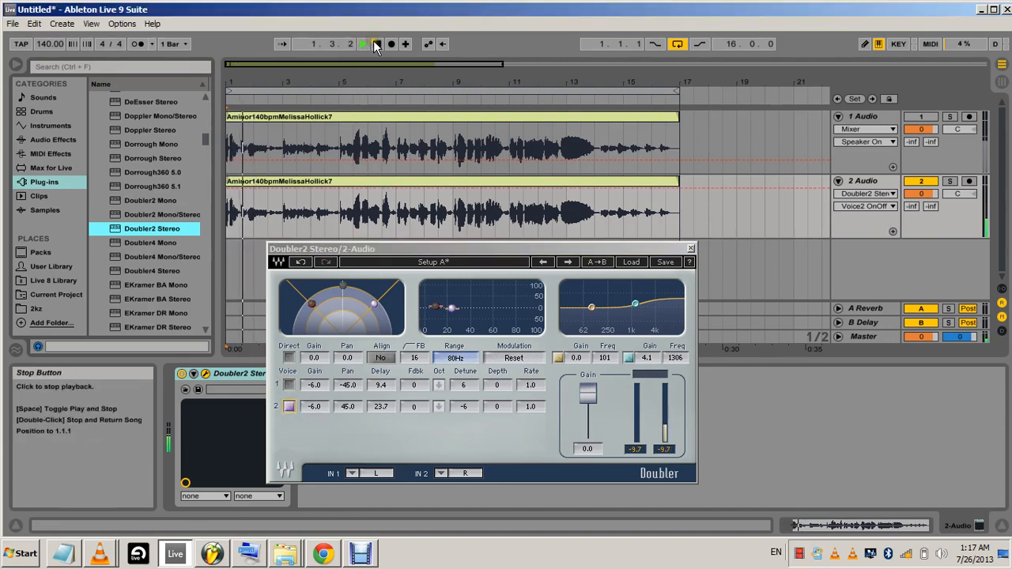
click(376, 45)
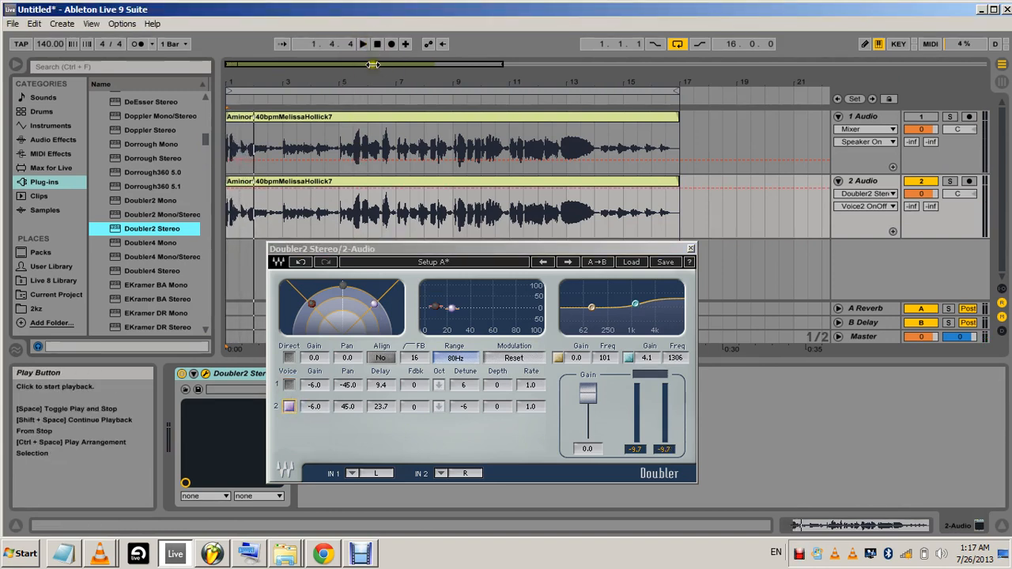
click(378, 45)
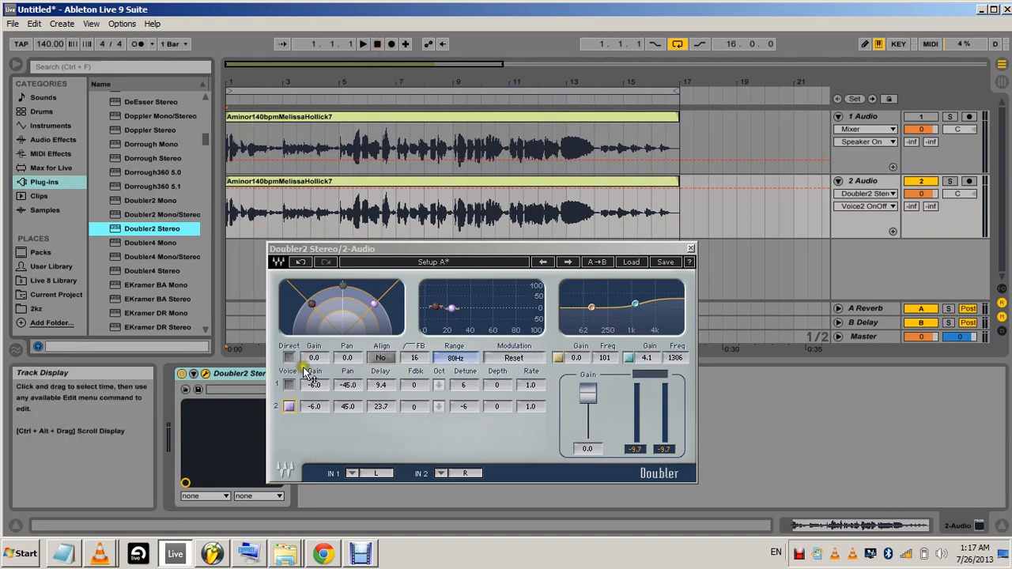
Switch voice 1 back on, play both doubled voices together, then stop and return to the start
click(288, 385)
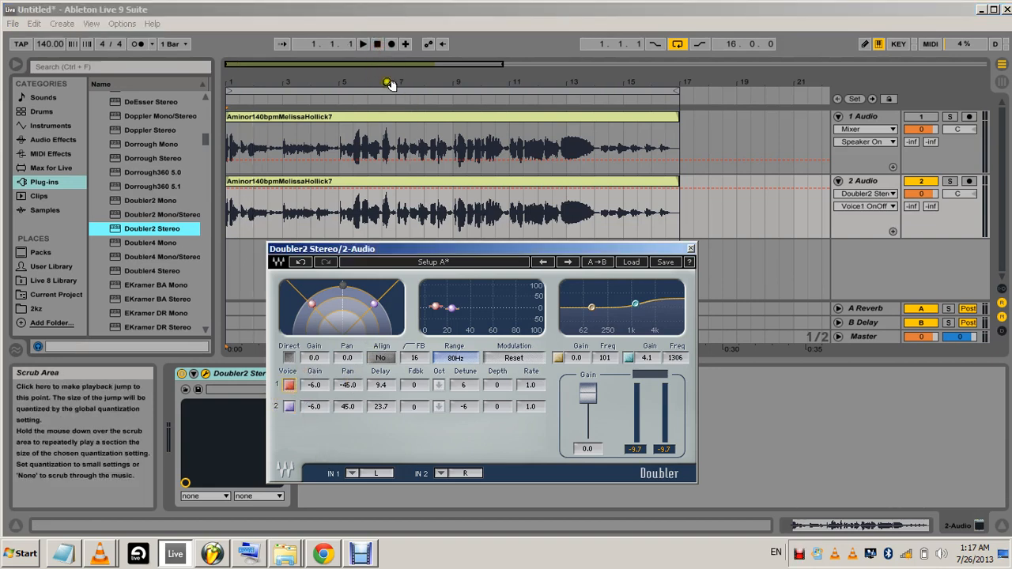
click(366, 45)
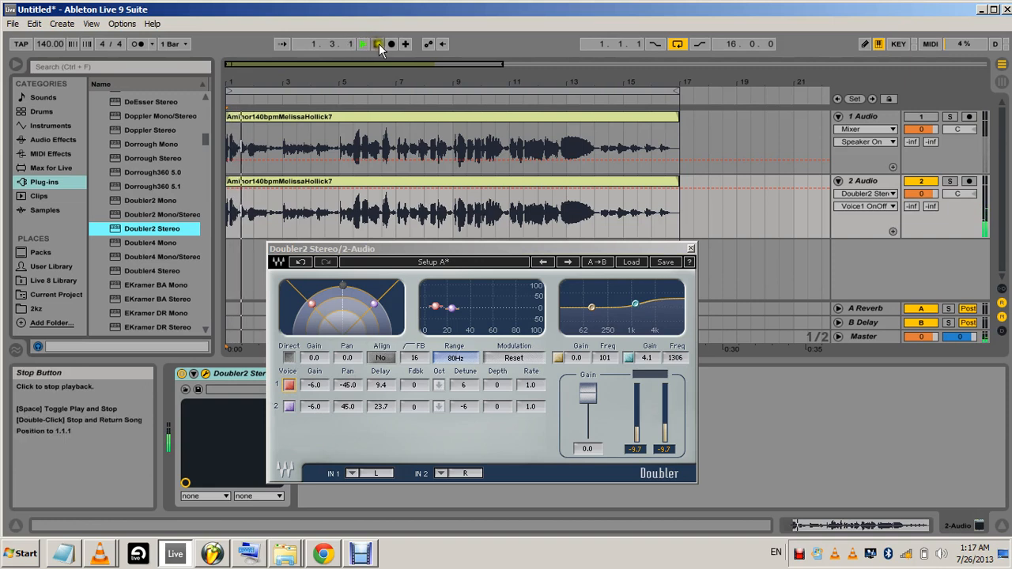
click(379, 44)
click(379, 44)
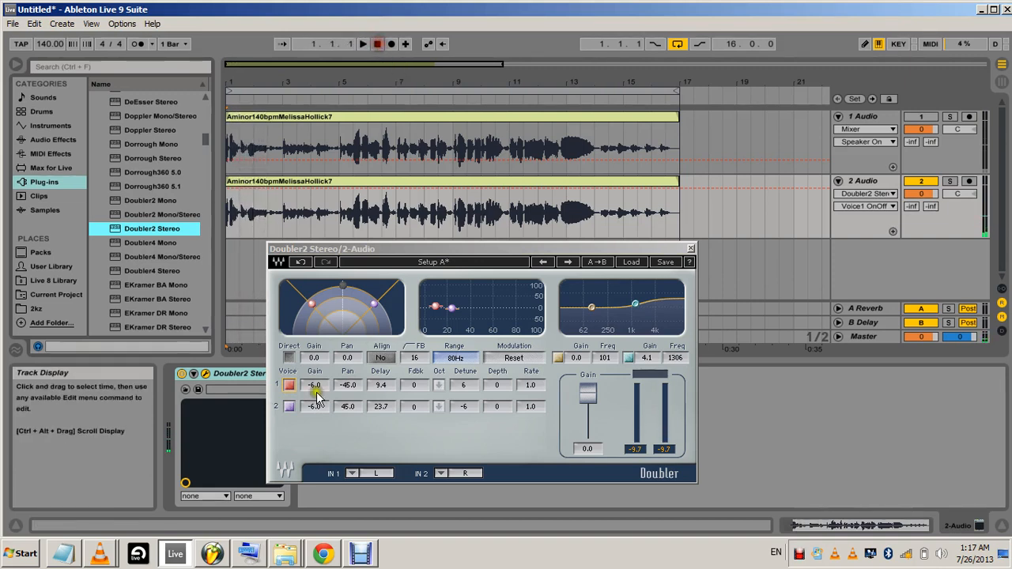
Switch on the direct signal and play it with both doubled voices, then stop and return to the start
click(291, 359)
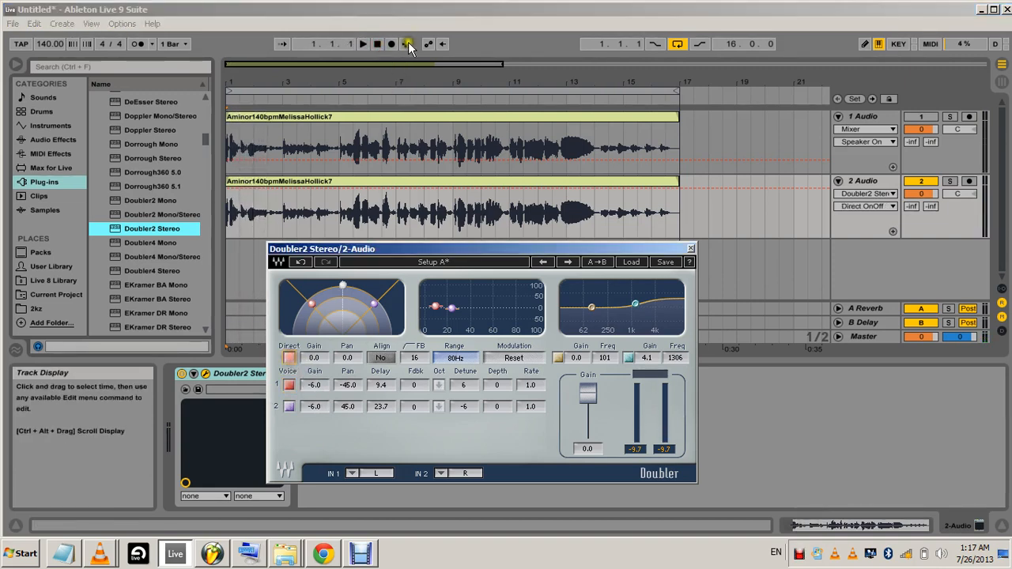
click(368, 45)
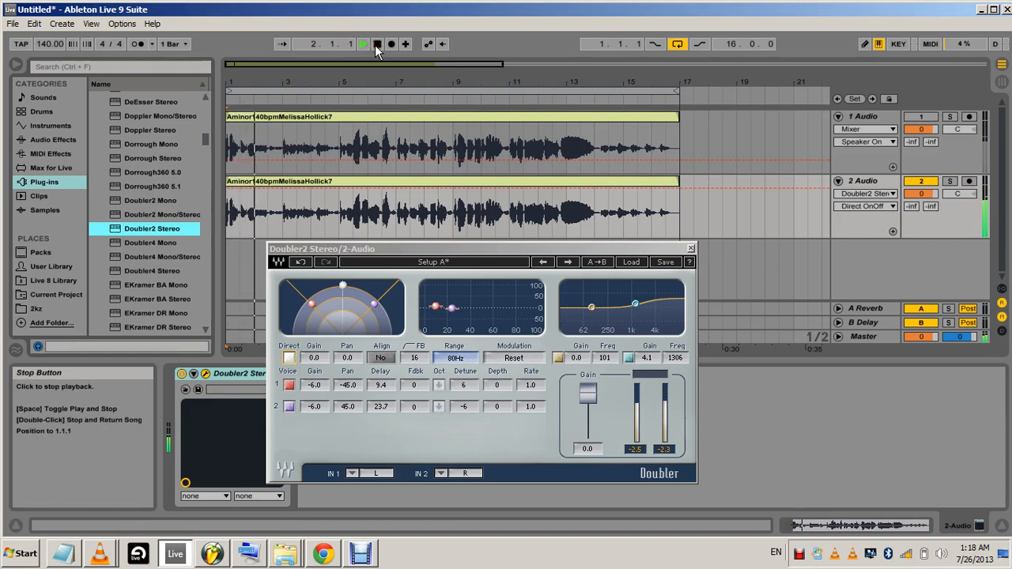
click(377, 45)
click(377, 45)
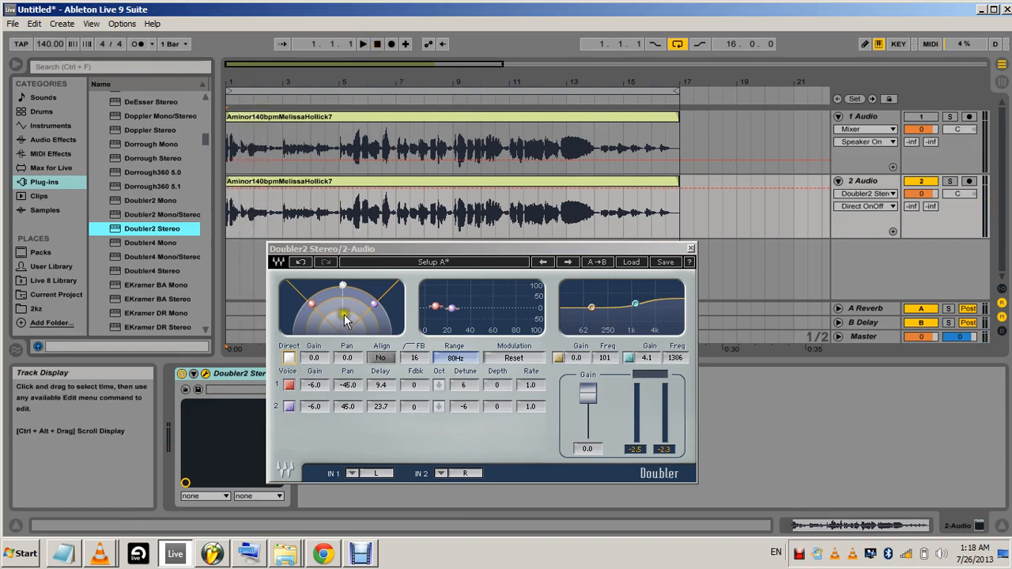
Switch off the direct signal, then set the pan of voice 1 to -30.0 and of voice 2 to 30.0
click(290, 359)
click(290, 360)
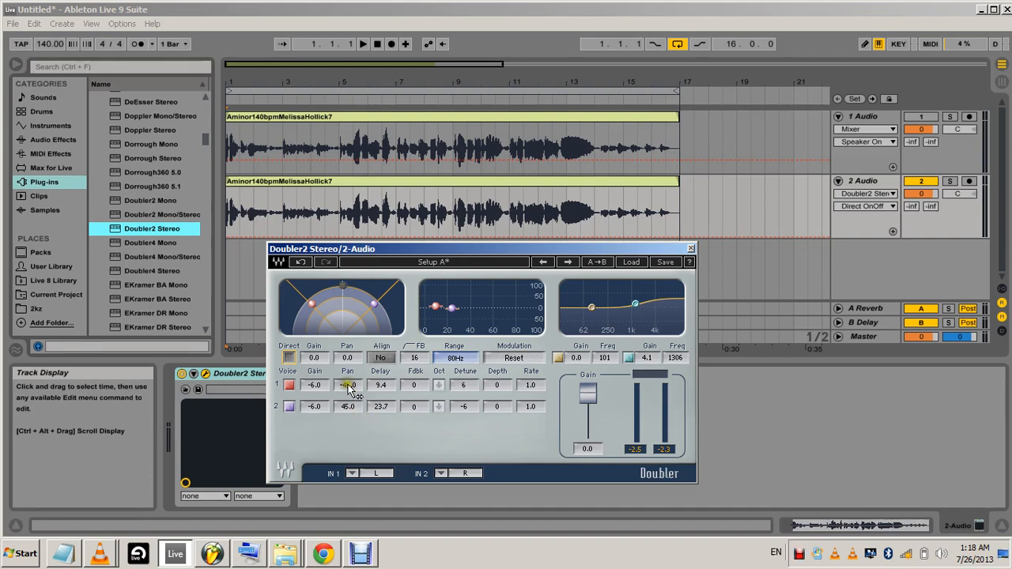
drag(348, 389, 408, 384)
mouse_move(352, 411)
mouse_down()
mouse_move(291, 408)
mouse_move(298, 400)
mouse_up()
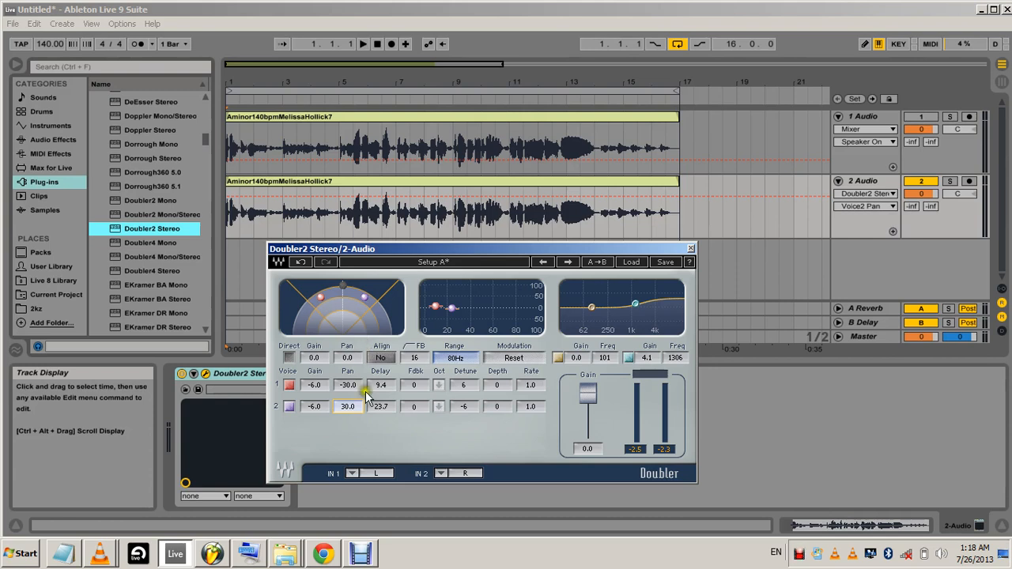
Play the opening with the narrower voice panning, return to the start, and close the Doubler2 window
click(361, 44)
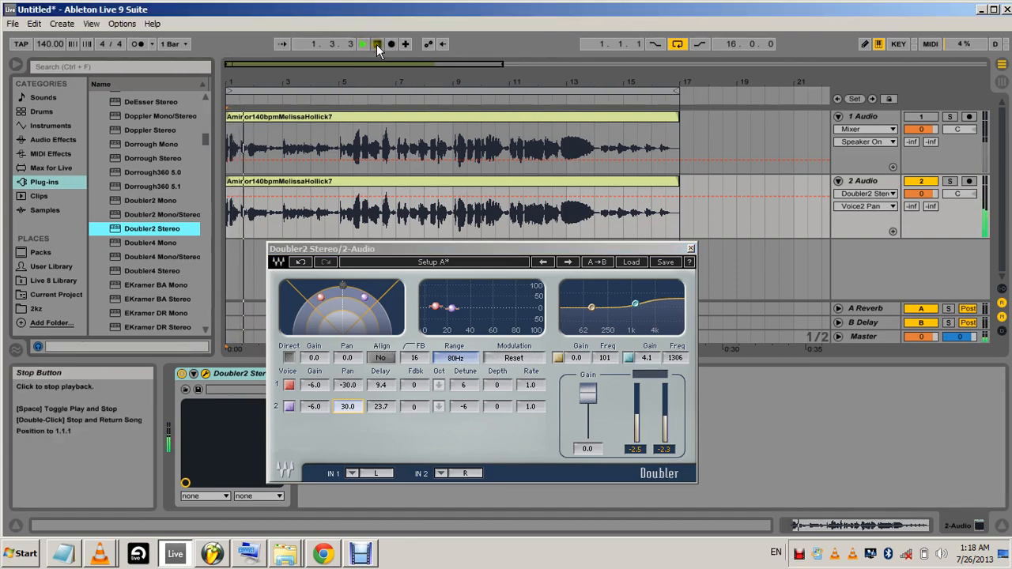
click(376, 45)
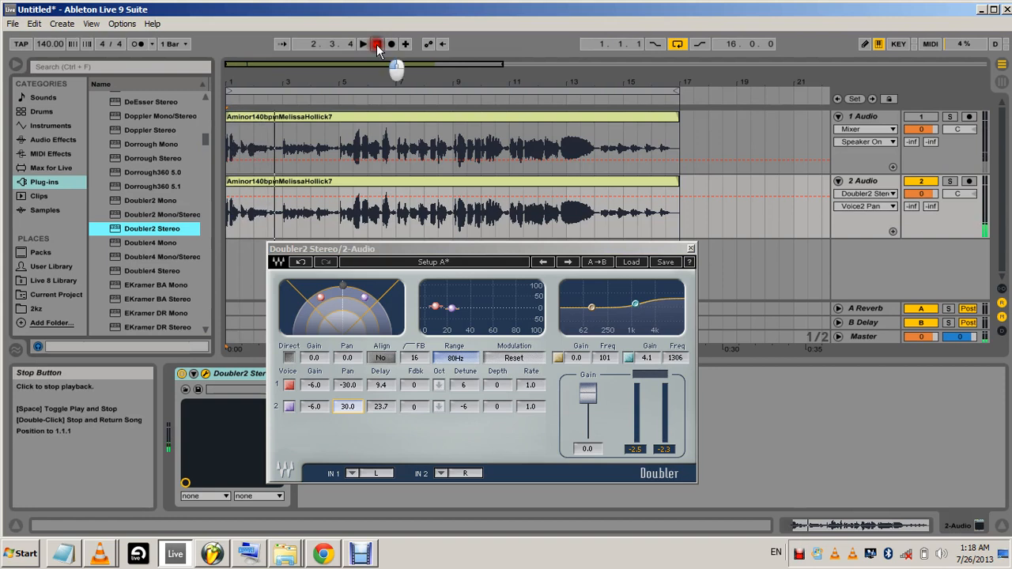
click(376, 45)
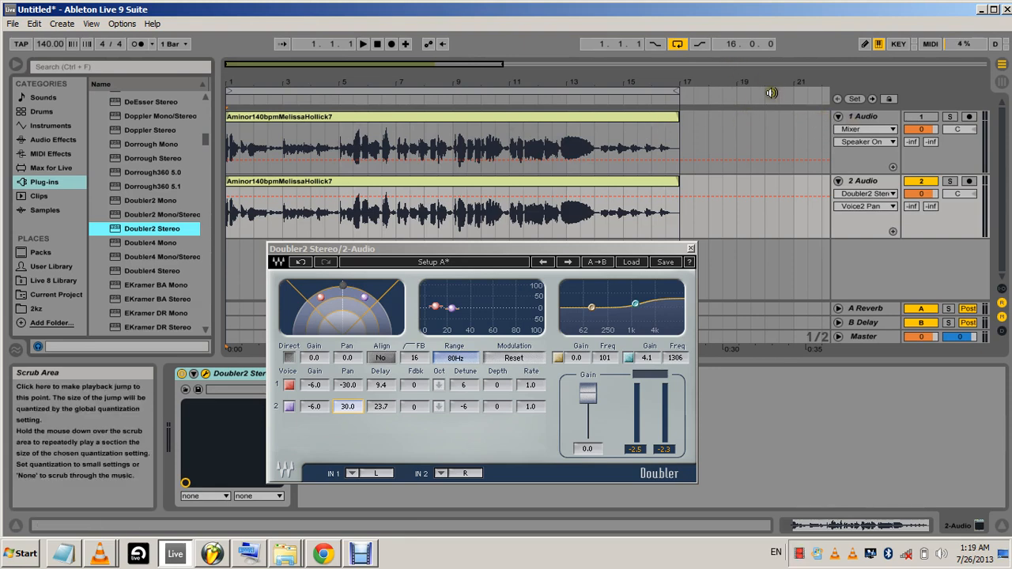
click(690, 249)
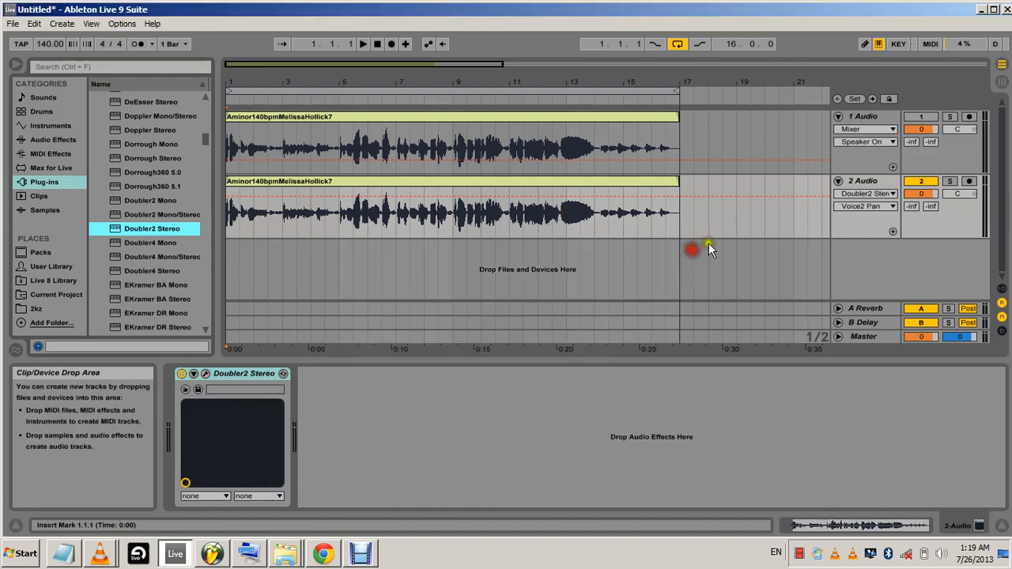
Unmute the original vocal track and play both tracks, muting and unmuting each in turn to compare, then stop at the start
click(920, 117)
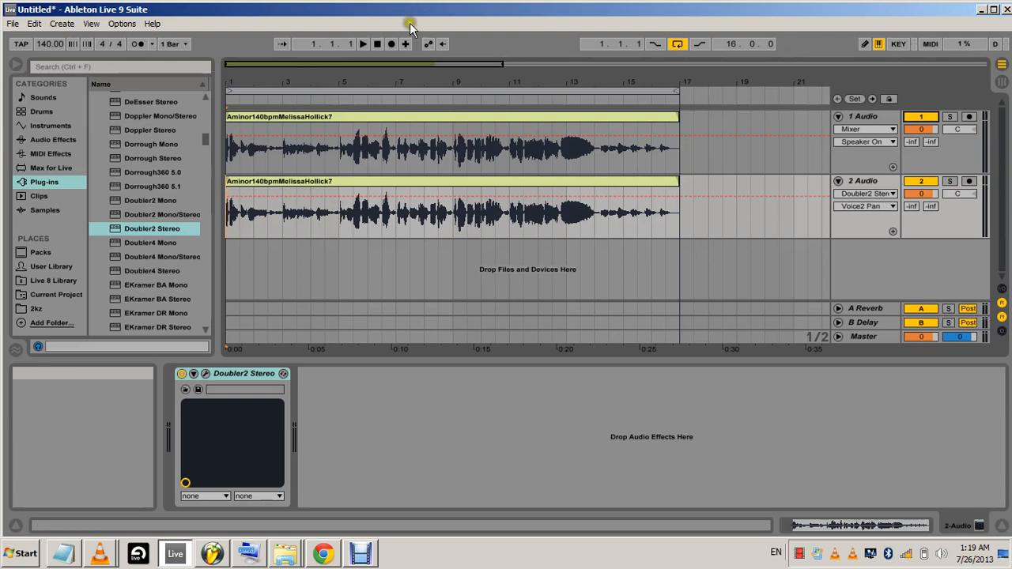
click(368, 41)
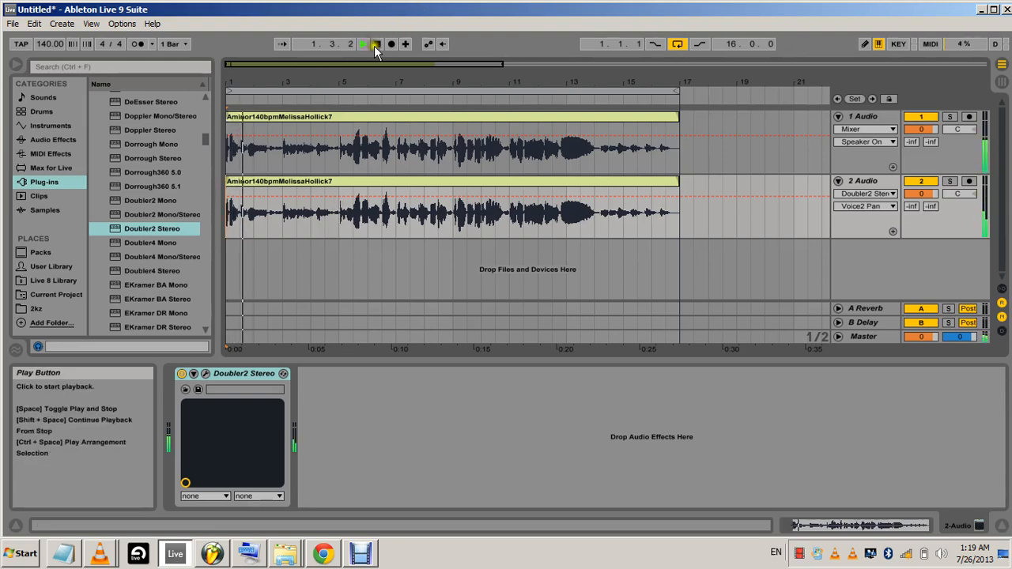
click(924, 120)
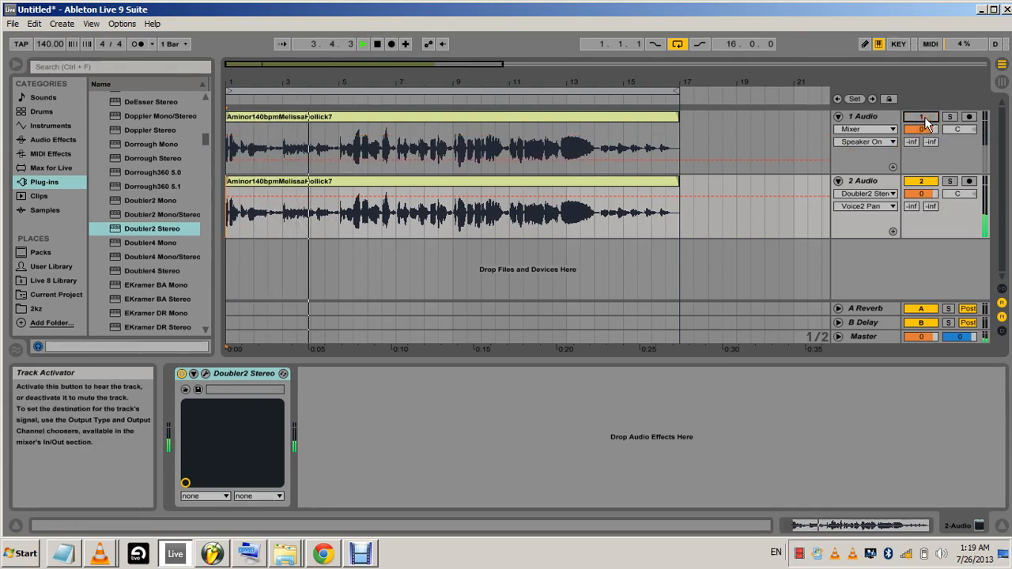
click(924, 116)
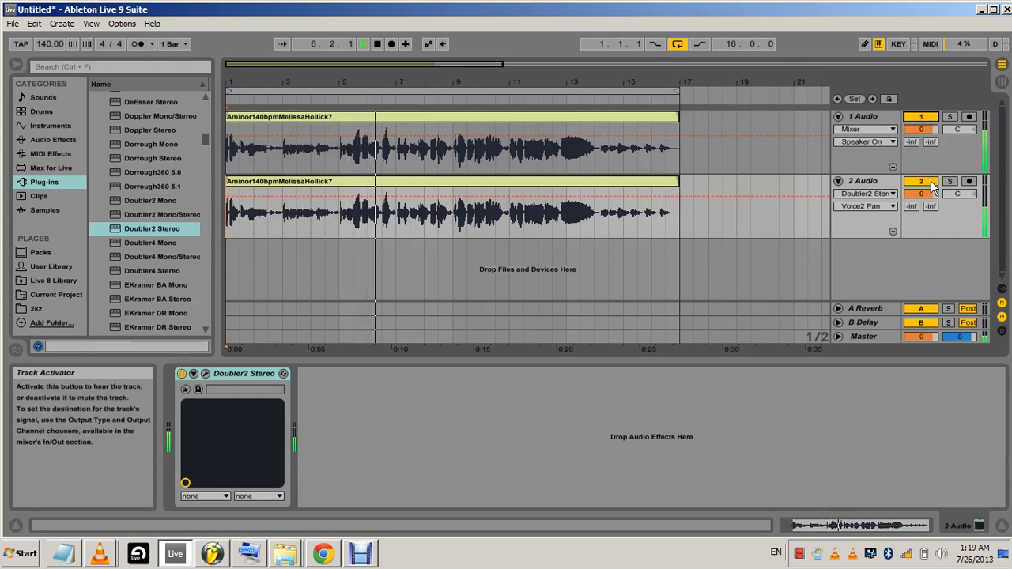
click(931, 185)
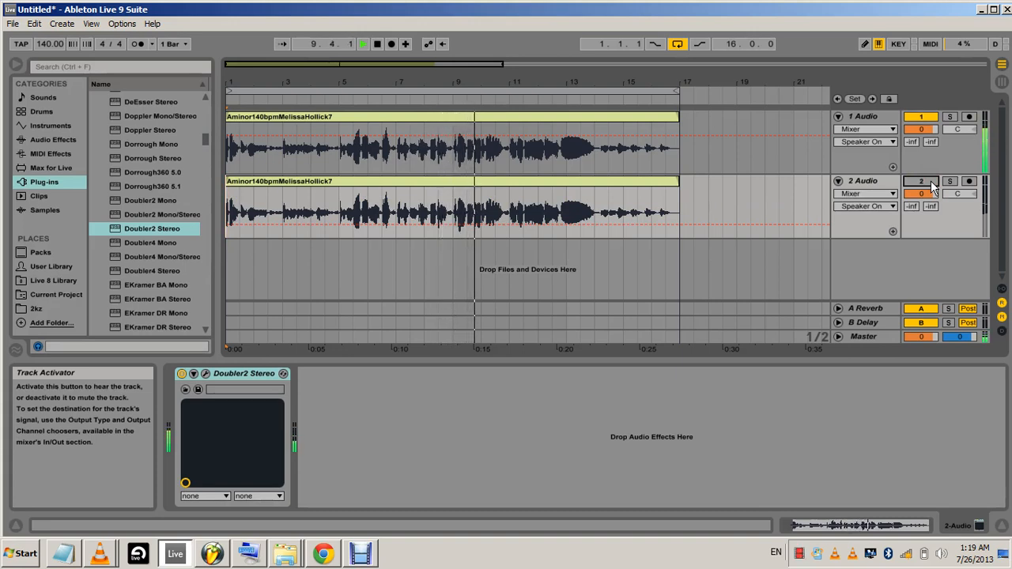
click(931, 185)
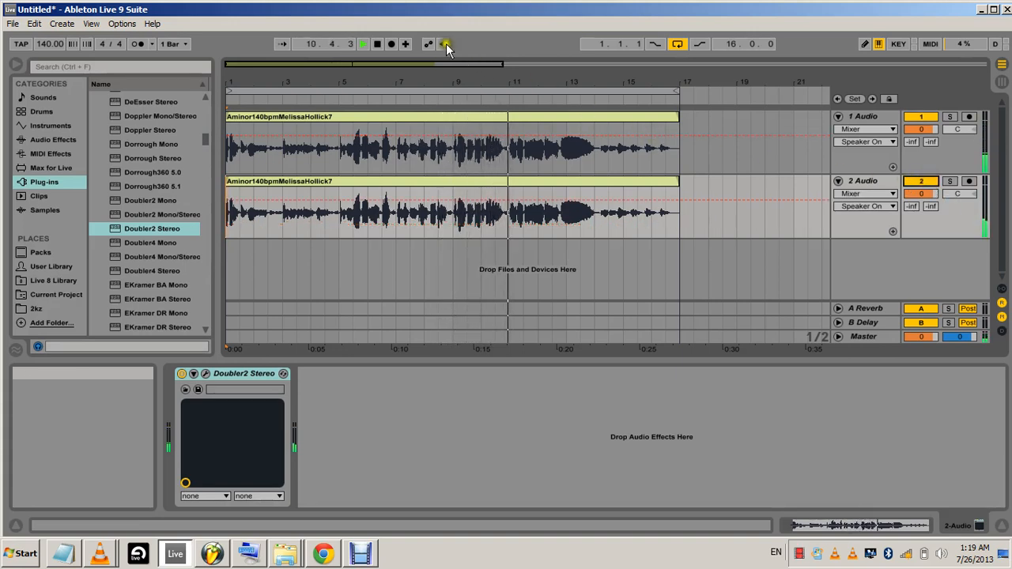
click(378, 45)
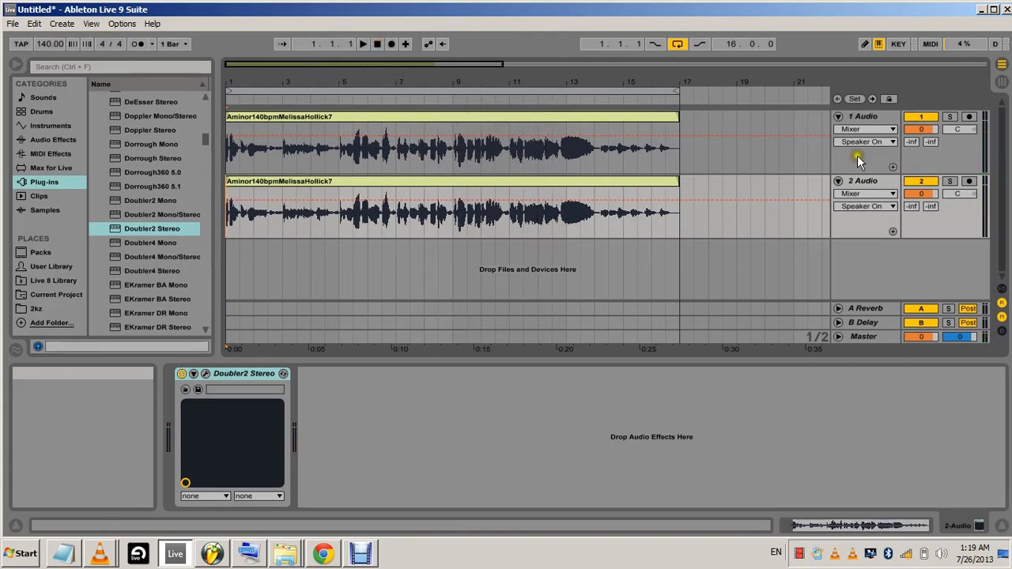
Mute the duplicated vocal track and add the Glue Compressor audio effect to the original vocal track
click(854, 117)
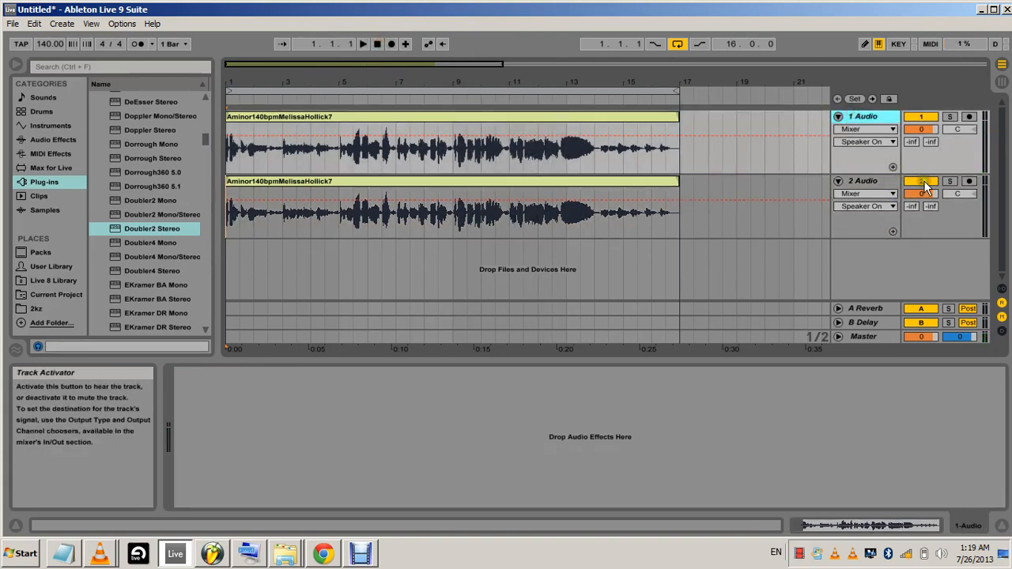
click(922, 181)
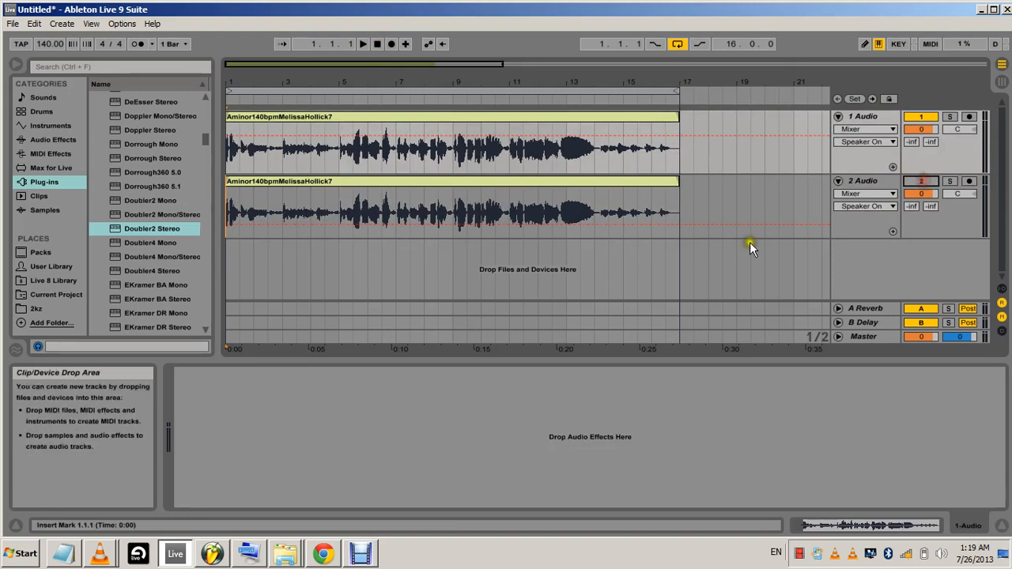
click(50, 140)
scroll(143, 192, down, 5)
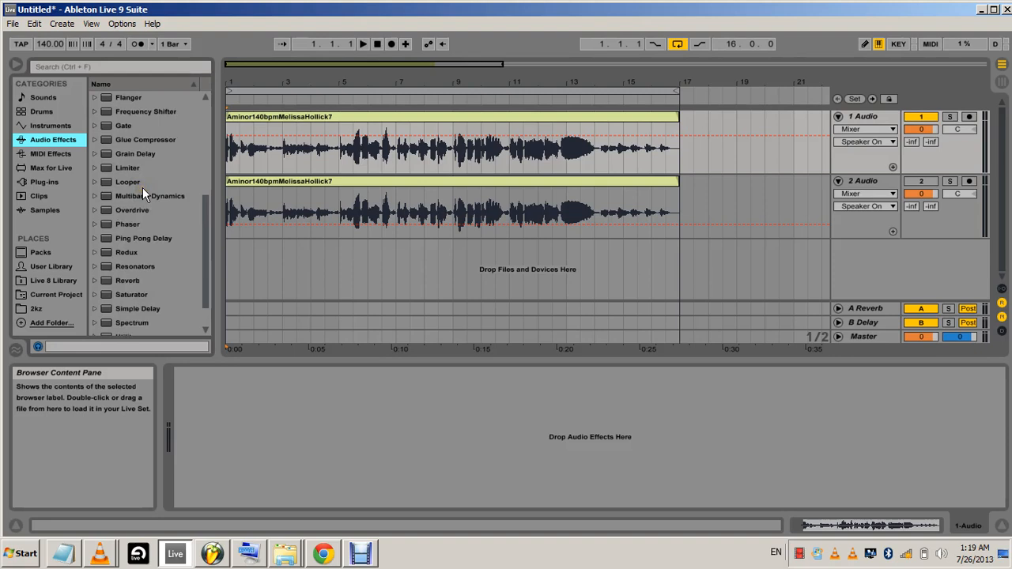
scroll(142, 187, down, 1)
drag(111, 124, 403, 466)
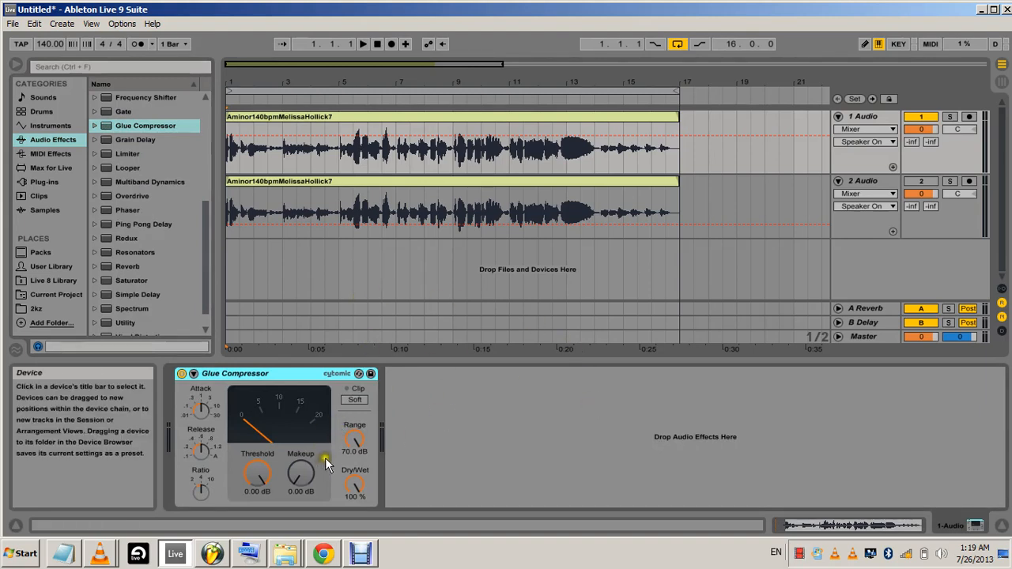
Set the Glue Compressor's threshold to -15.9 dB and makeup to 2.06 dB while playing the original vocal, then return to the start
click(930, 183)
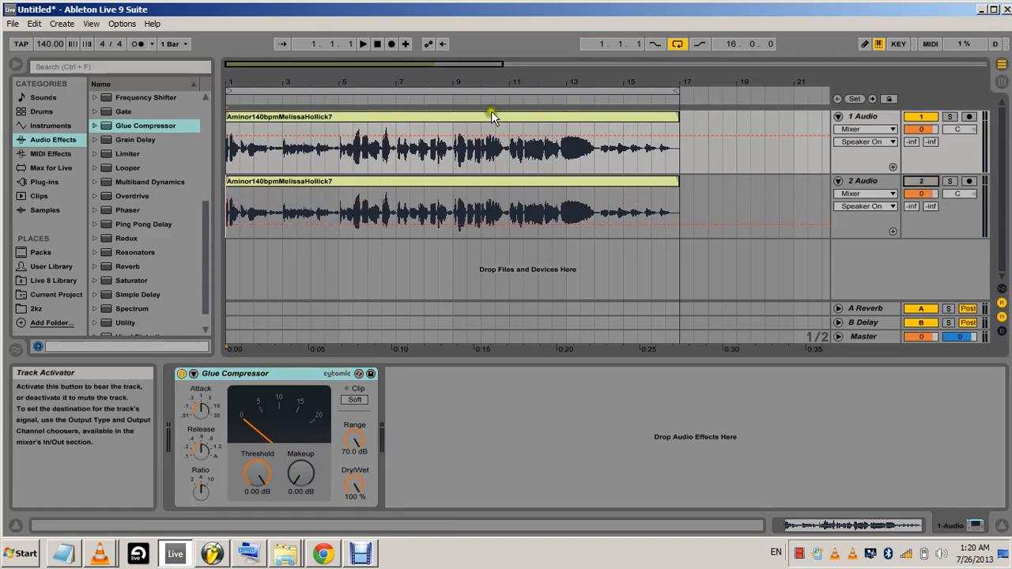
click(363, 44)
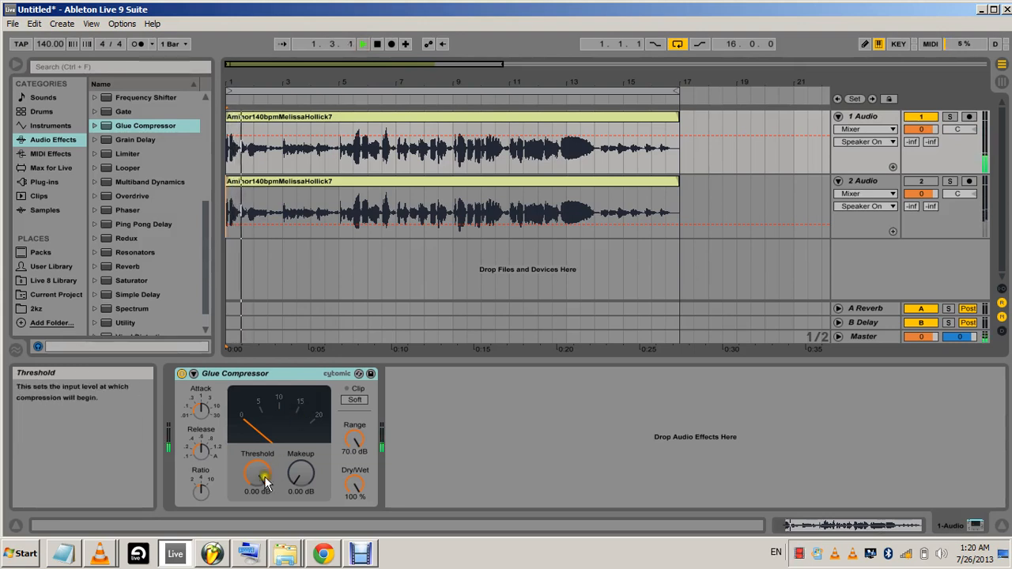
drag(262, 475, 292, 476)
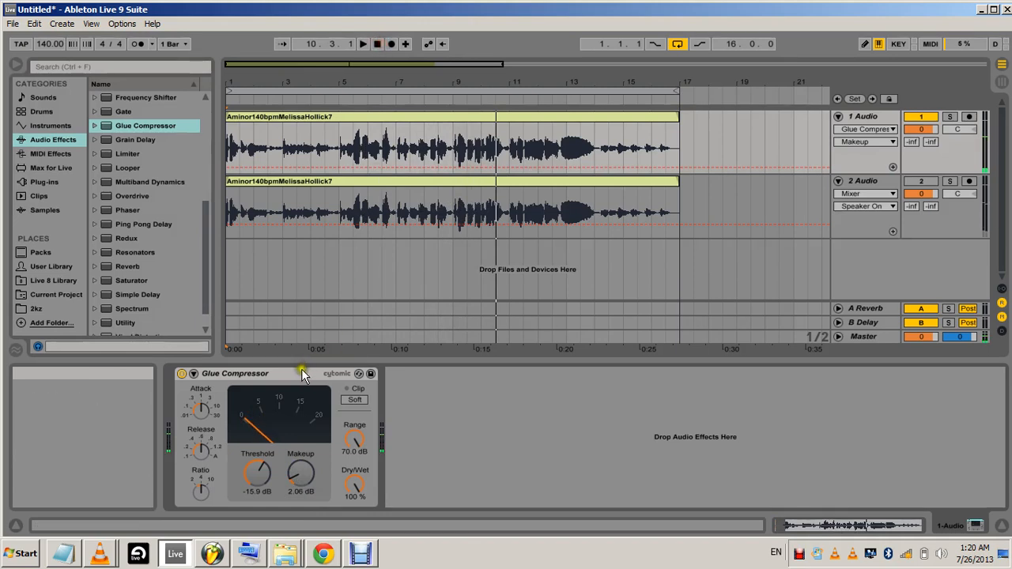
click(378, 43)
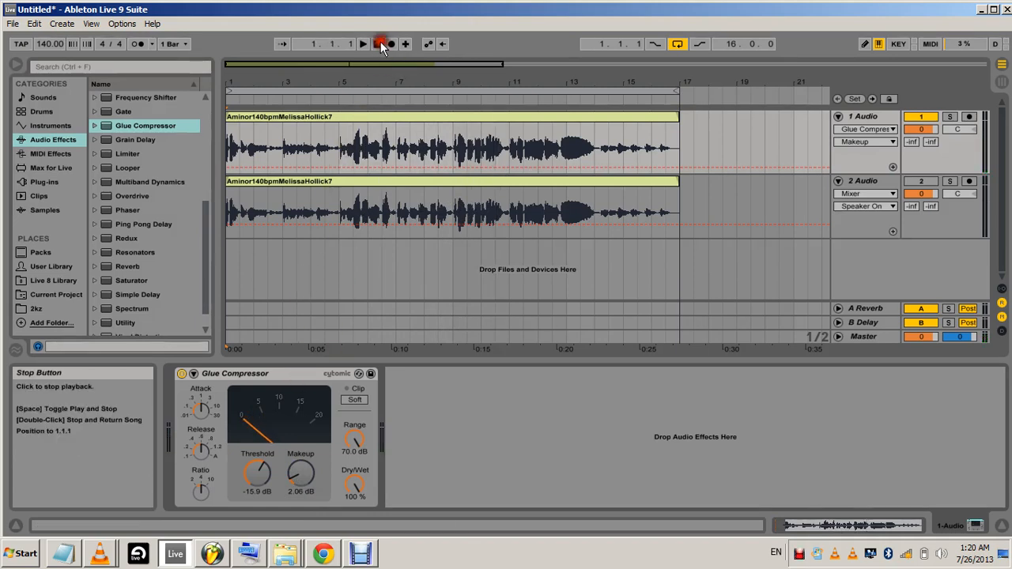
Copy the Glue Compressor from the original vocal onto the duplicated vocal track and place it before Doubler2 Stereo
right_click(267, 373)
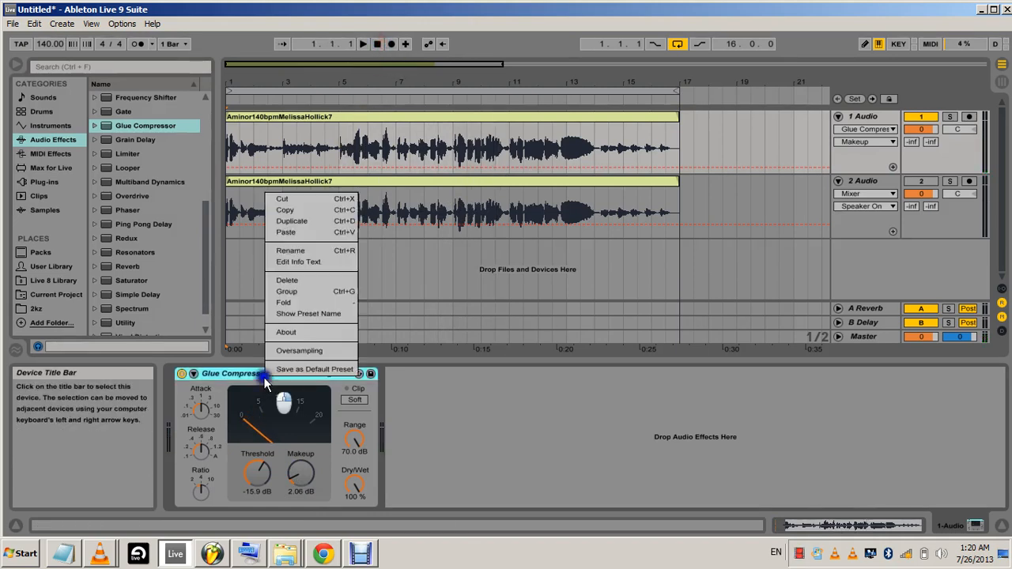
click(288, 210)
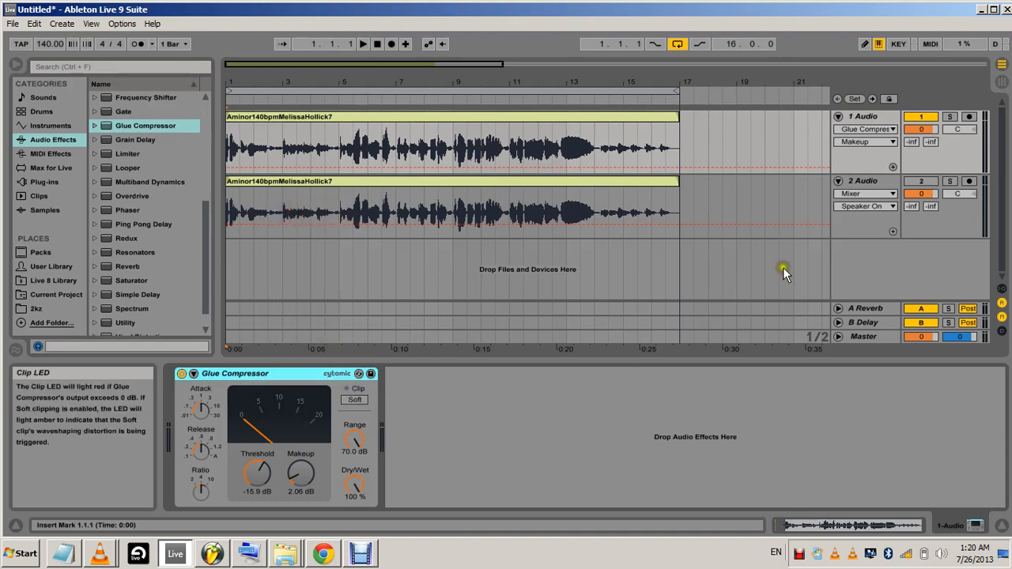
click(859, 181)
right_click(381, 416)
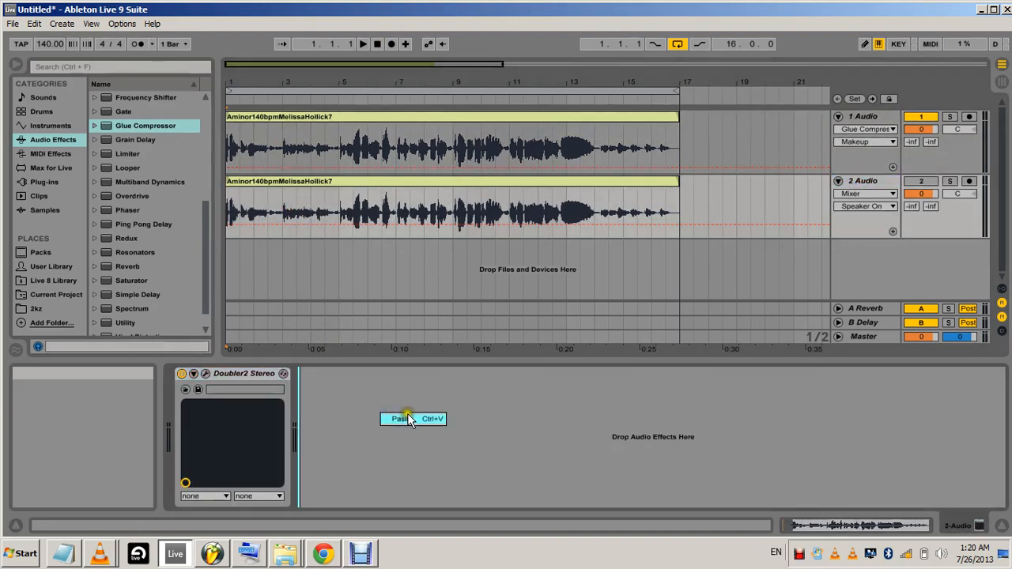
click(403, 418)
drag(269, 374, 182, 382)
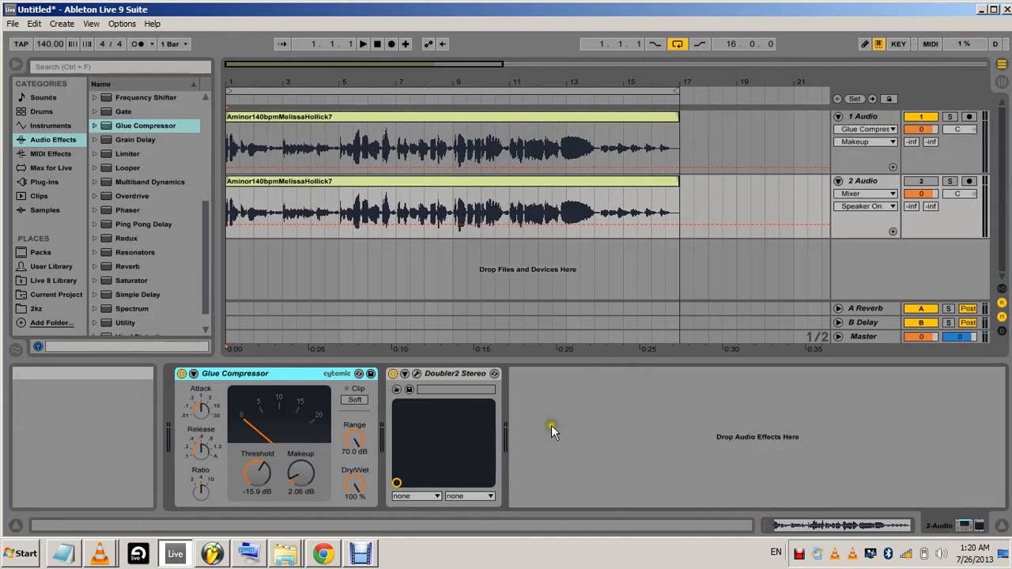
Compare the two tracks' device chains, unmute the duplicated vocal, and play both tracks from the start
click(862, 116)
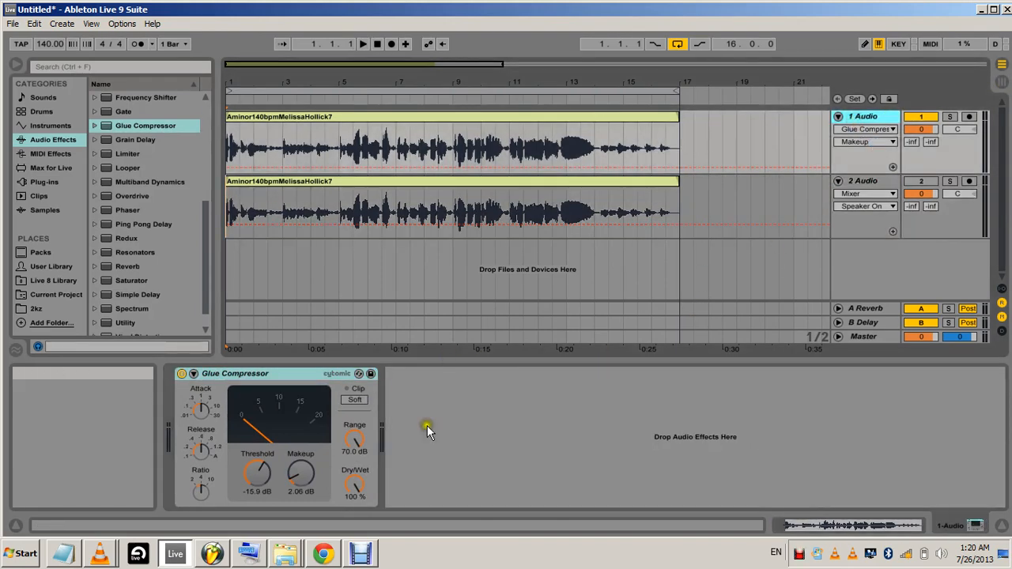
click(861, 186)
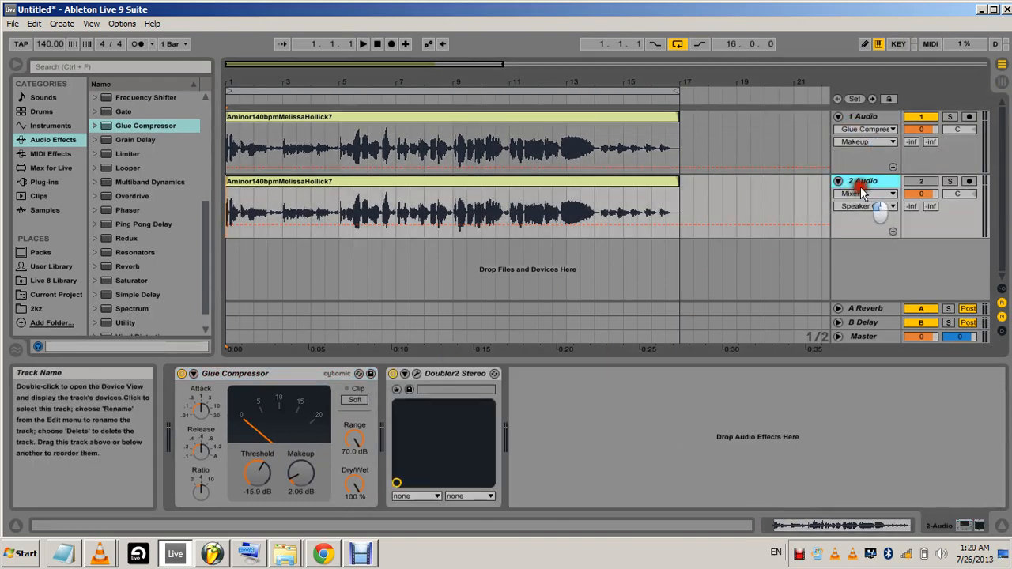
click(870, 117)
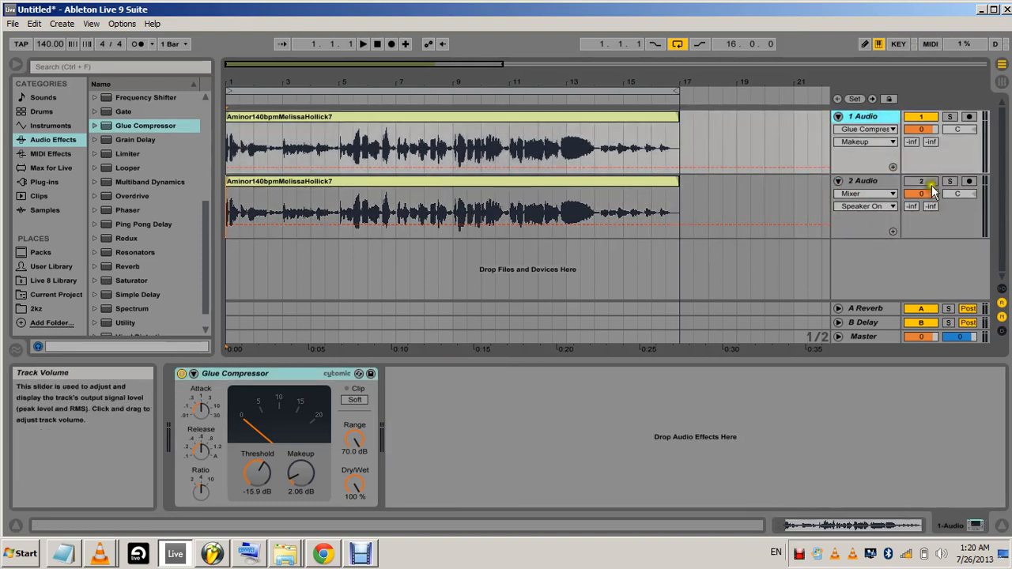
click(930, 185)
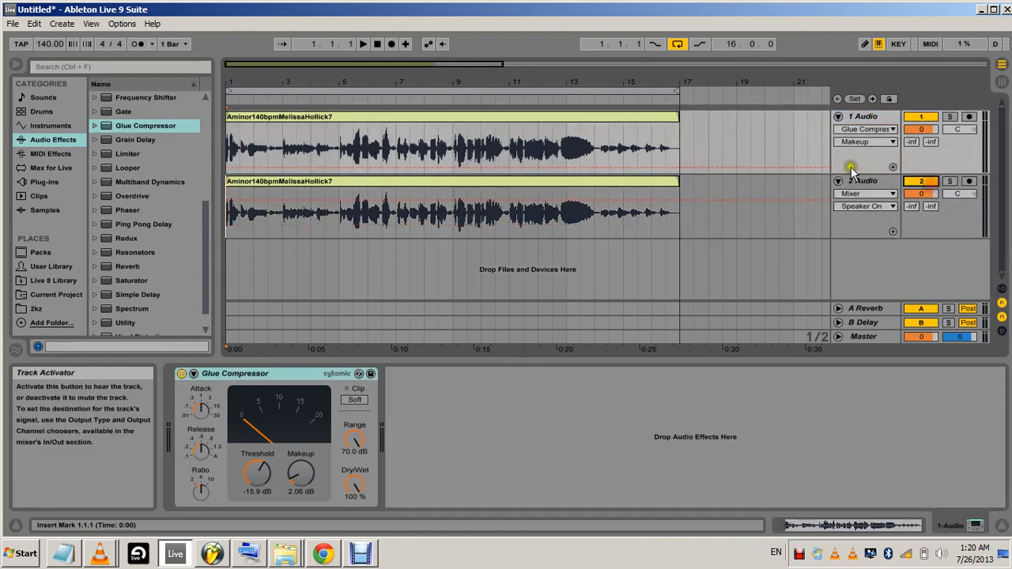
click(369, 42)
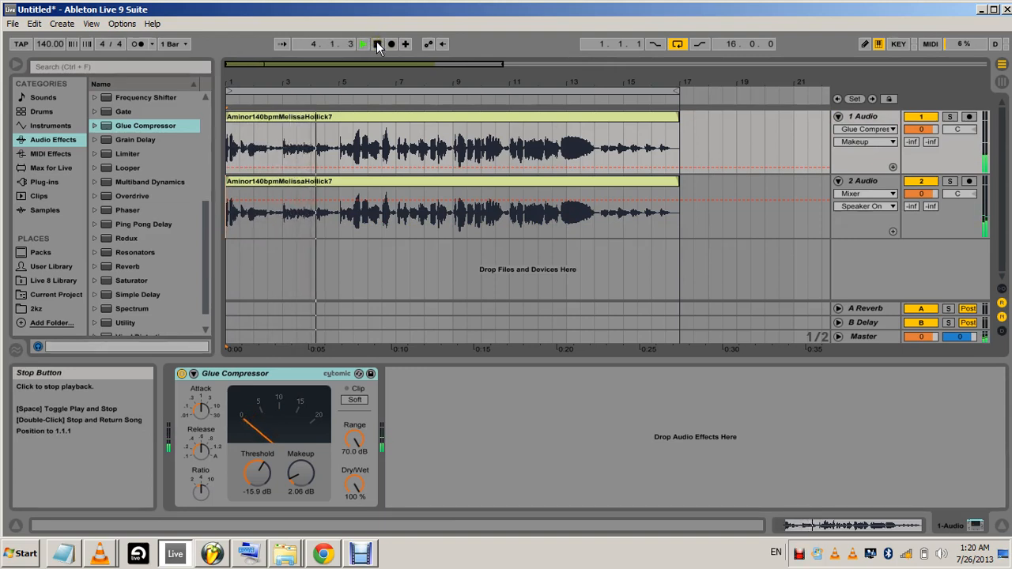
click(378, 43)
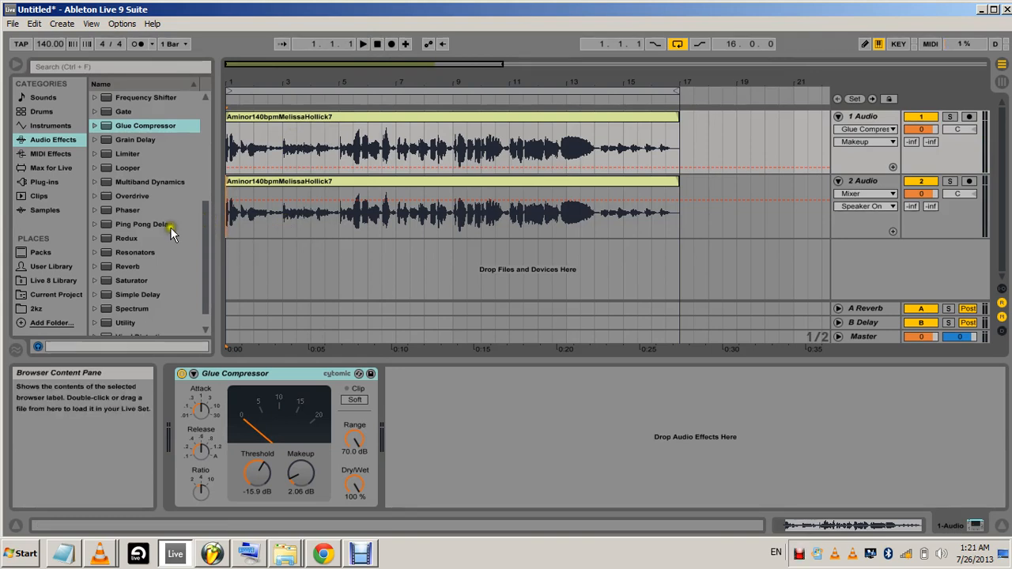
Add the DeEsser Stereo plug-in to the original vocal track after the Glue Compressor and move its window clear of the devices
click(47, 182)
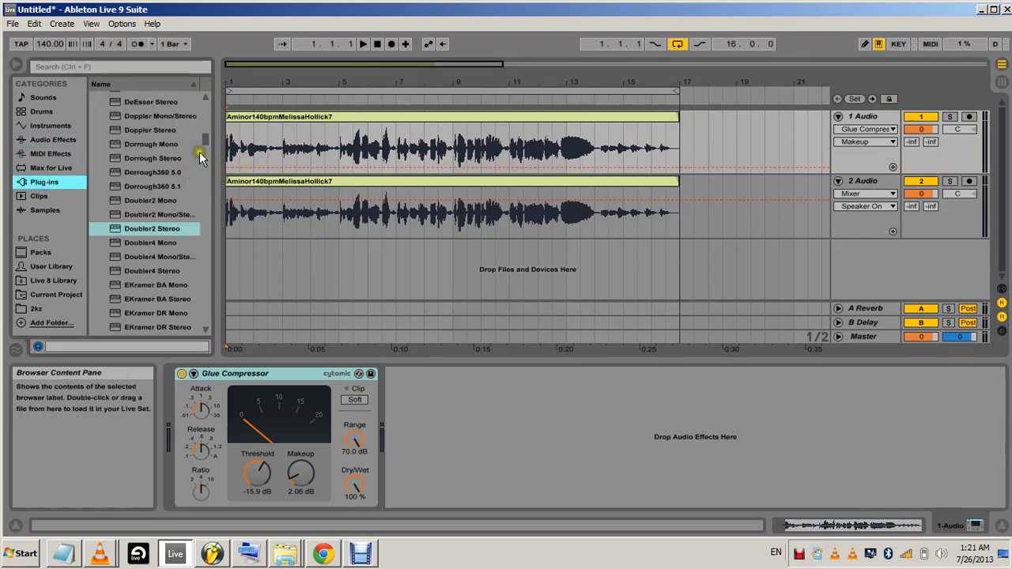
mouse_move(202, 145)
mouse_down()
mouse_move(201, 262)
mouse_move(211, 134)
mouse_move(210, 152)
mouse_up()
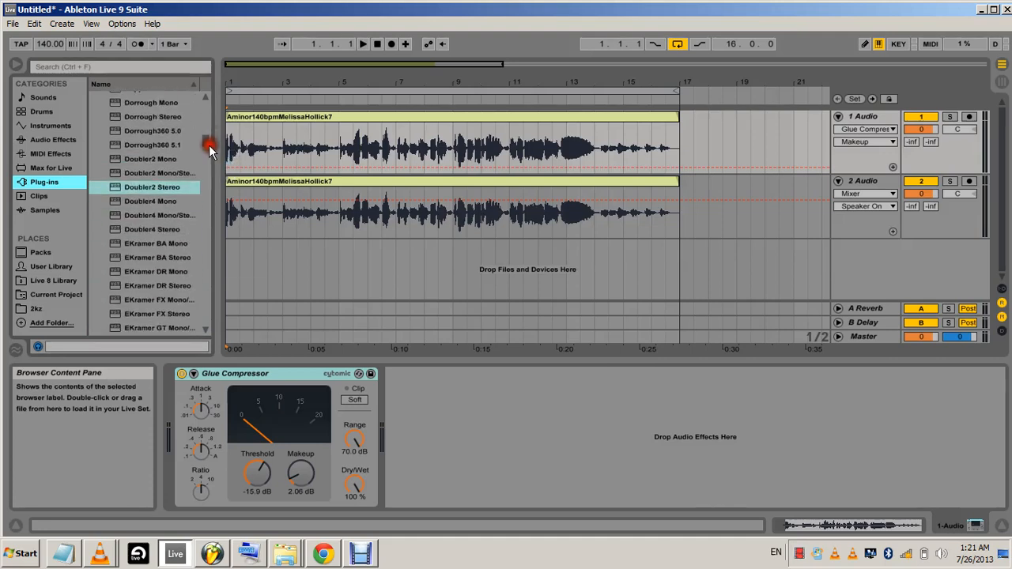
scroll(146, 209, up, 5)
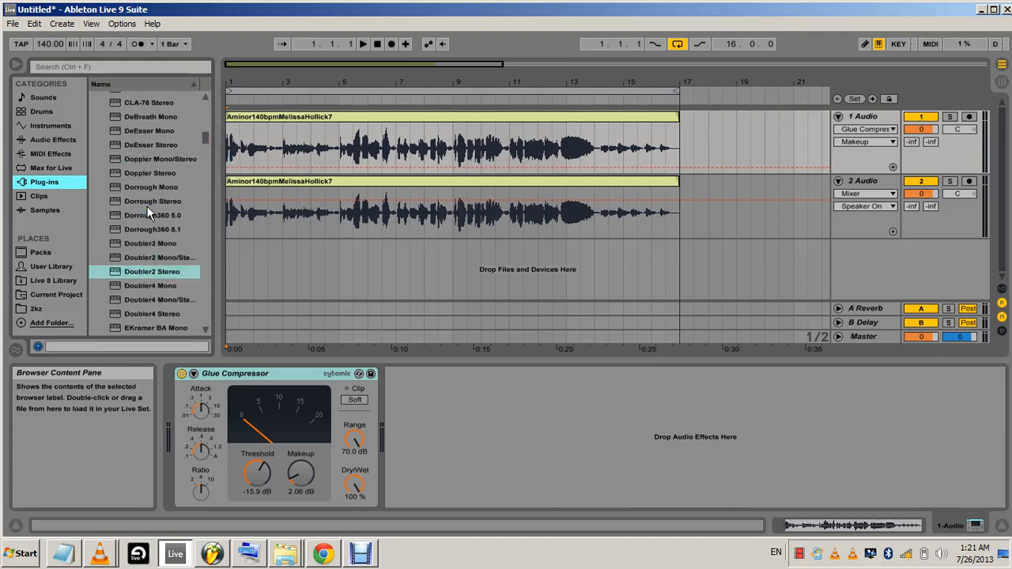
drag(115, 186, 862, 117)
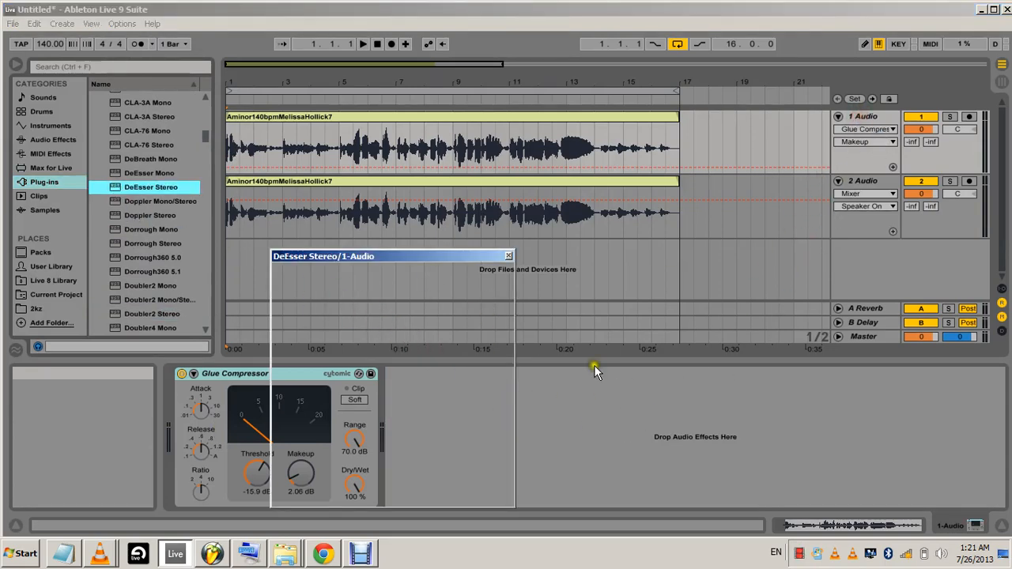
drag(438, 259, 528, 150)
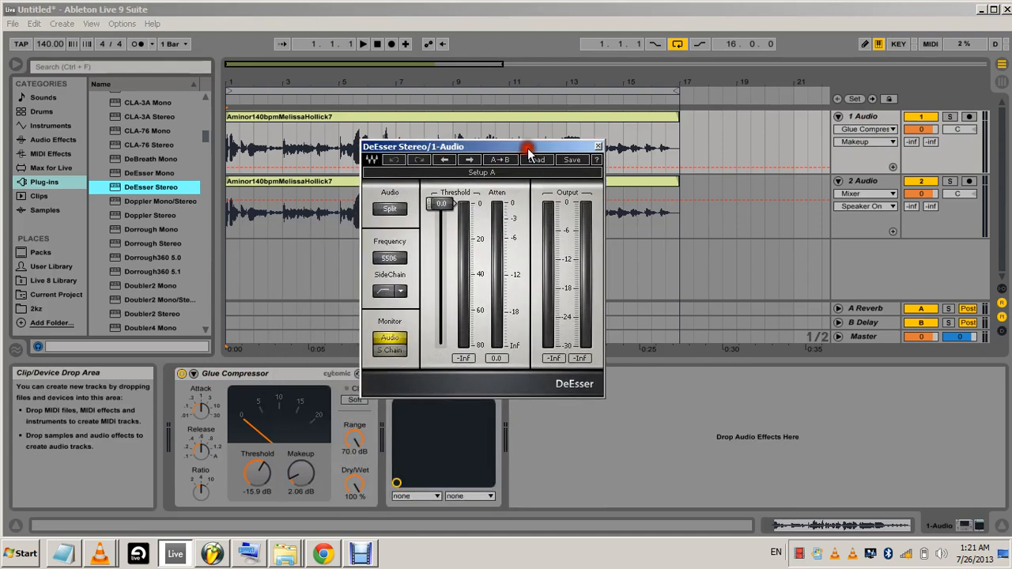
Mute the duplicated vocal and set the DeEsser threshold to -22.3 while playing the original vocal, then return to the start
click(918, 182)
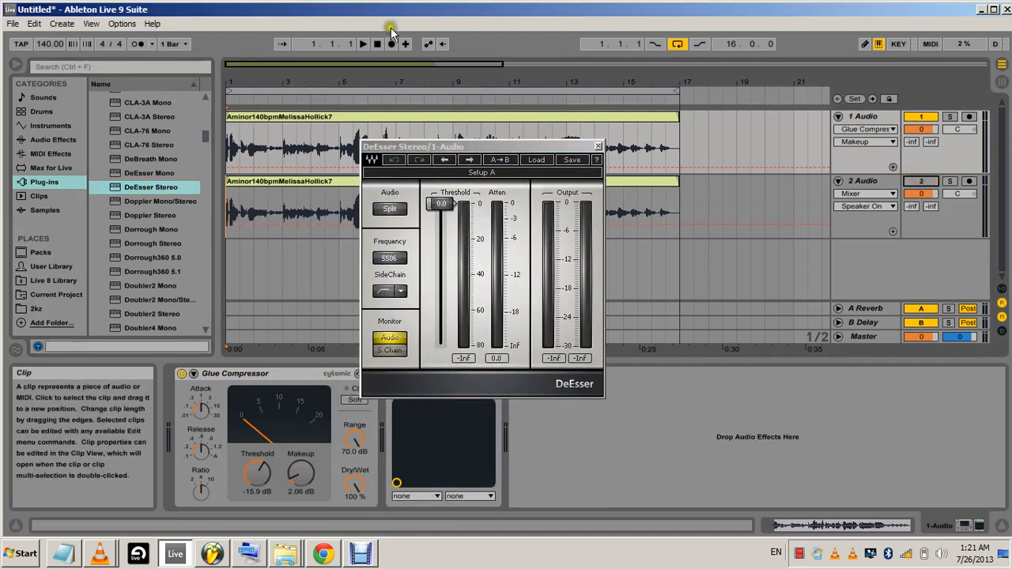
click(363, 43)
drag(436, 207, 439, 287)
click(437, 238)
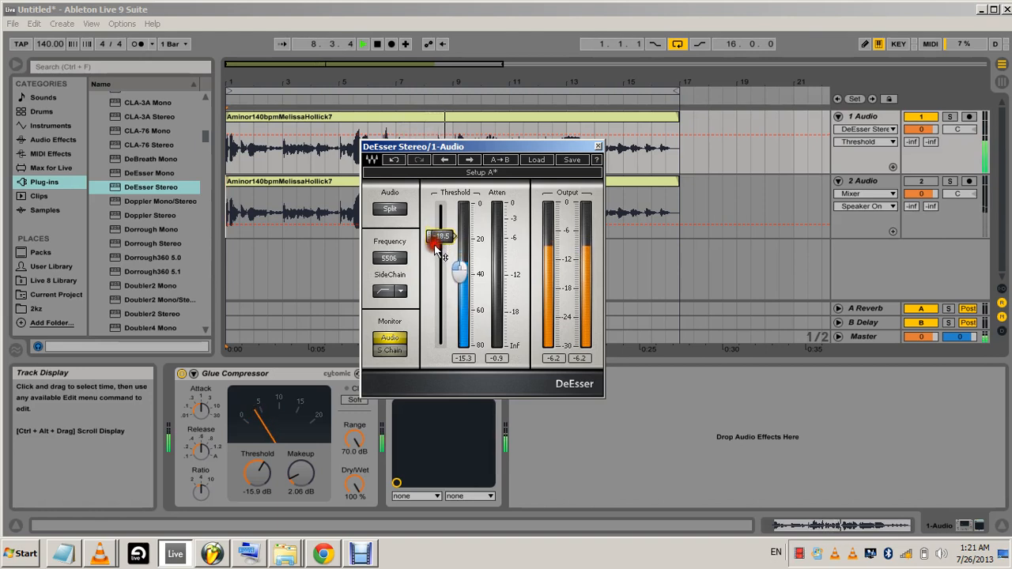
drag(437, 250, 436, 261)
click(363, 45)
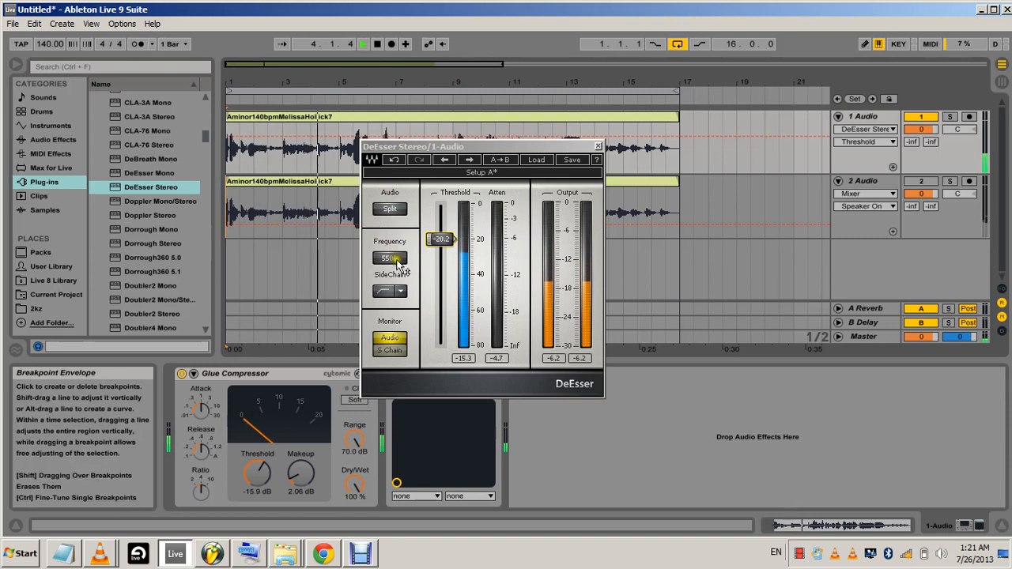
drag(431, 247, 431, 253)
click(377, 44)
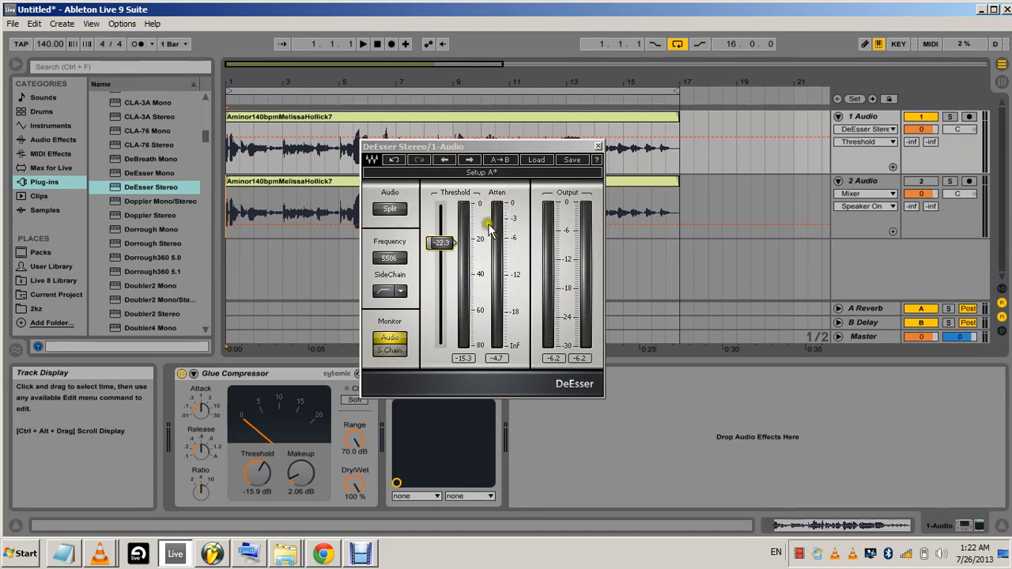
Play the de-essed original vocal, close the DeEsser window, and stop playback at the start
click(362, 44)
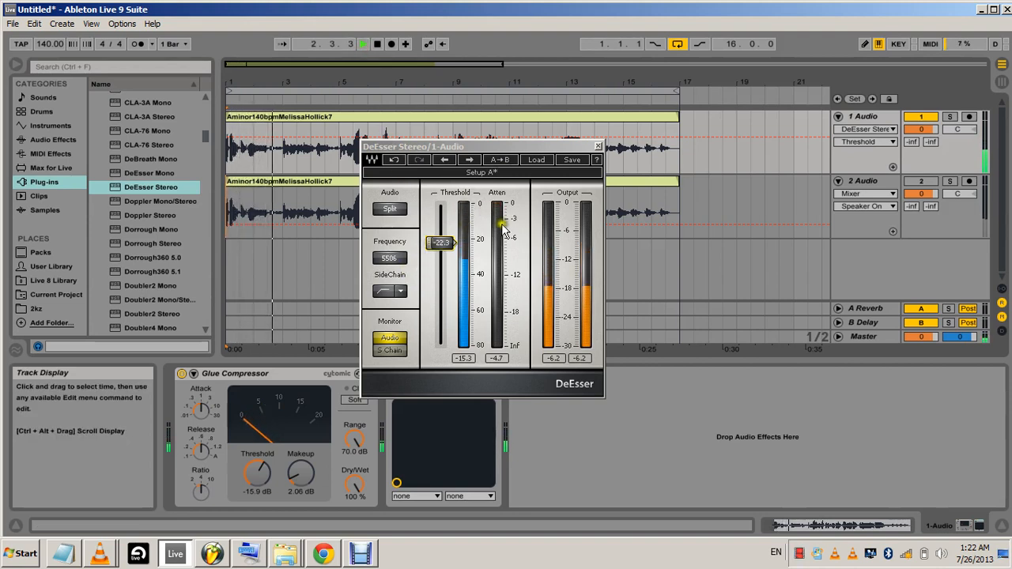
click(599, 147)
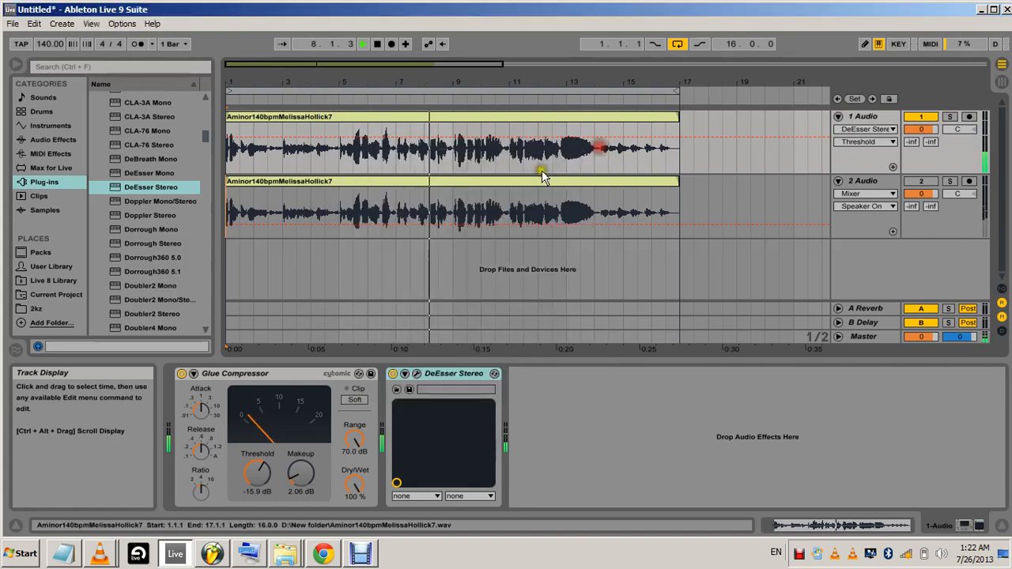
click(378, 44)
Copy DeEsser Stereo from the original vocal onto the duplicated vocal track after Doubler2 Stereo
right_click(441, 375)
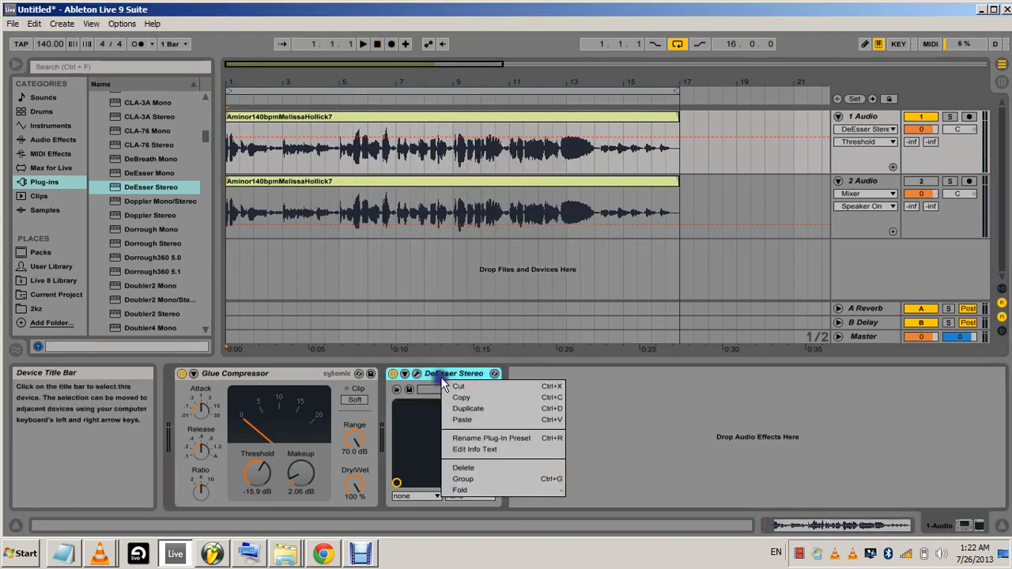
click(462, 396)
click(868, 181)
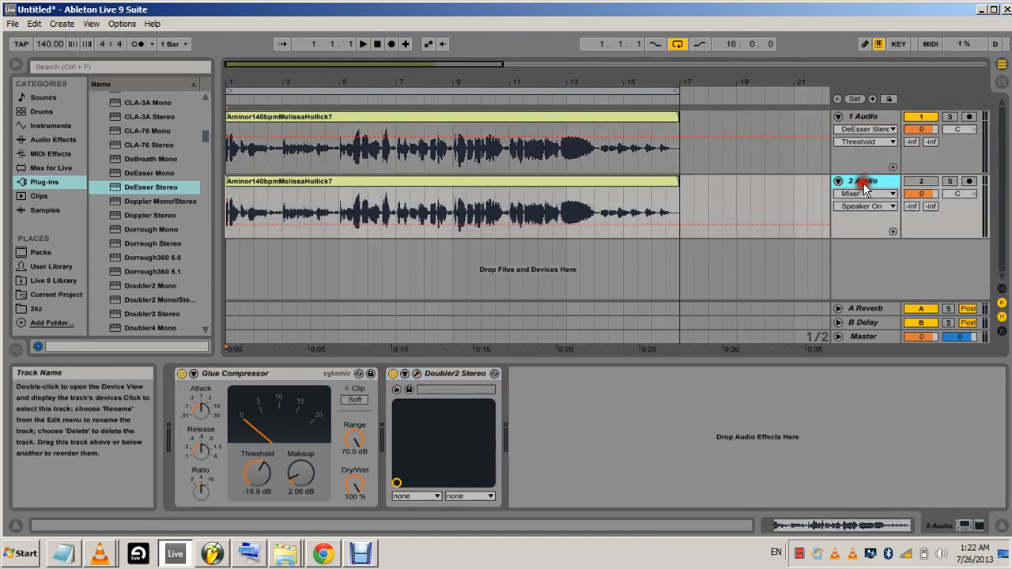
right_click(578, 405)
click(597, 411)
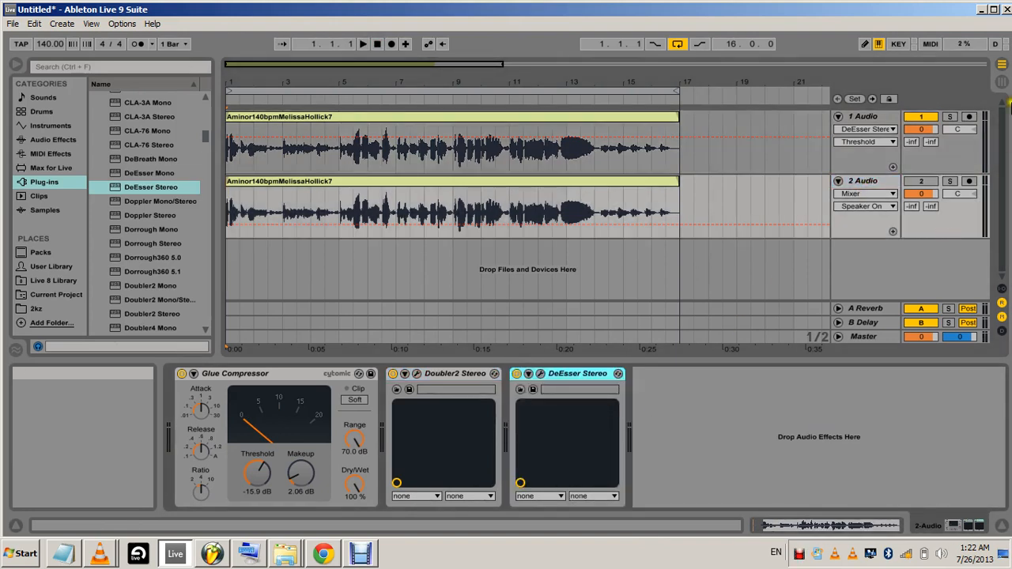
Unmute the duplicated vocal track and play both processed vocals from the start, then stop
click(921, 181)
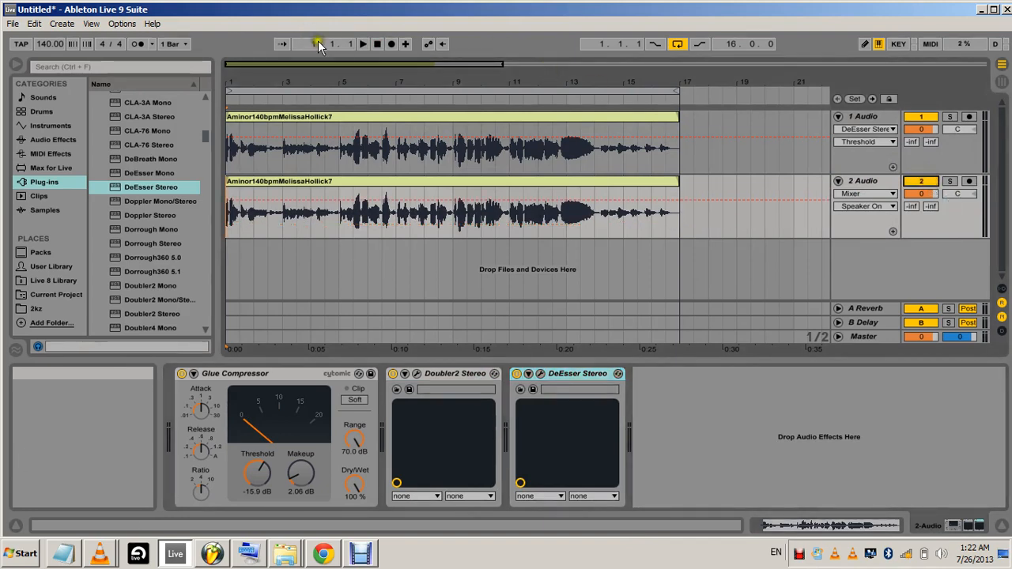
click(361, 44)
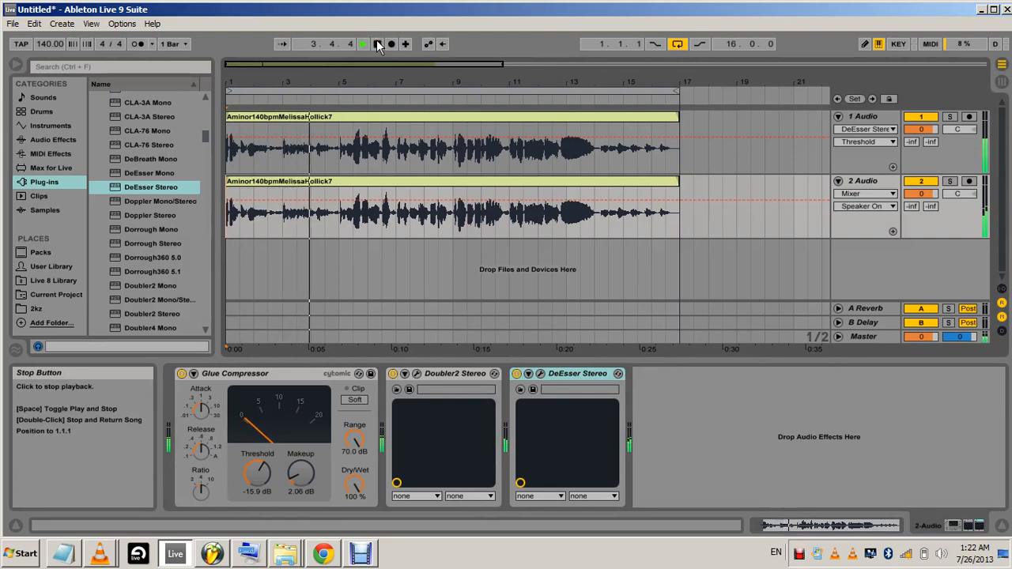
click(377, 44)
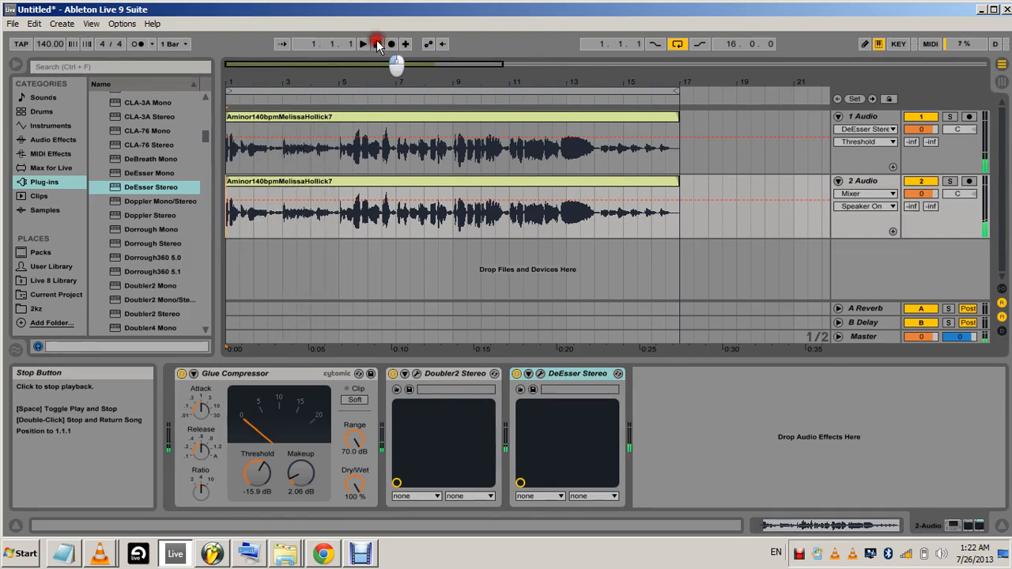
Shorten the arrangement loop to the first four bars, ending at bar 5, and clear the time selection
drag(676, 94, 339, 95)
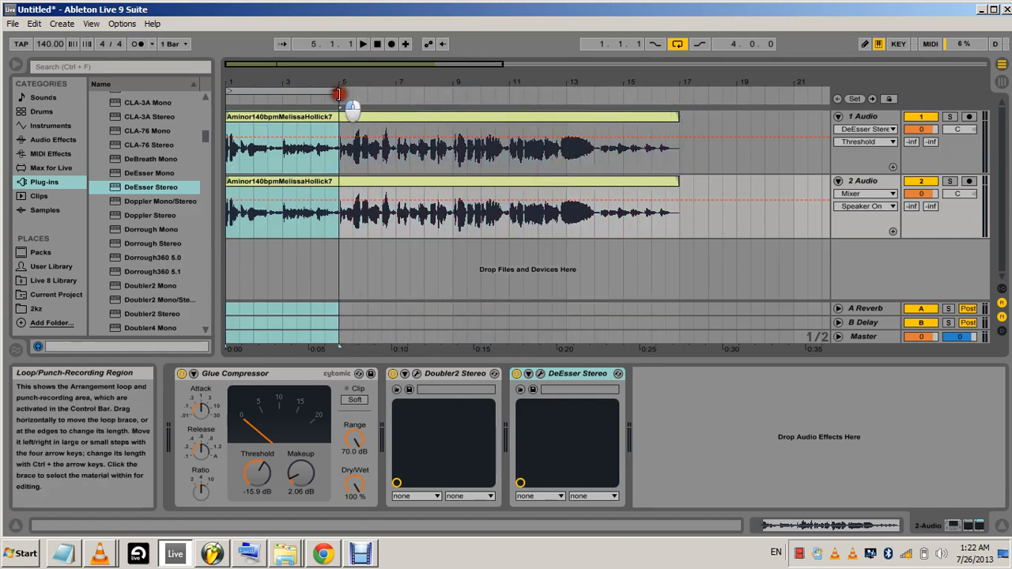
click(253, 272)
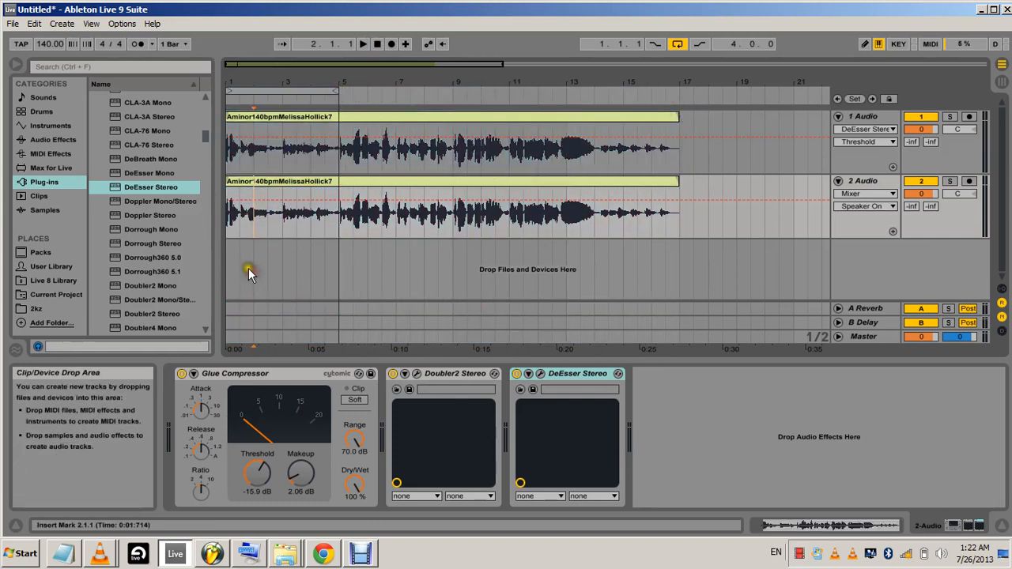
Find RVerb Stereo in the plug-in list and select it, with the original vocal track active
click(863, 117)
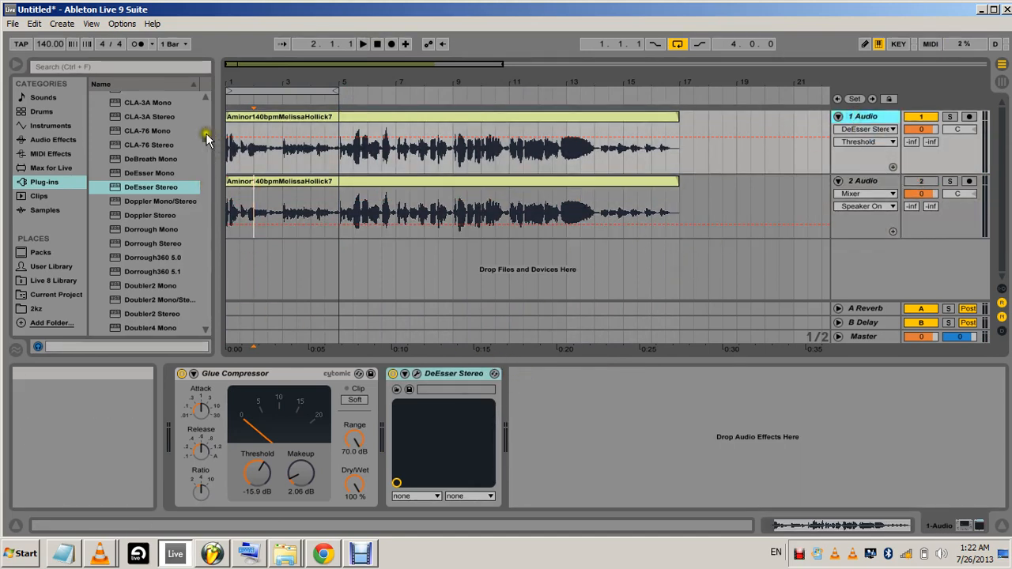
drag(205, 140, 211, 253)
scroll(166, 231, down, 8)
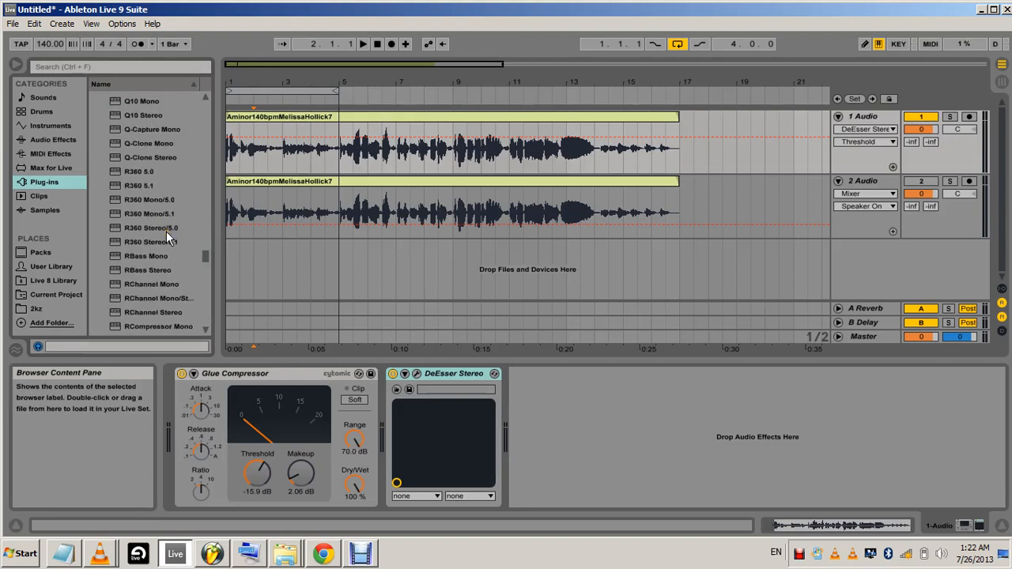
scroll(166, 231, down, 3)
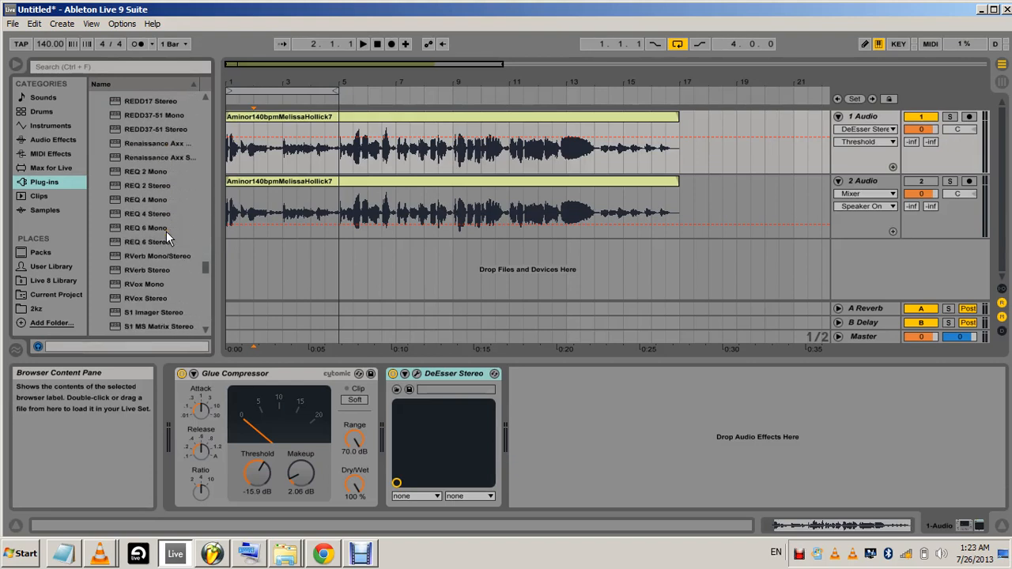
scroll(162, 227, down, 4)
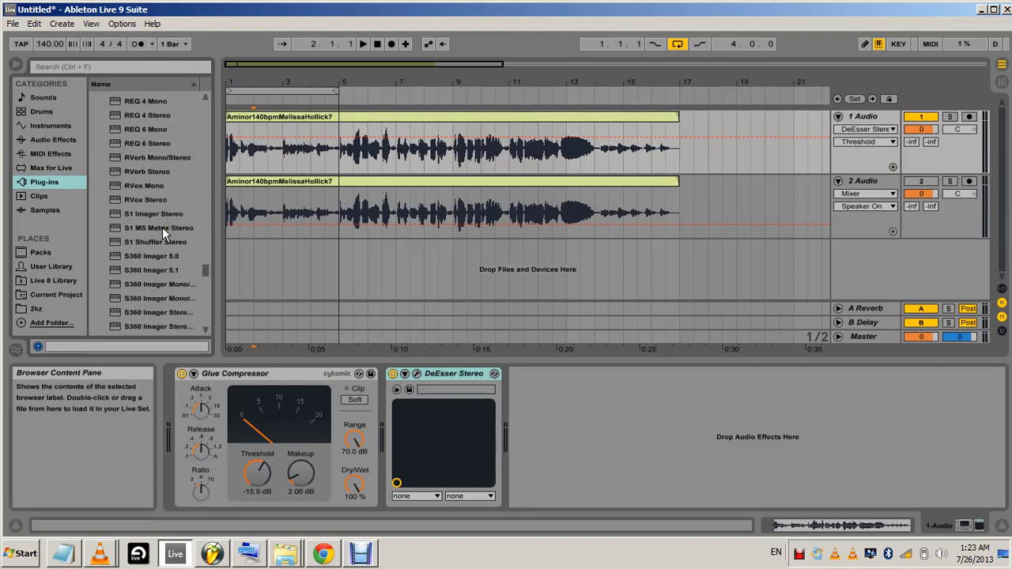
scroll(165, 221, up, 3)
scroll(167, 216, up, 5)
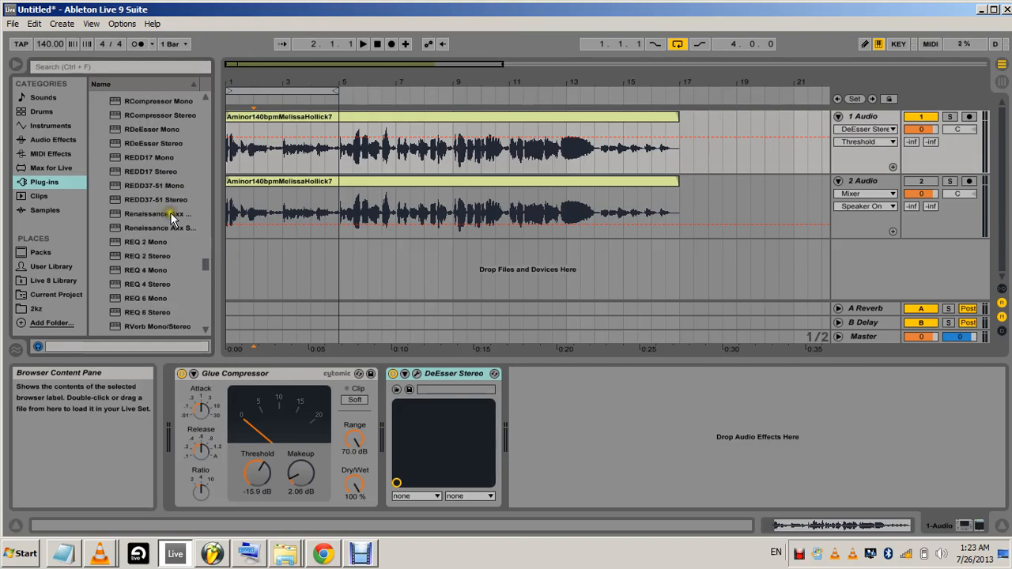
scroll(175, 212, down, 5)
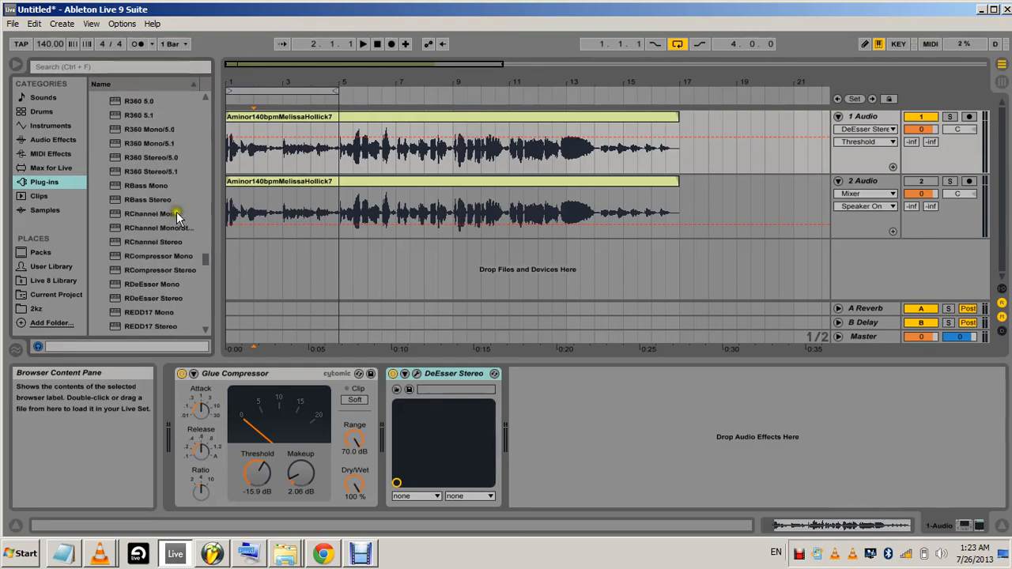
scroll(179, 217, up, 2)
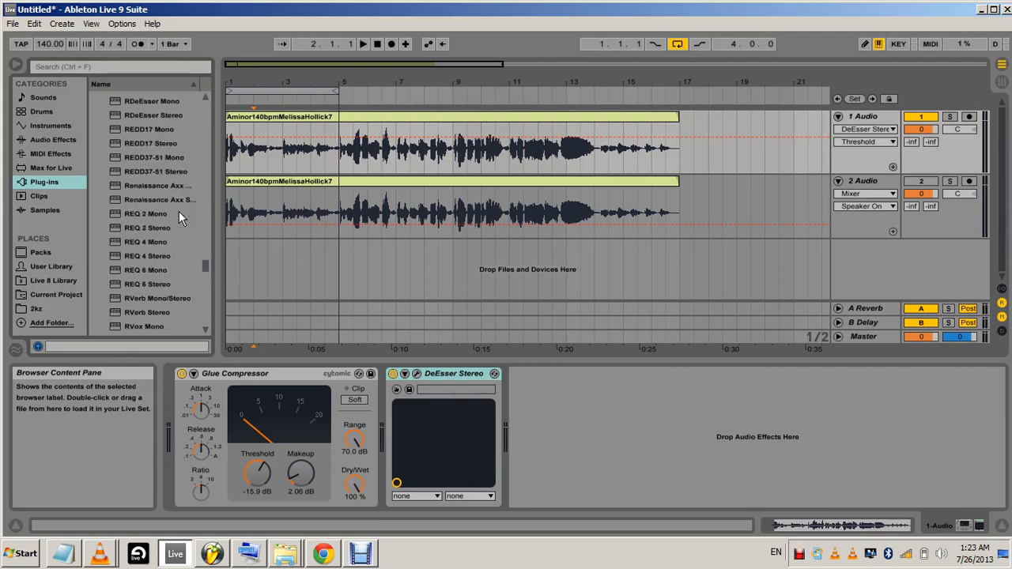
scroll(179, 213, down, 1)
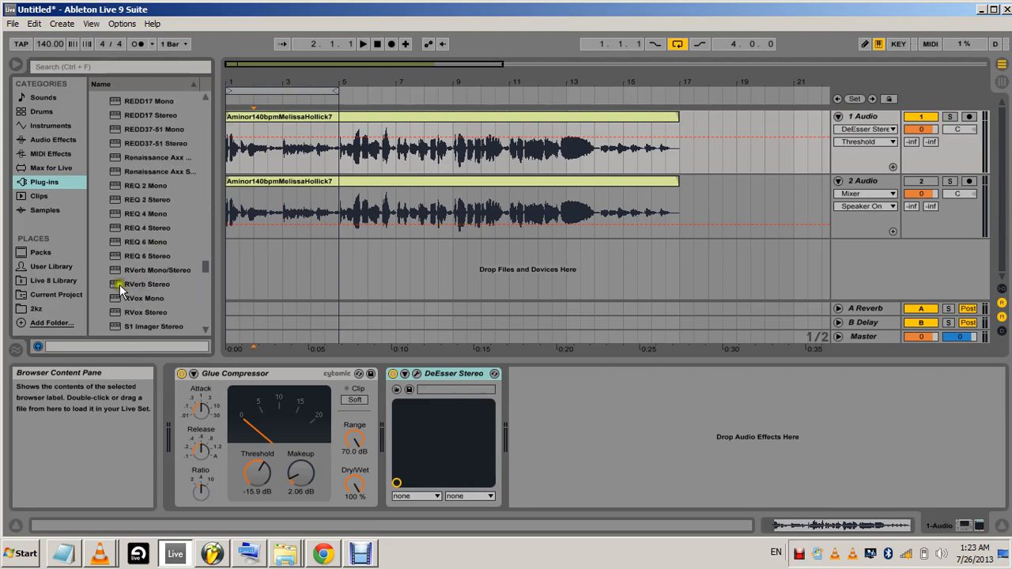
drag(117, 291, 147, 289)
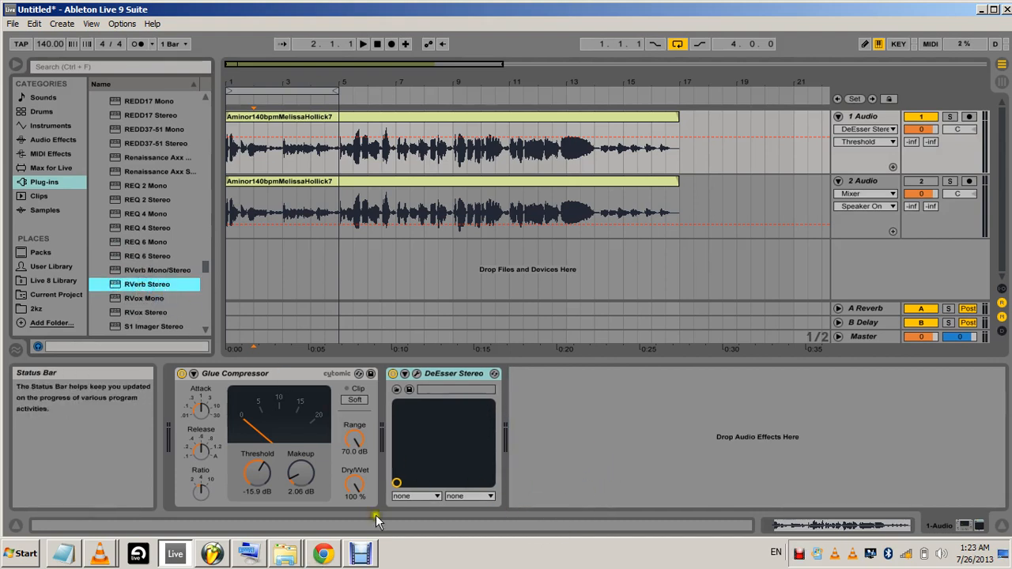
Group the original vocal track and move the duplicated vocal track into the same group
click(870, 117)
right_click(869, 117)
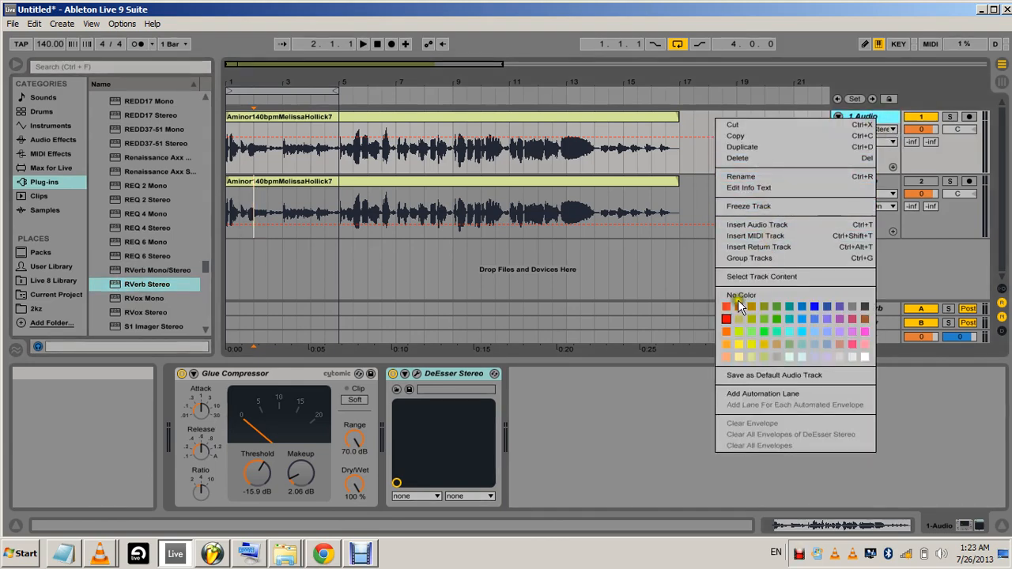
click(748, 258)
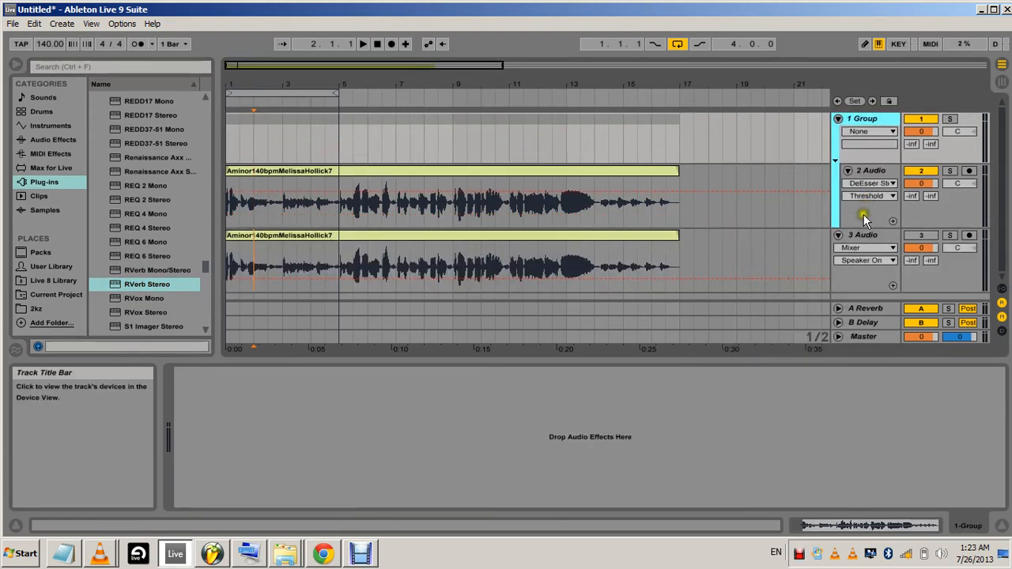
drag(870, 234, 880, 209)
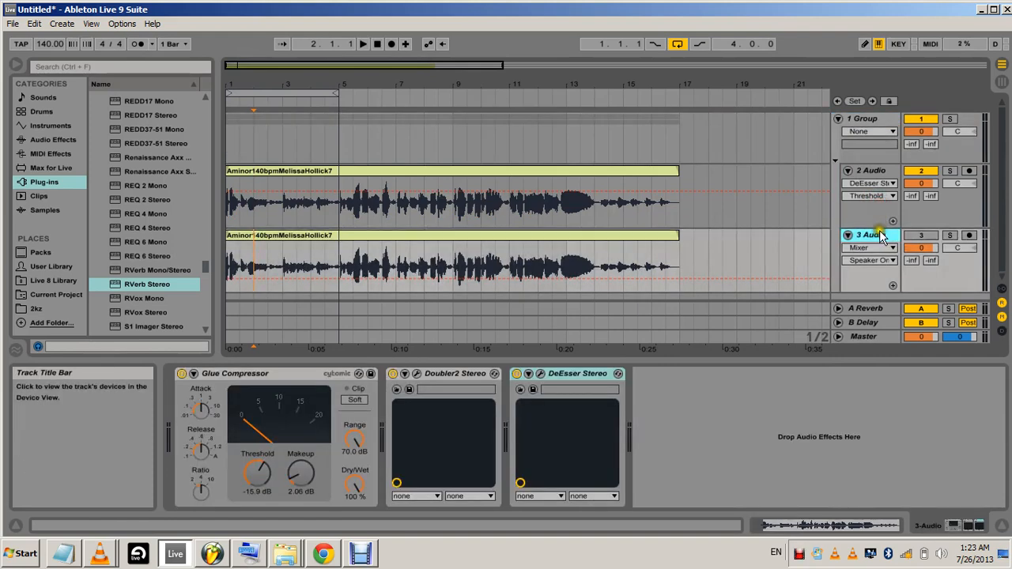
click(839, 118)
click(839, 119)
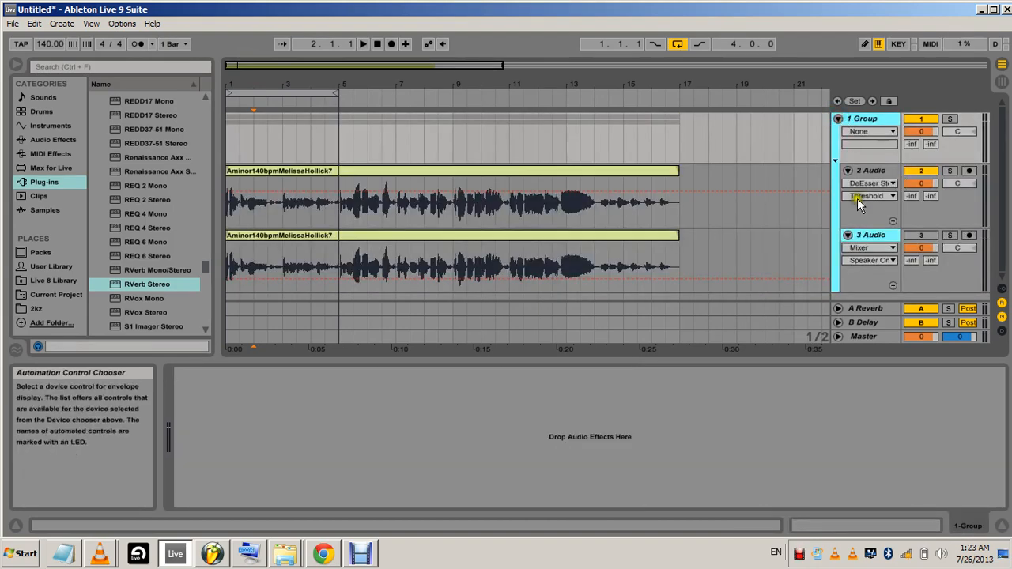
click(847, 235)
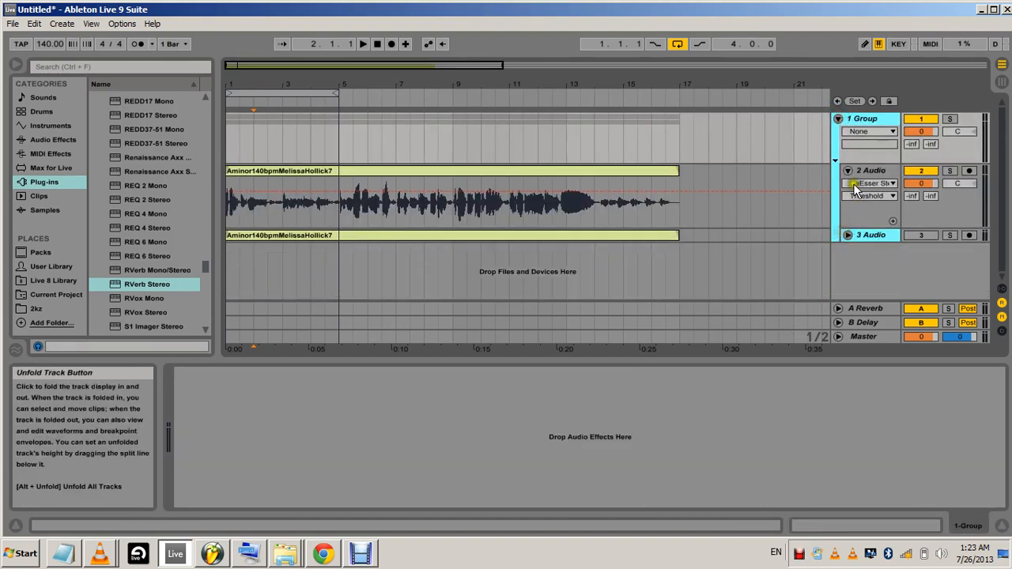
click(847, 172)
click(847, 171)
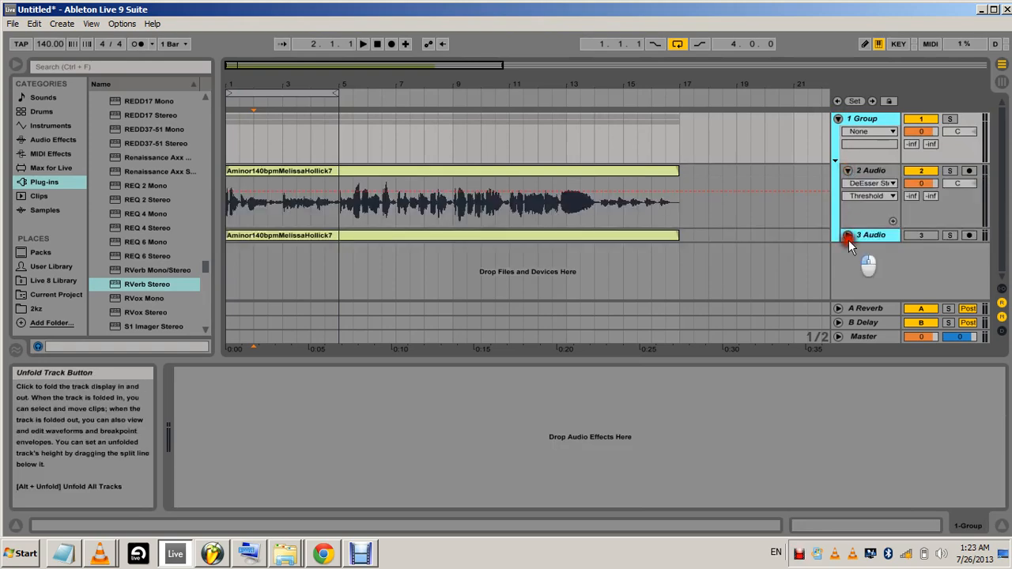
click(848, 235)
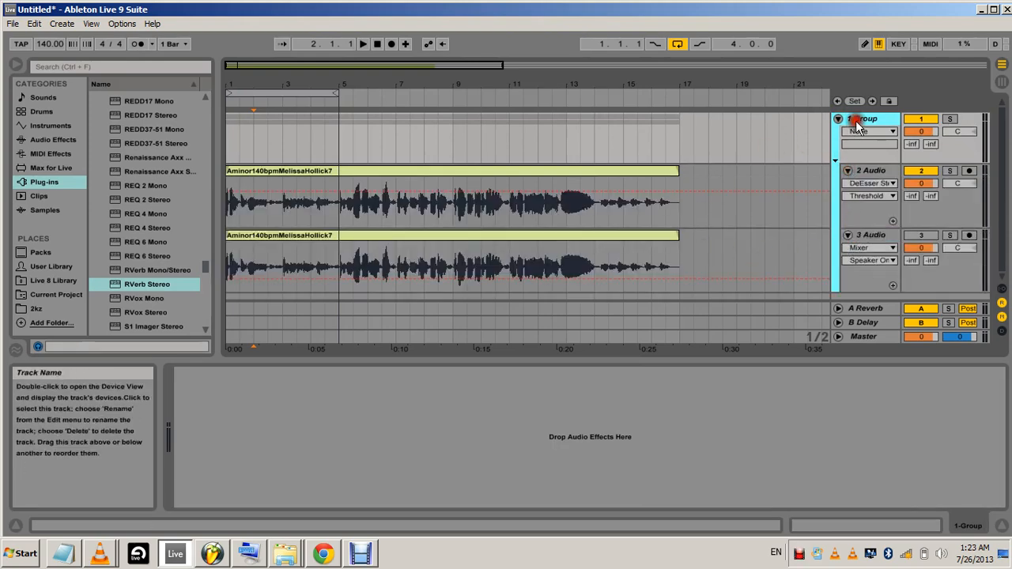
View the device chains of the original and duplicated vocal tracks inside the group
click(866, 171)
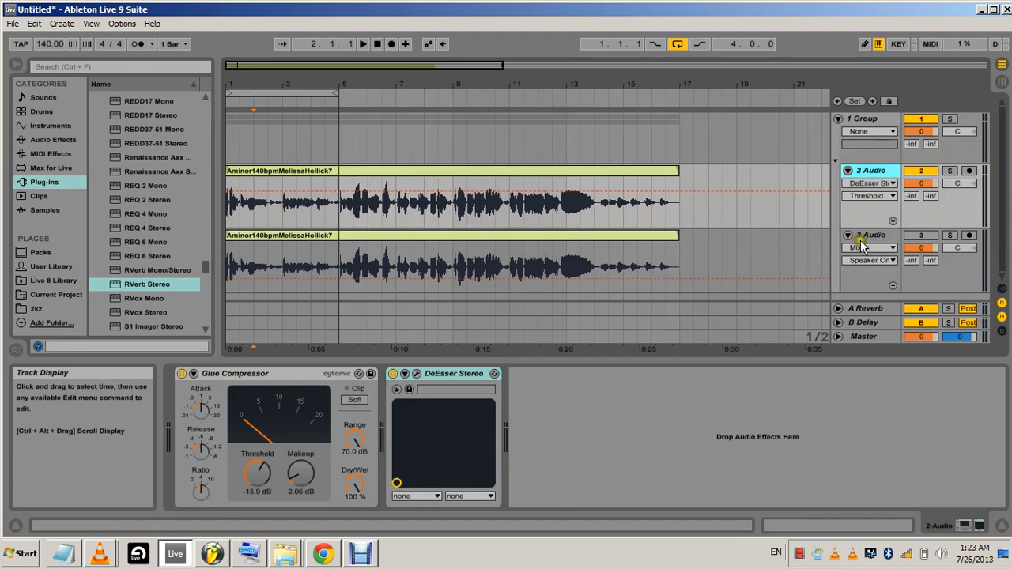
click(868, 172)
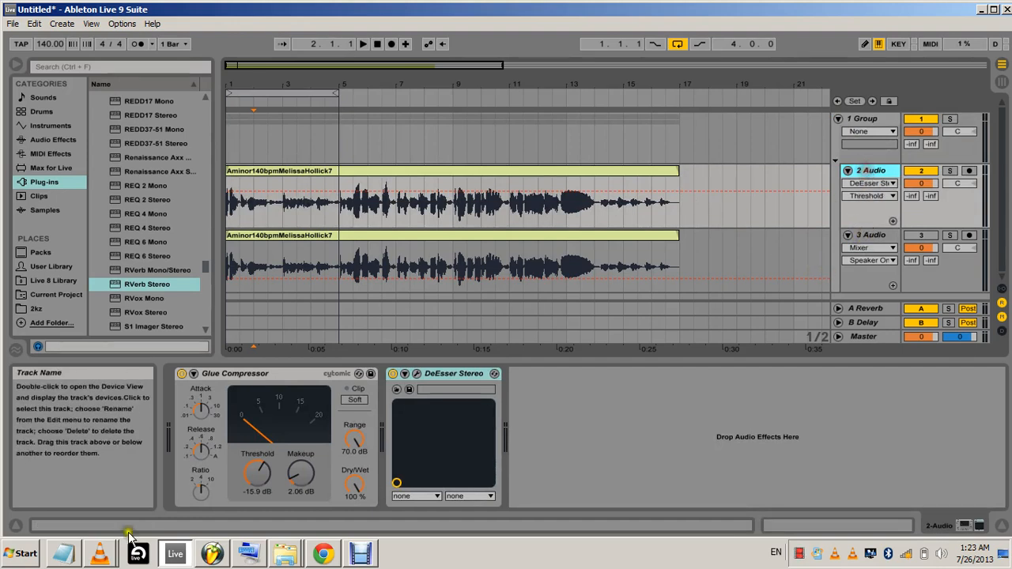
click(876, 235)
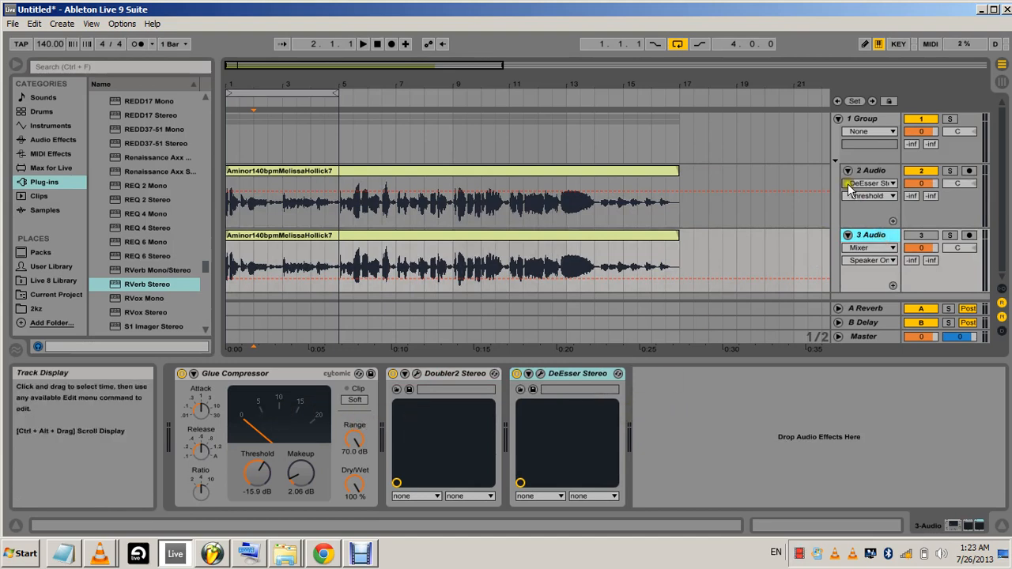
Load RVerb Stereo on the vocal group track and set its Wet/dry to 24
click(876, 119)
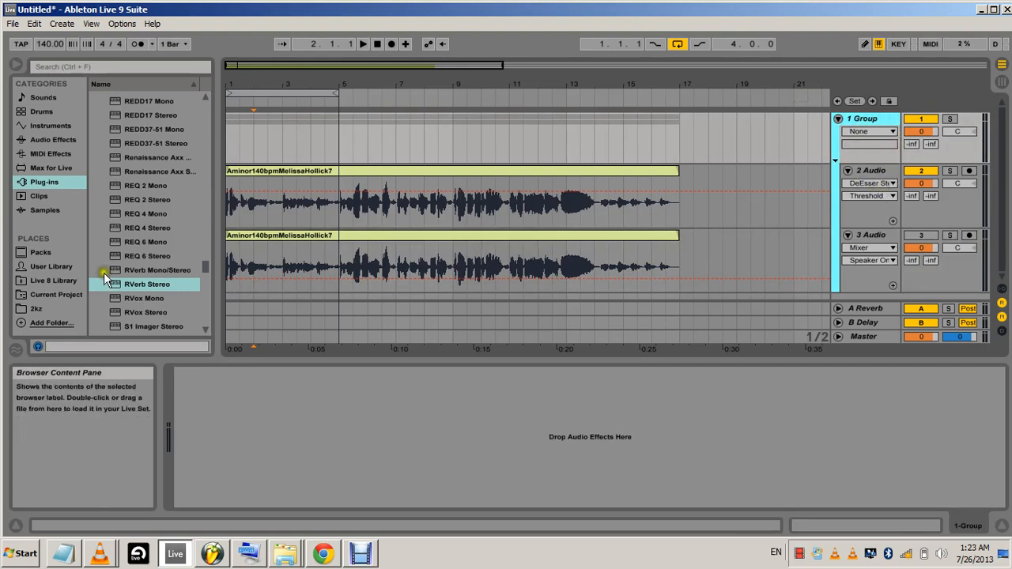
drag(113, 292, 281, 397)
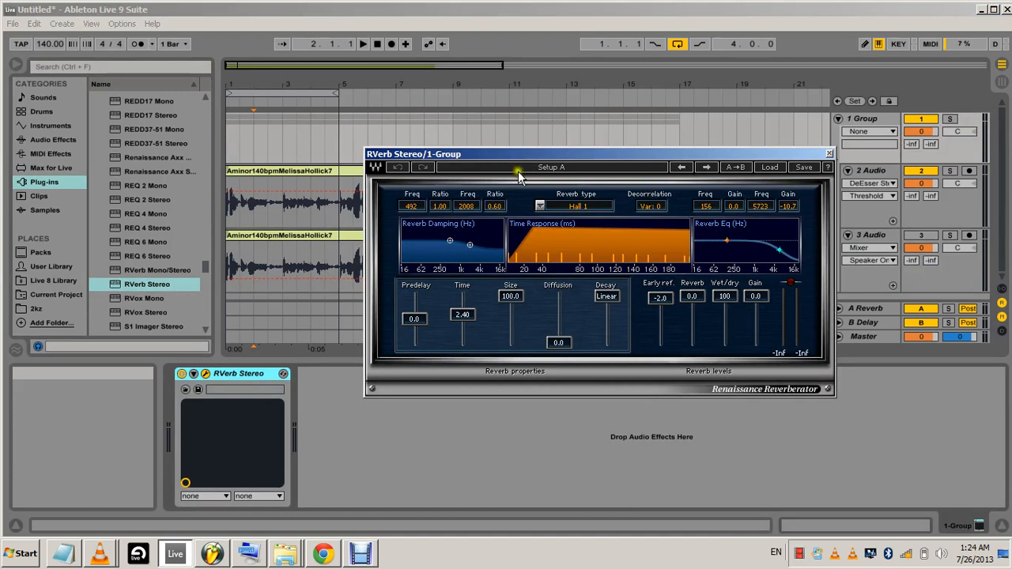
drag(726, 296, 723, 421)
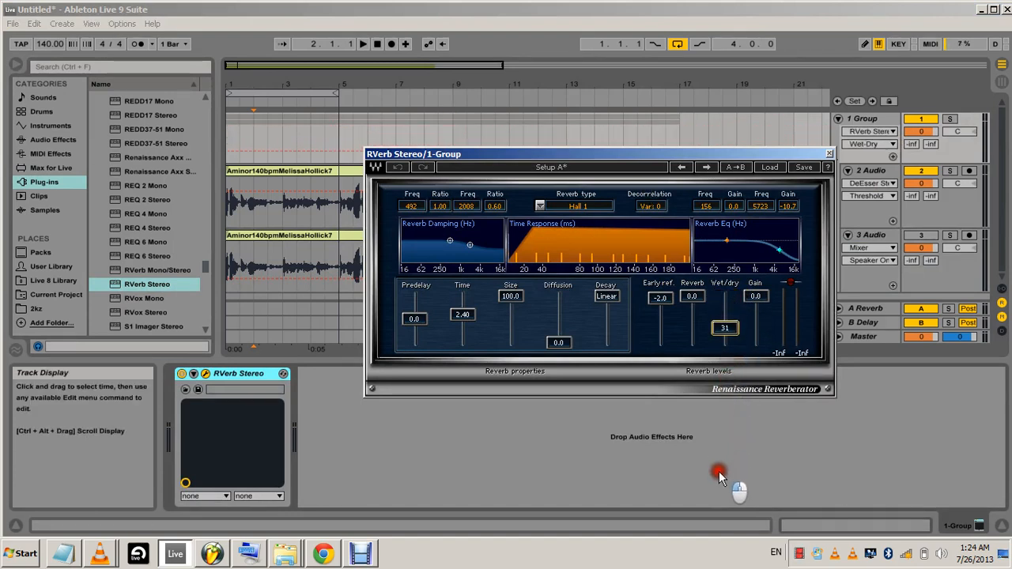
drag(714, 491, 713, 507)
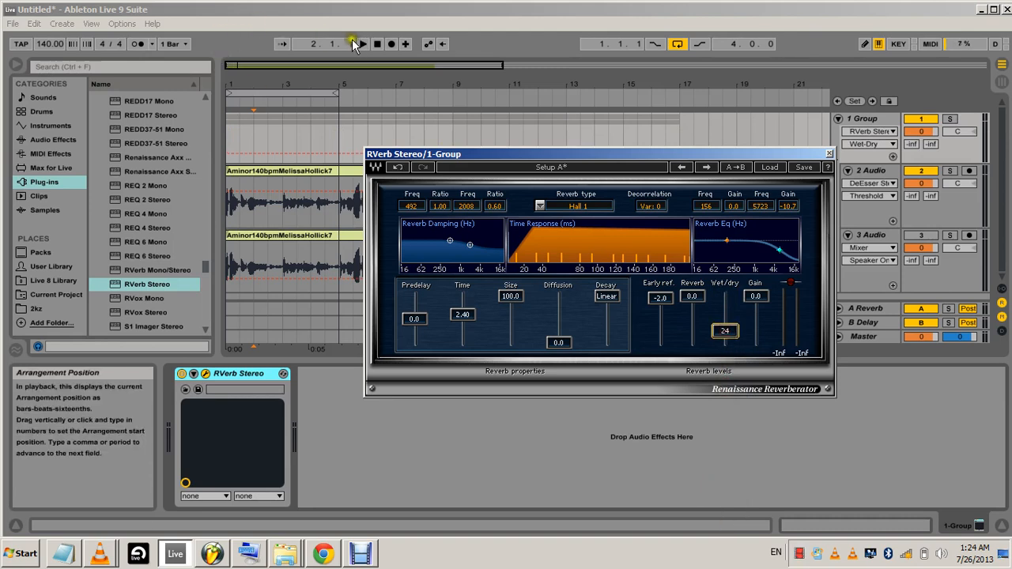
Play the vocal from the start while setting RVerb's Wet/dry to 20, Size to 27.5 and Time to 1.35, then stop playback
click(357, 45)
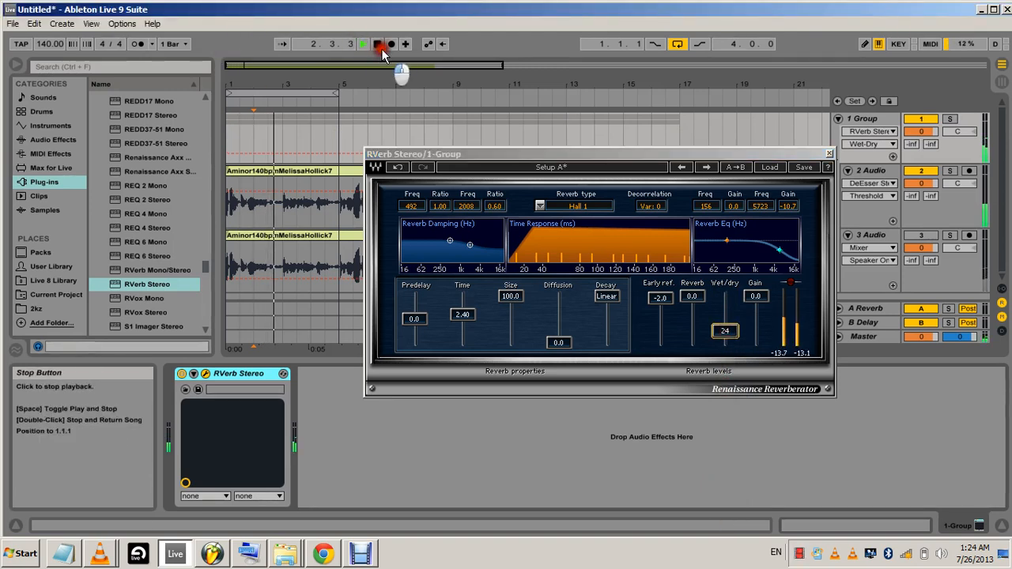
click(377, 44)
click(367, 44)
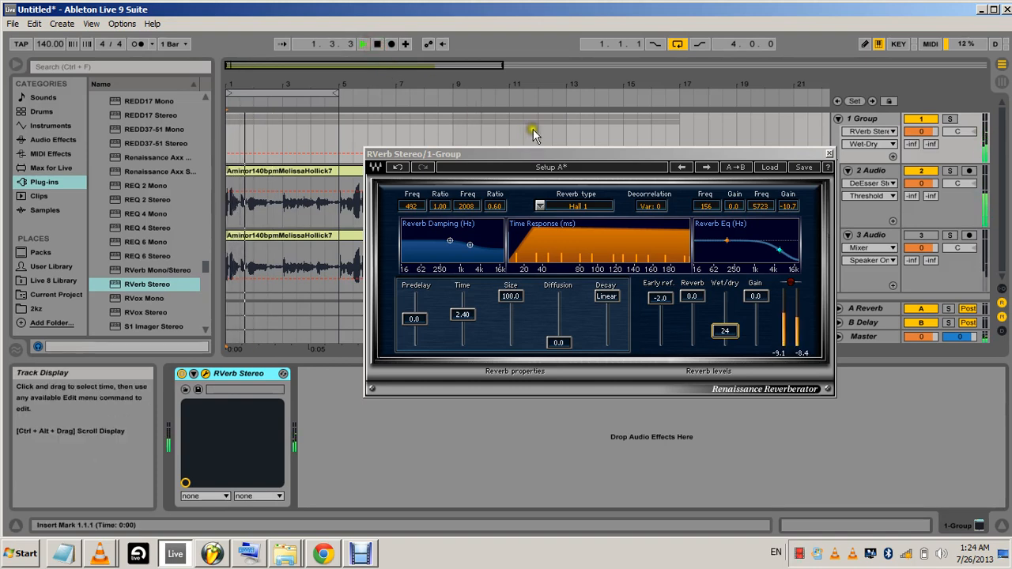
drag(738, 337, 737, 352)
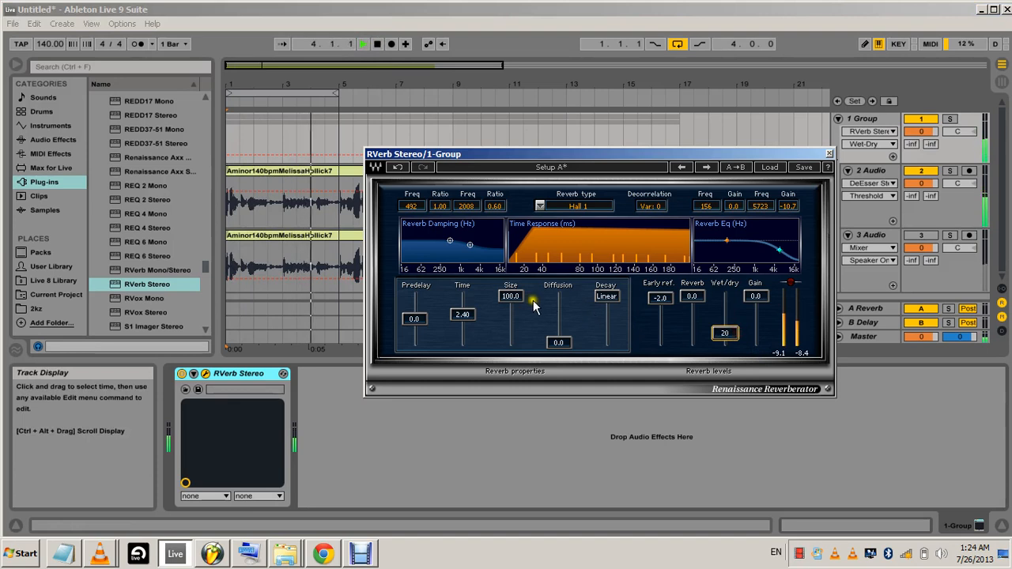
drag(516, 304, 471, 314)
click(379, 45)
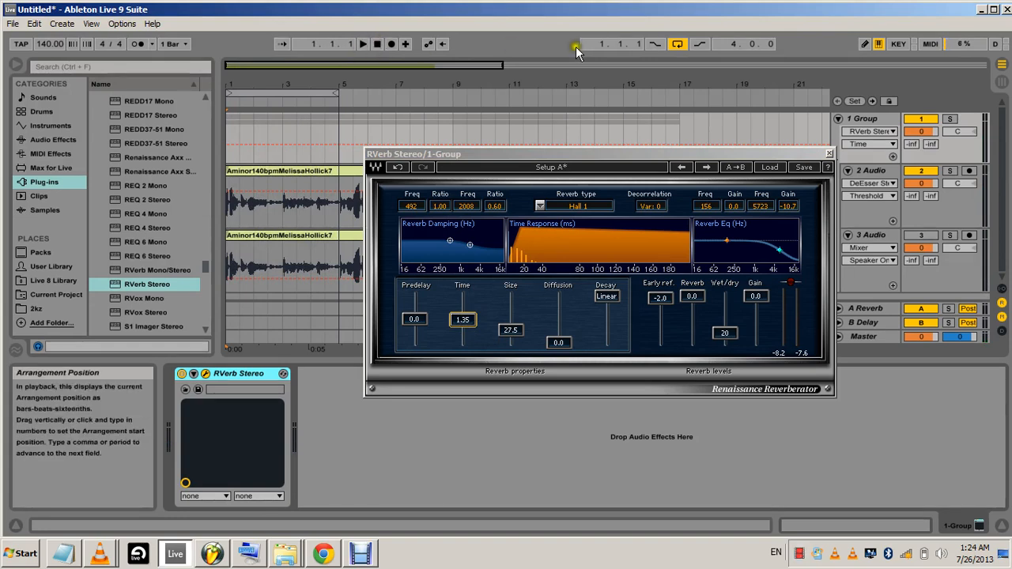
Lower the Reverb EQ's 156 Hz band gain to -8.1, audition the result briefly, and close the RVerb window
drag(731, 241, 724, 316)
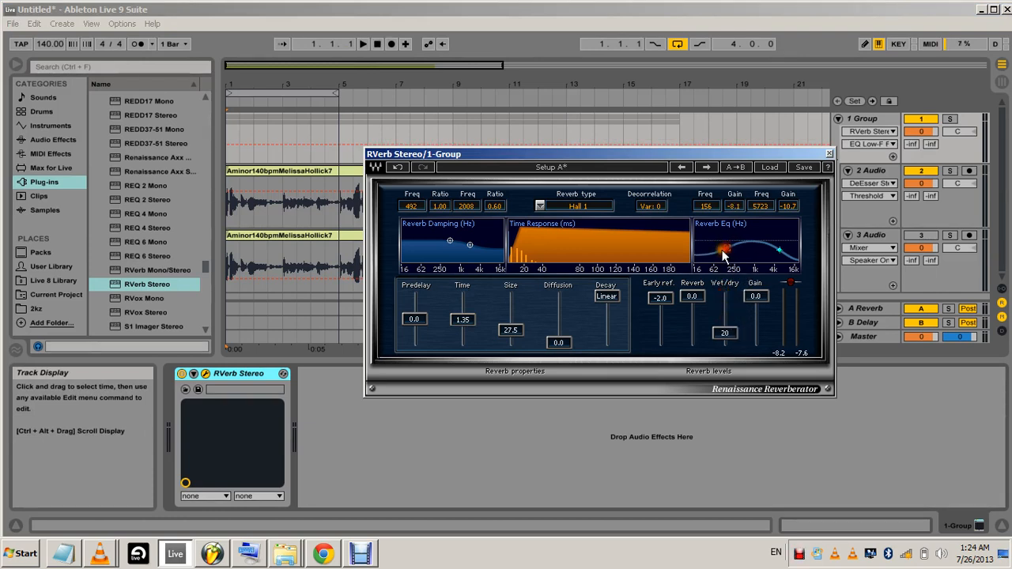
click(364, 44)
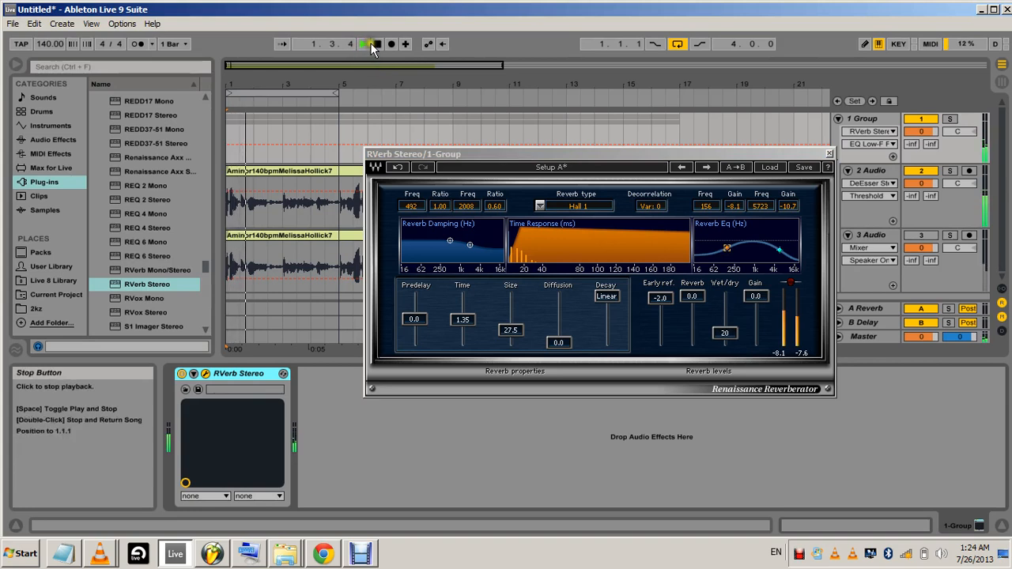
click(377, 44)
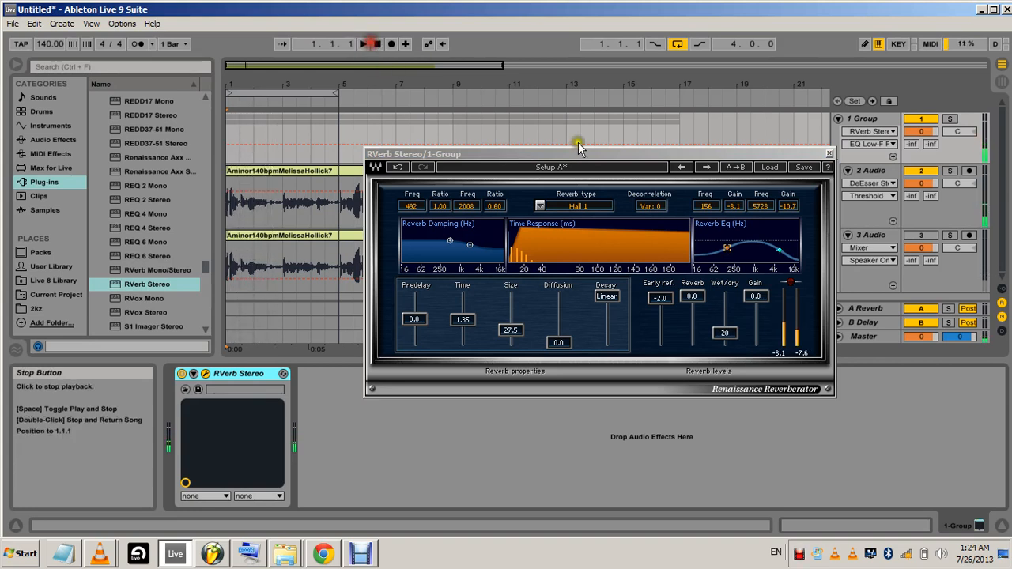
click(828, 153)
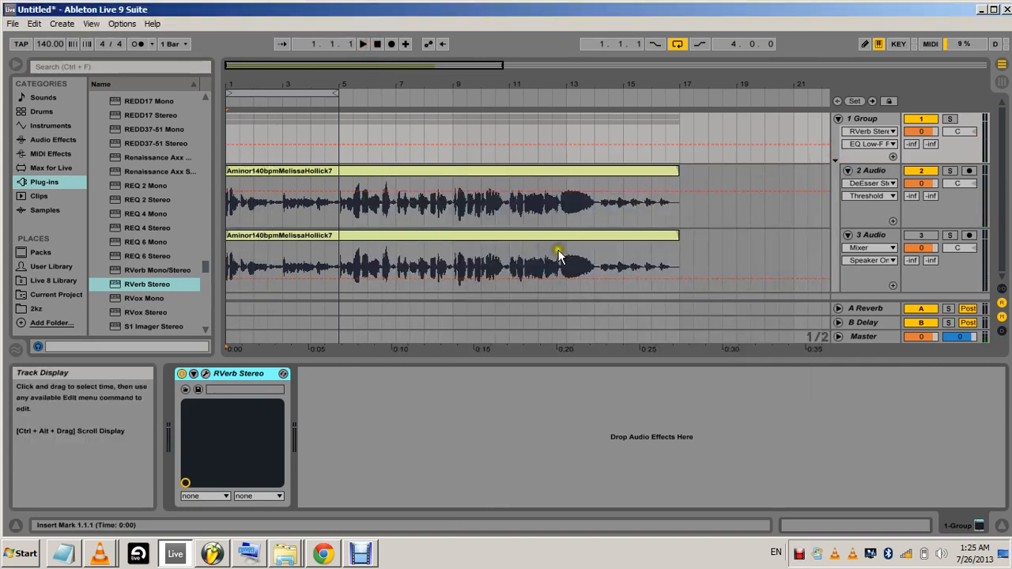
Move RVerb Stereo from the group track to the original vocal track, placing it after DeEsser Stereo
right_click(222, 372)
click(241, 379)
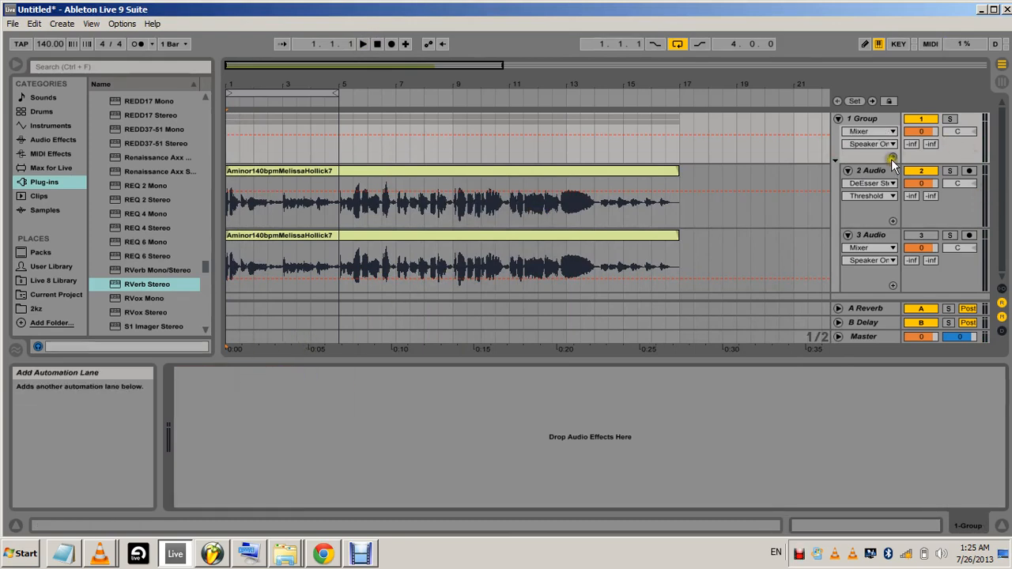
click(865, 171)
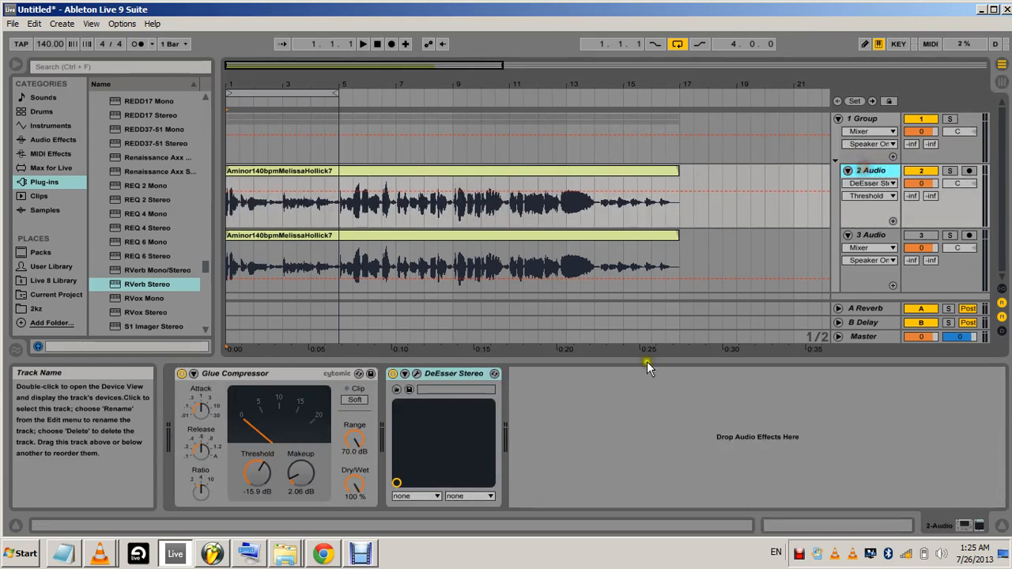
right_click(612, 402)
click(630, 408)
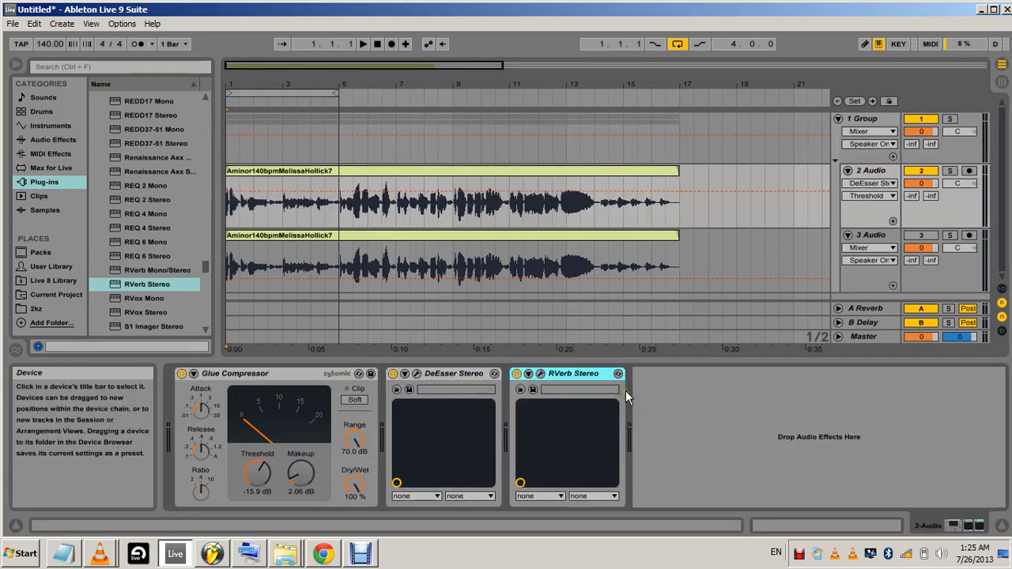
click(867, 171)
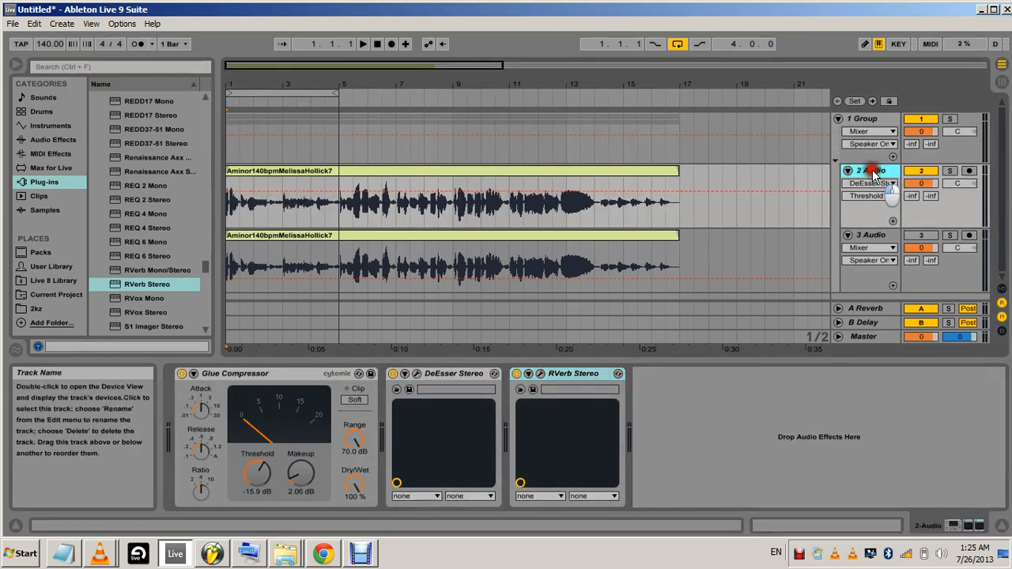
Review the duplicate vocal track's effects and the group track's device chain, and play the grouped vocals before stopping playback
click(866, 237)
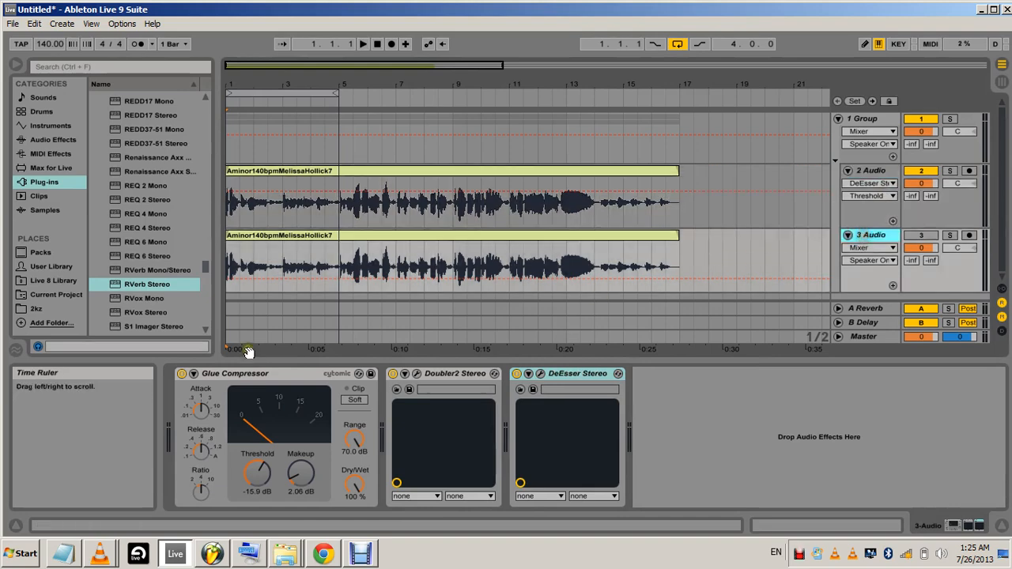
click(880, 119)
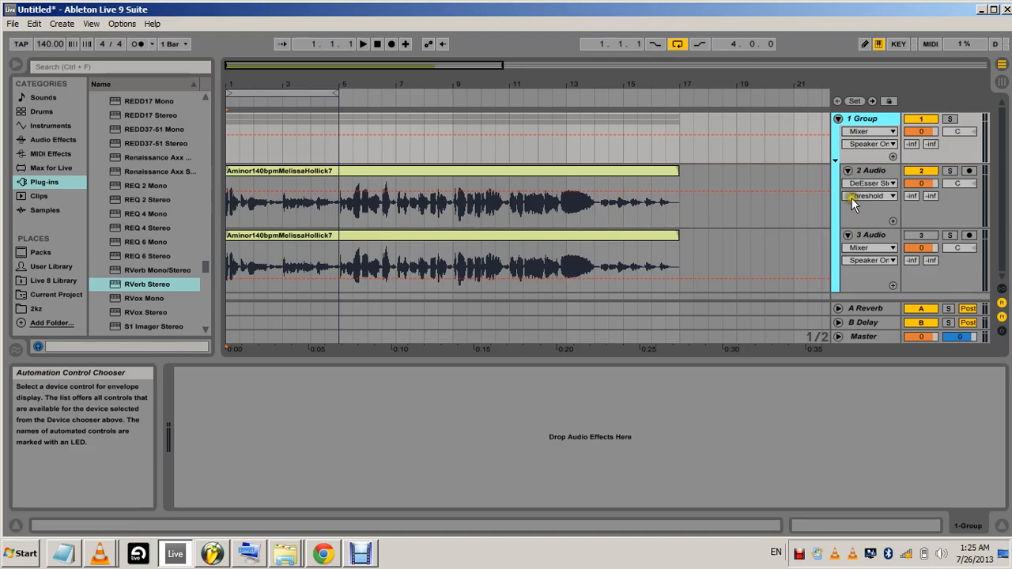
click(368, 40)
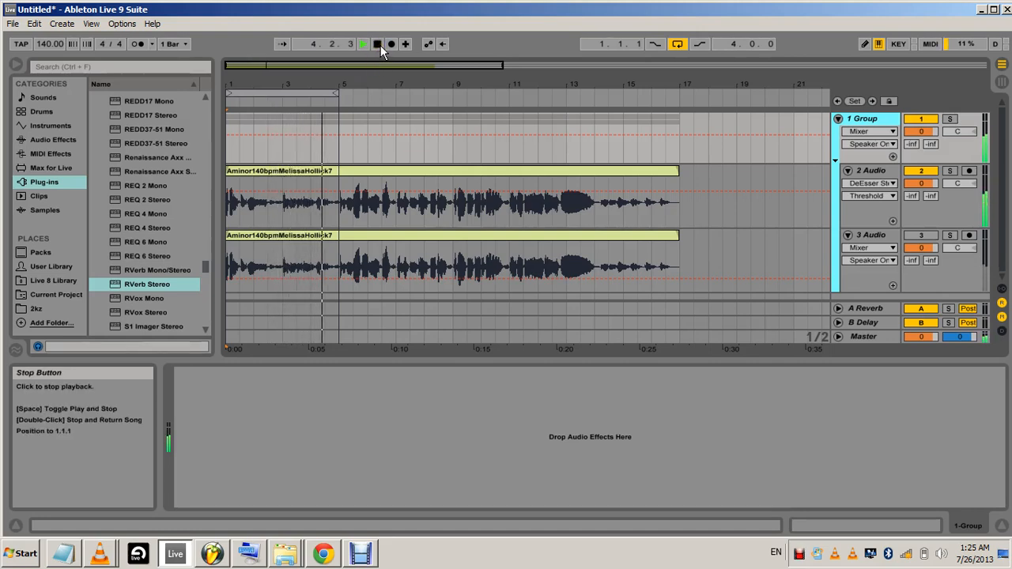
click(381, 45)
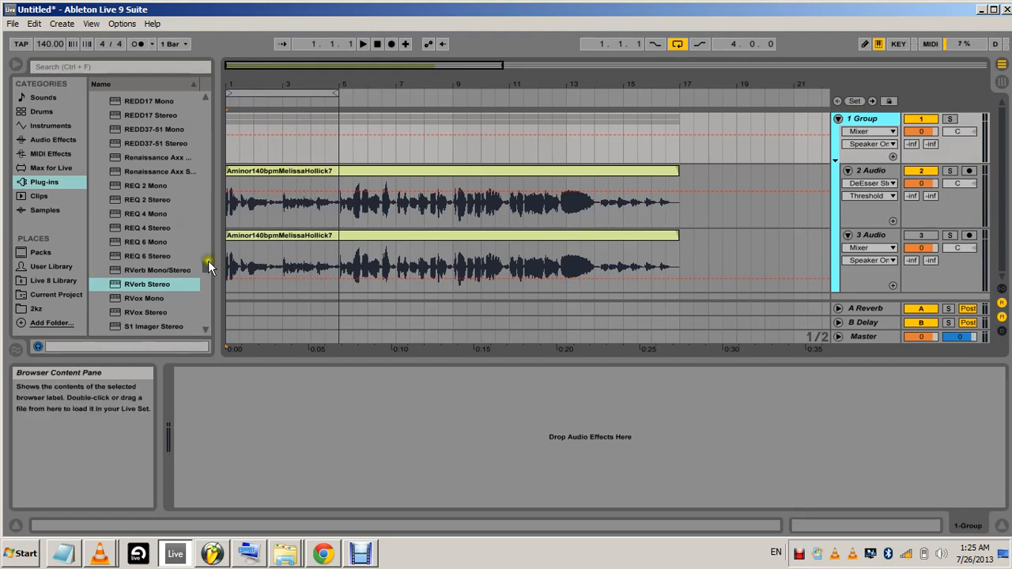
Find CLA-2A Stereo among the plug-ins and load it on the vocal group track
scroll(209, 267, up, 10)
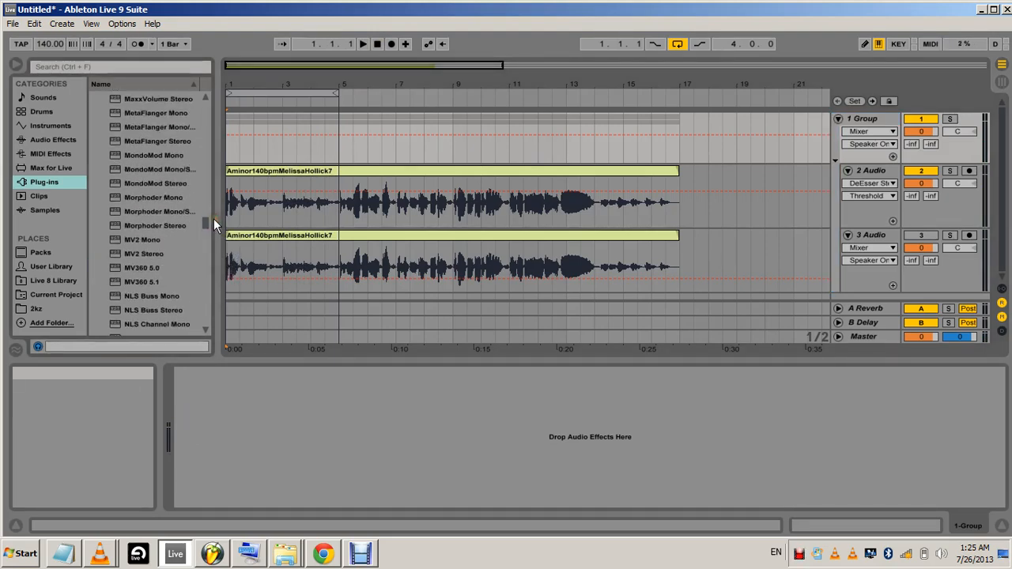
drag(207, 219, 211, 128)
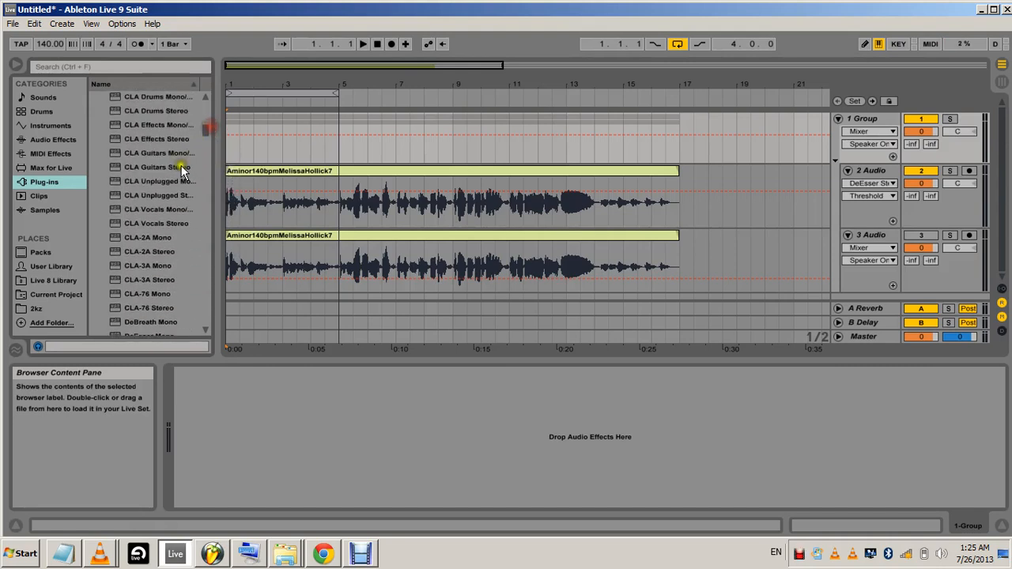
scroll(176, 177, down, 2)
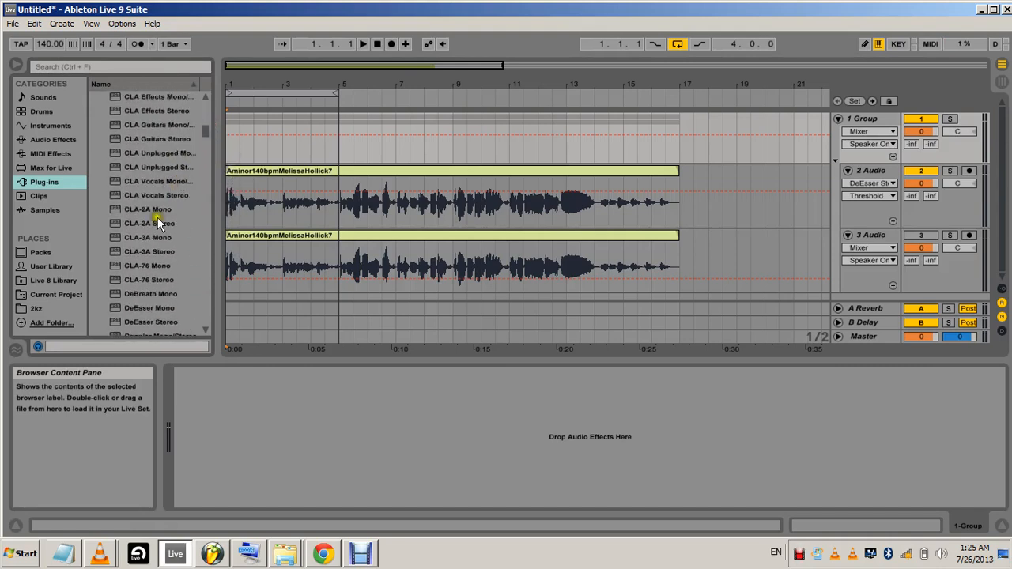
drag(122, 224, 845, 118)
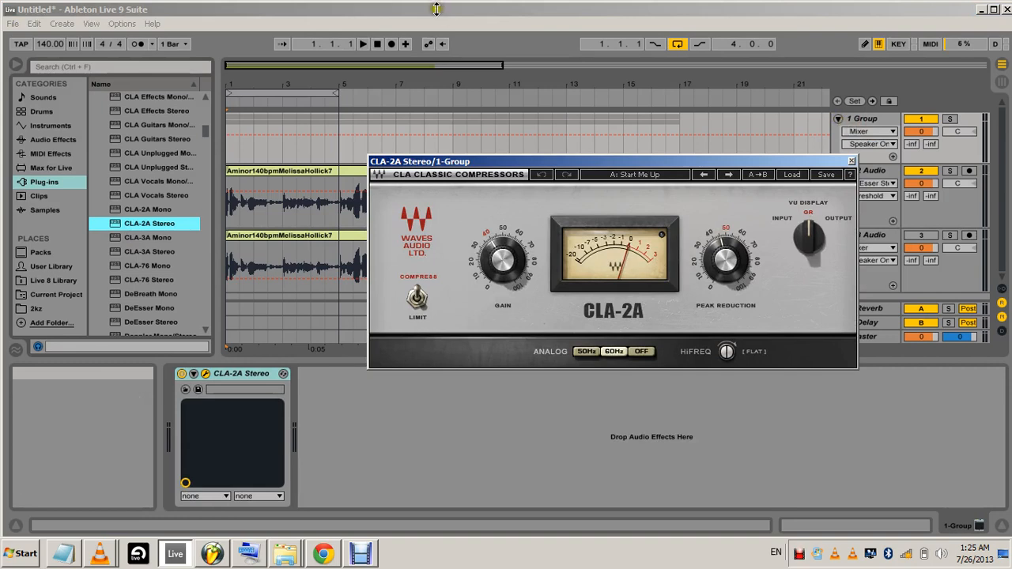
Adjust the CLA-2A Gain slightly while the vocals play, close the plug-in window, and stop playback at the start of the song
click(363, 44)
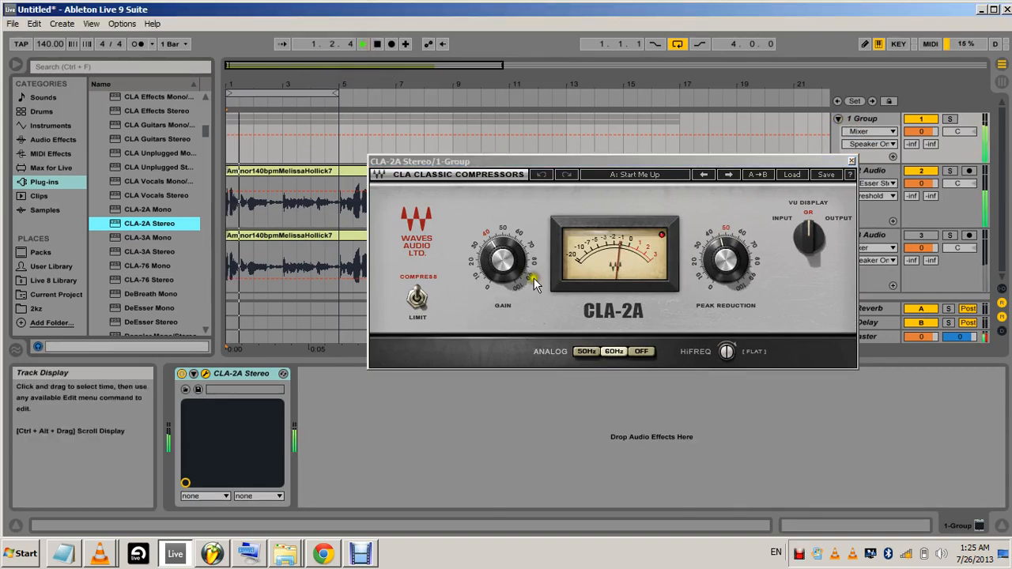
drag(518, 265, 514, 330)
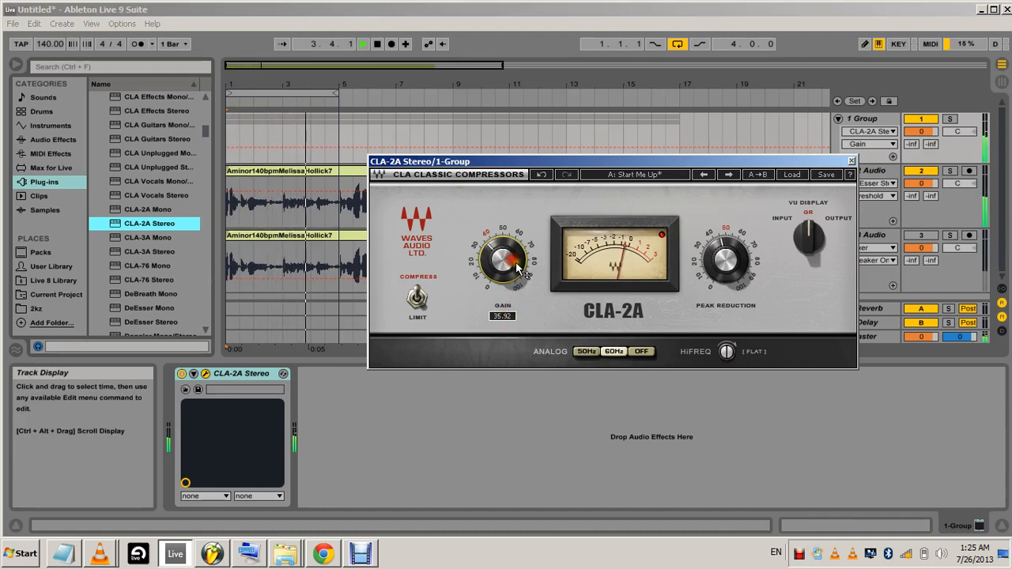
click(852, 162)
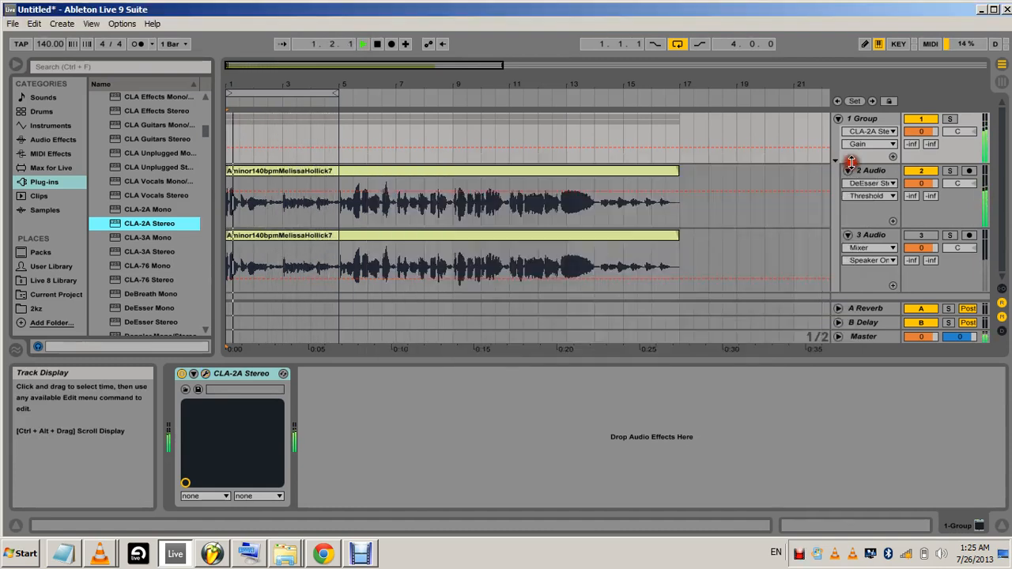
click(377, 44)
click(378, 44)
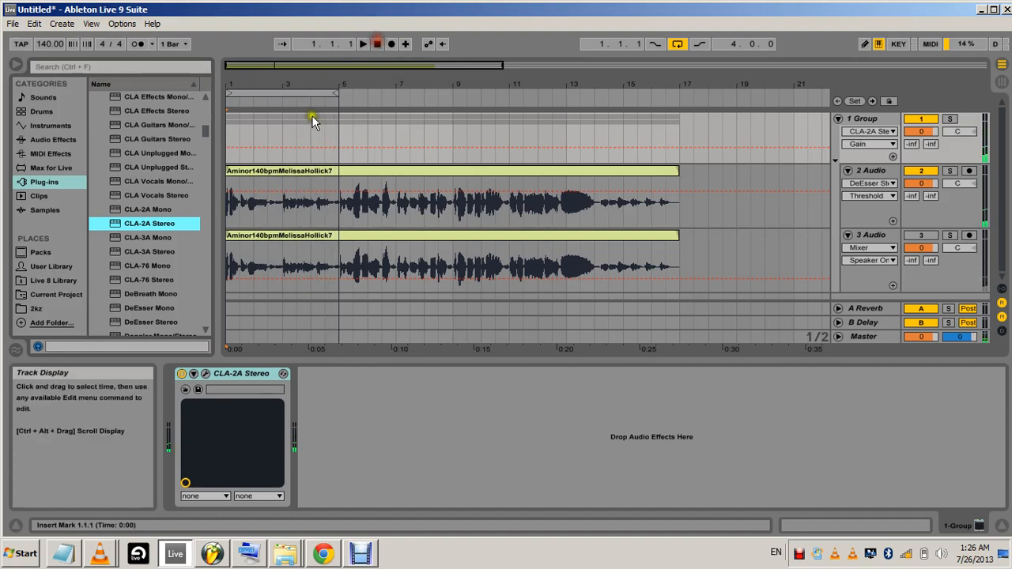
Add the EQ Eight audio effect to the vocal group track, after CLA-2A Stereo
click(54, 141)
scroll(116, 136, up, 3)
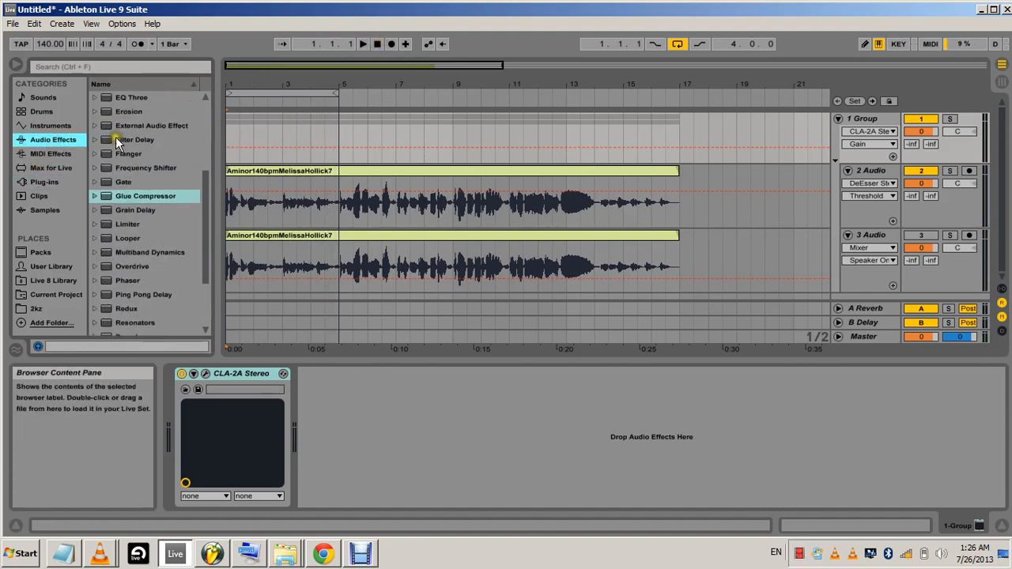
scroll(116, 137, up, 2)
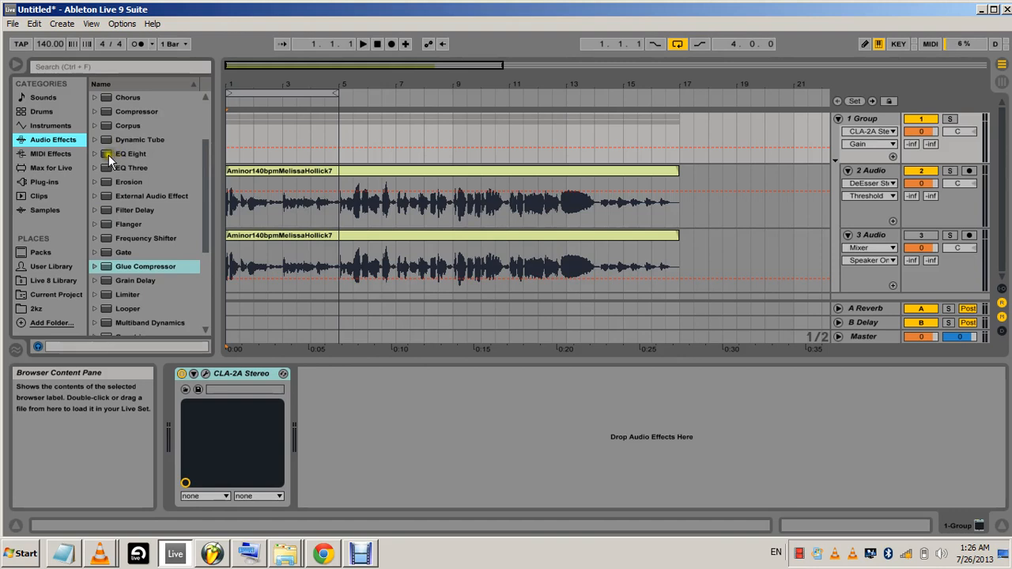
drag(110, 157, 450, 428)
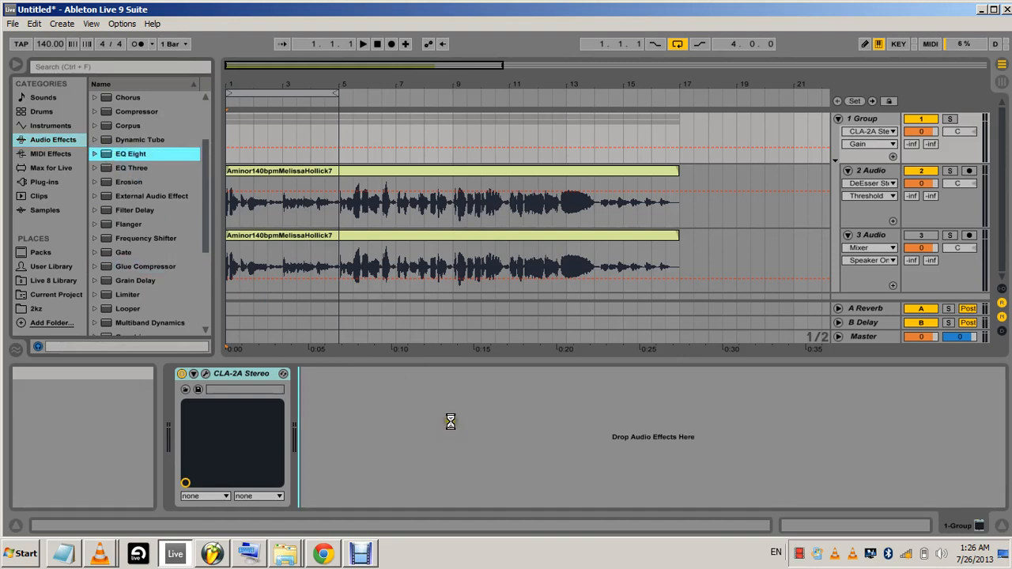
With the vocals playing, make EQ Eight band 3 a low-cut filter with Q 0.89 and raise its frequency to thin out the lows
click(365, 42)
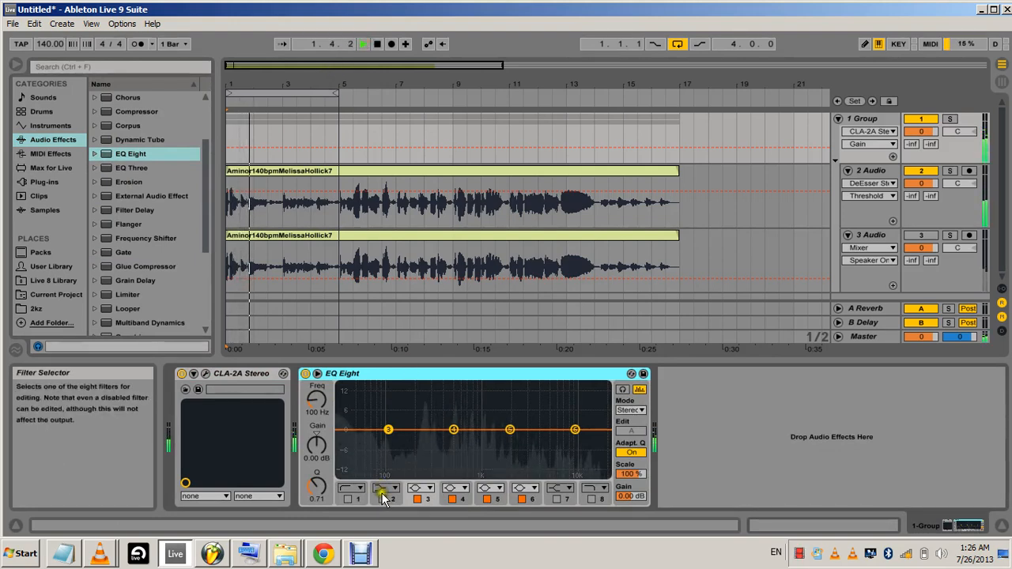
click(421, 488)
click(415, 412)
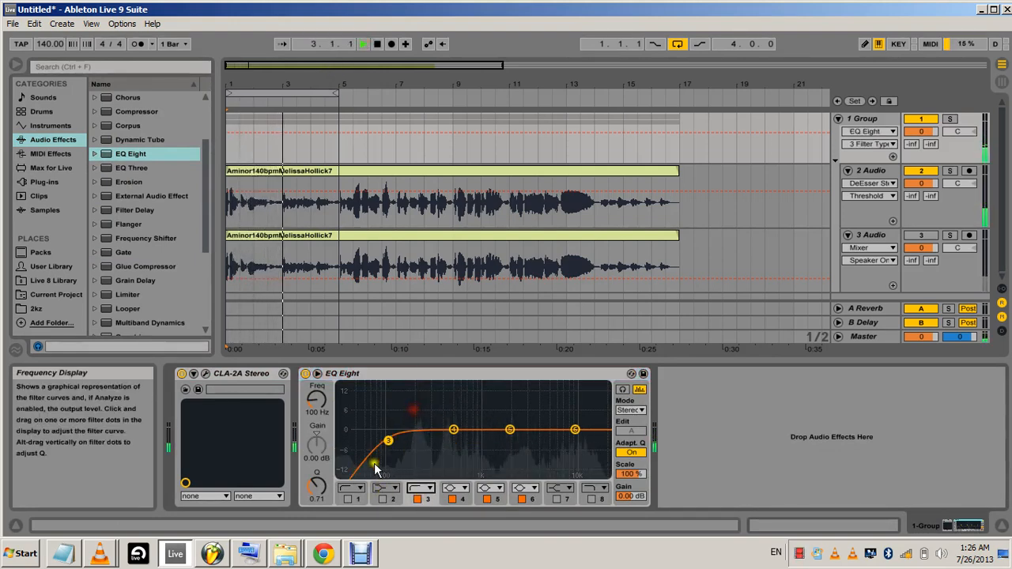
drag(317, 407, 316, 404)
drag(315, 485, 314, 489)
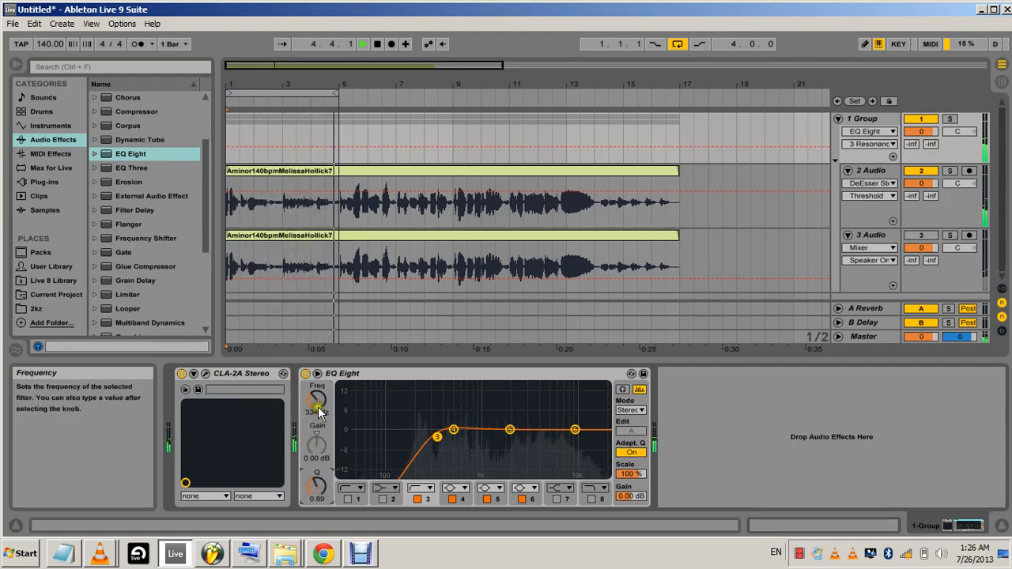
drag(319, 408, 317, 473)
Cut EQ Eight band 5 slightly in the mids, and set band 6 to 8.13 kHz with Q 1.52 and gain 1.90 dB
click(510, 429)
drag(314, 483, 317, 495)
click(575, 429)
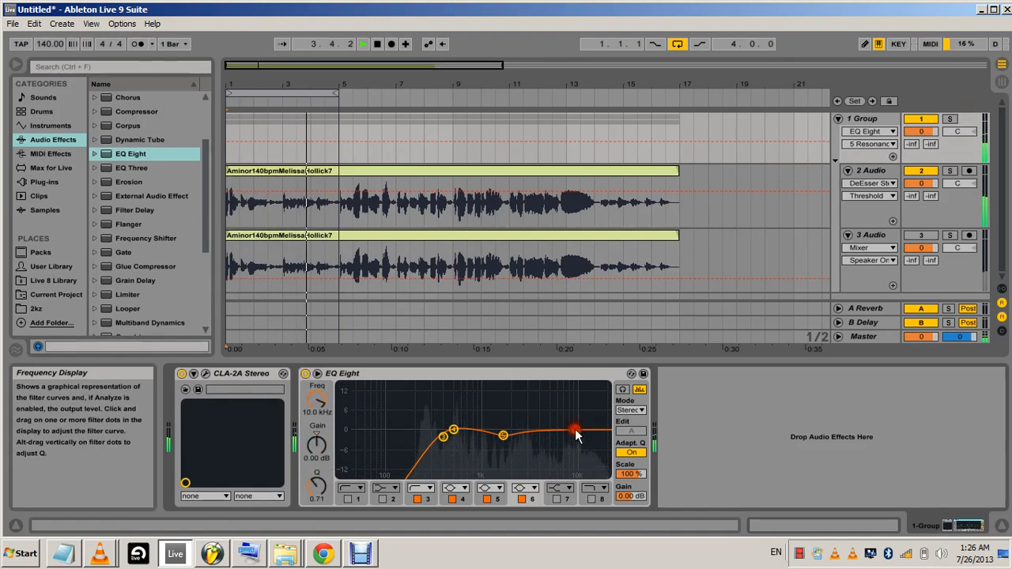
click(323, 405)
drag(323, 405, 320, 401)
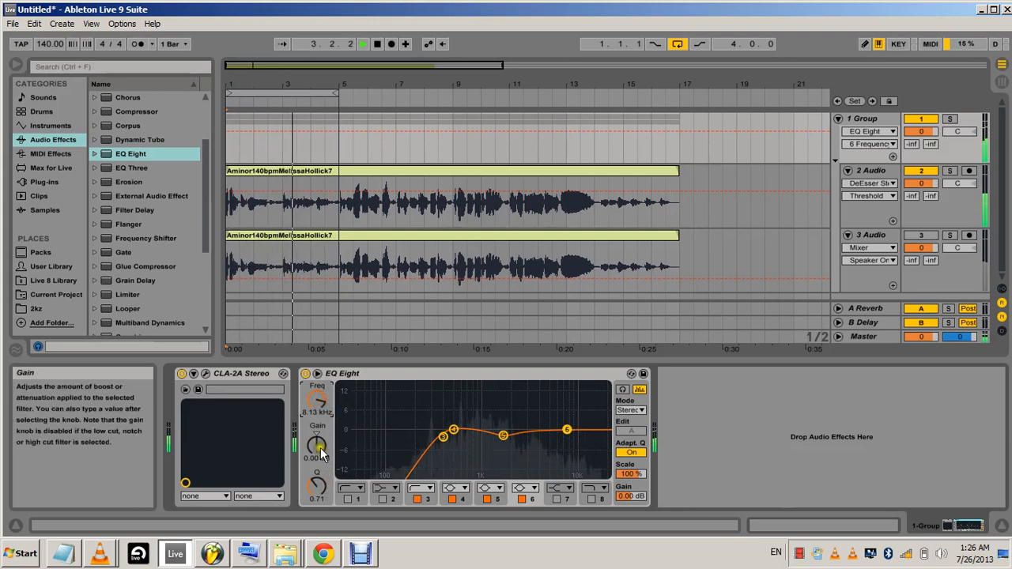
drag(326, 489, 318, 478)
drag(313, 442, 314, 449)
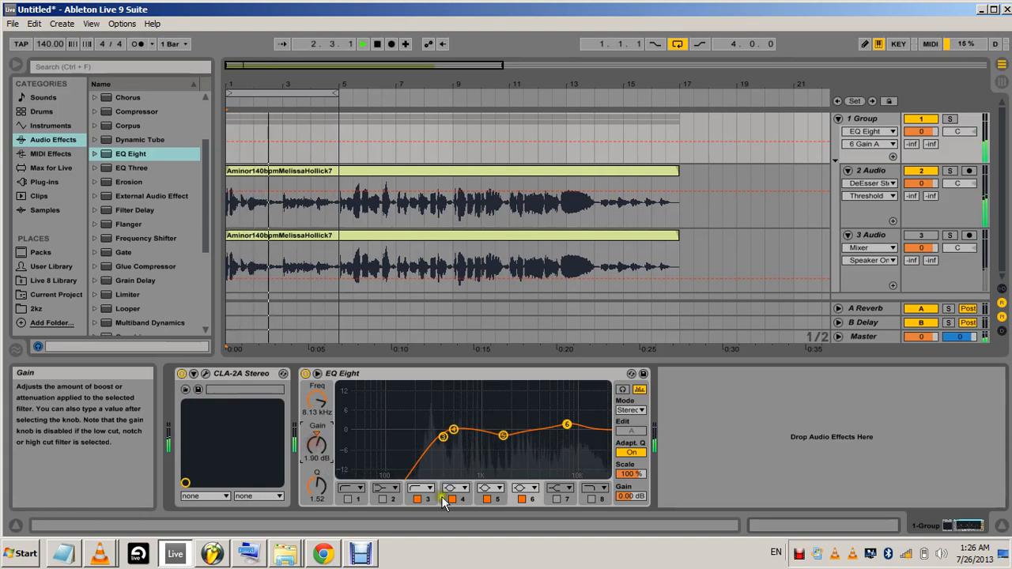
Enable EQ Eight band 7, set its frequency to 15.2 kHz and gain to 1.90 dB, and stop playback
click(556, 499)
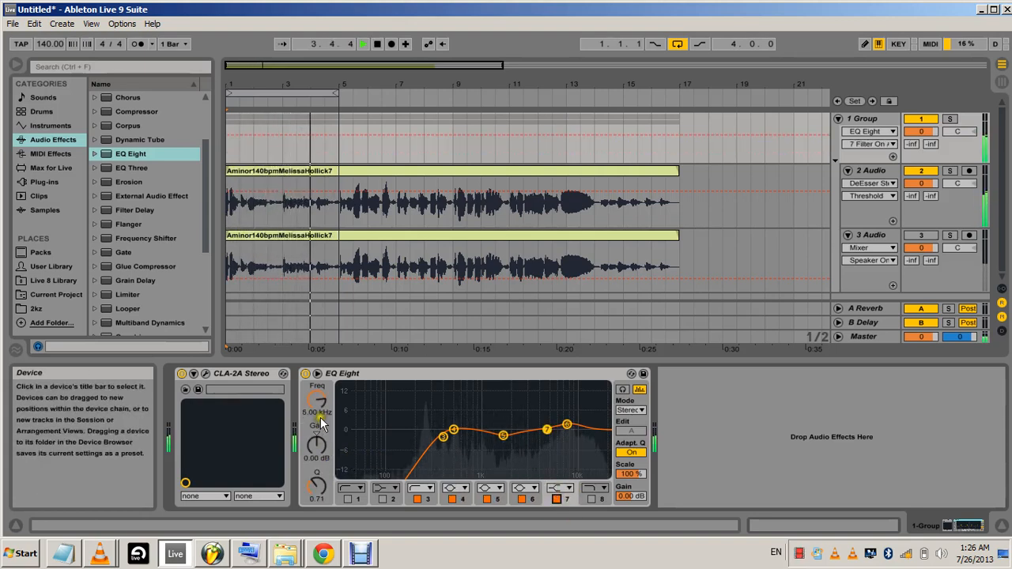
drag(318, 402, 318, 401)
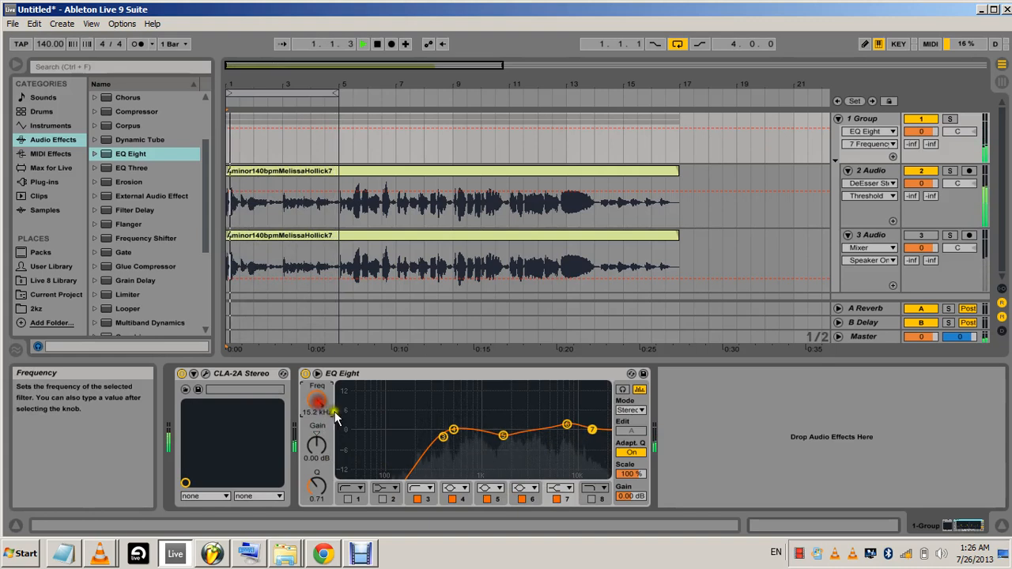
drag(318, 447, 322, 453)
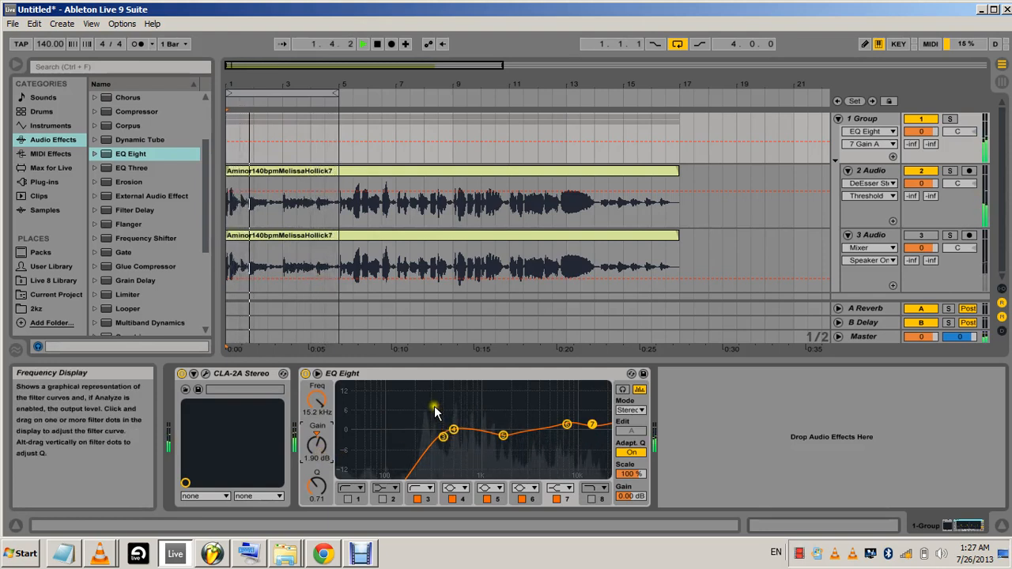
click(378, 44)
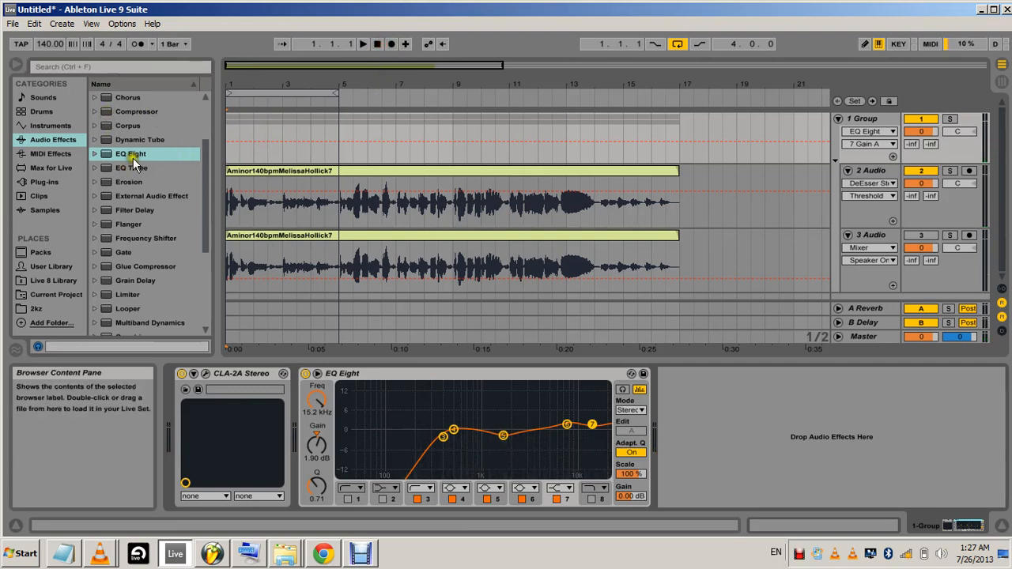
Add a Glue Compressor to the vocal group track, after EQ Eight
drag(207, 173, 203, 247)
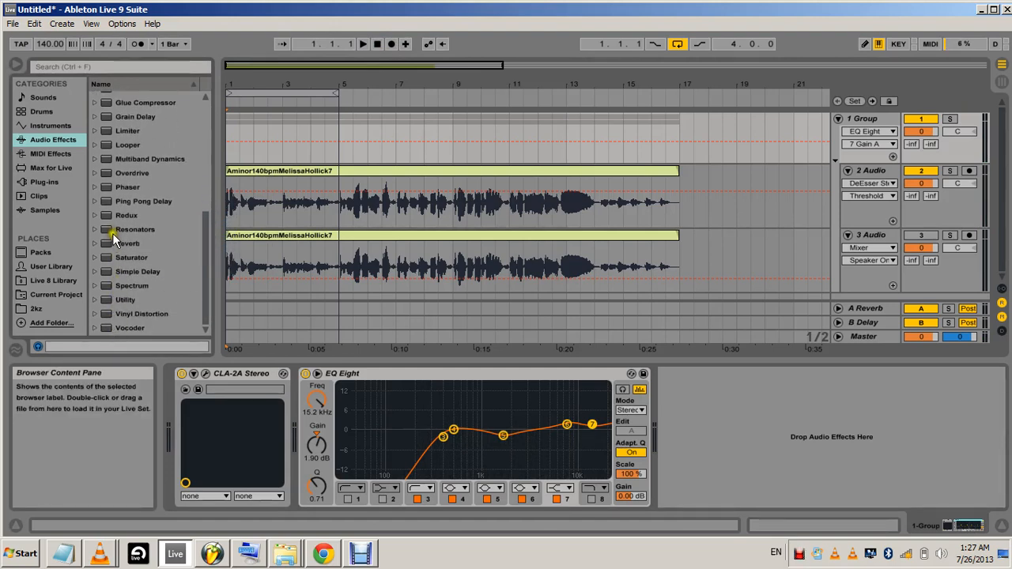
scroll(127, 209, up, 2)
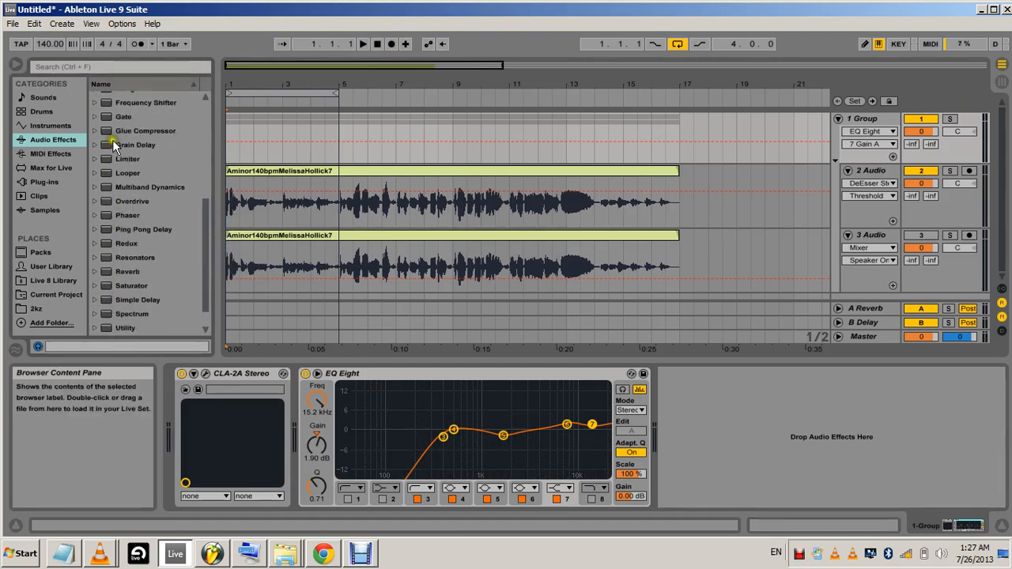
drag(109, 131, 732, 453)
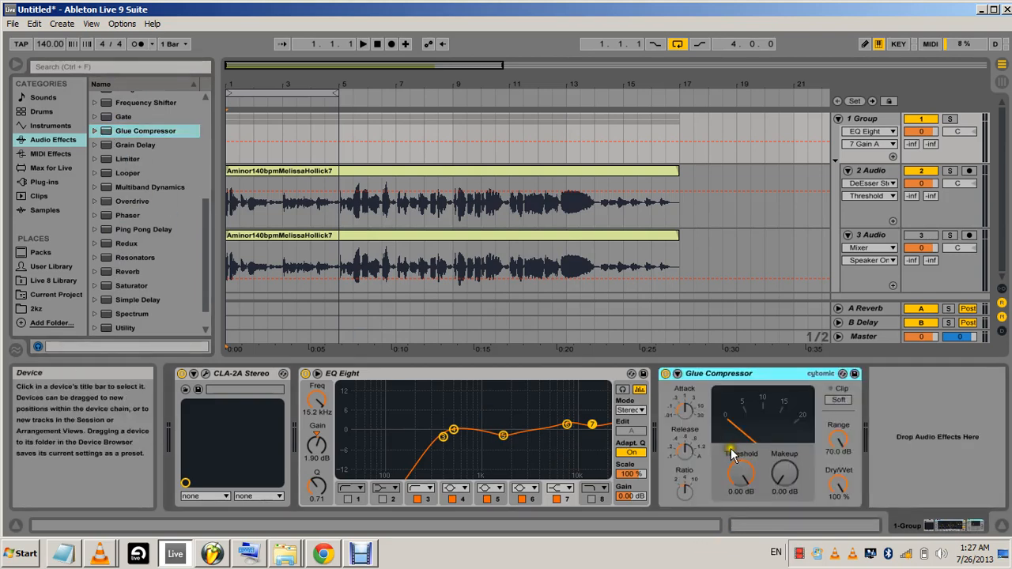
Set the group's Glue Compressor Threshold to -8.57 dB and Makeup to 2.06 dB while the vocals play, then stop playback
click(361, 44)
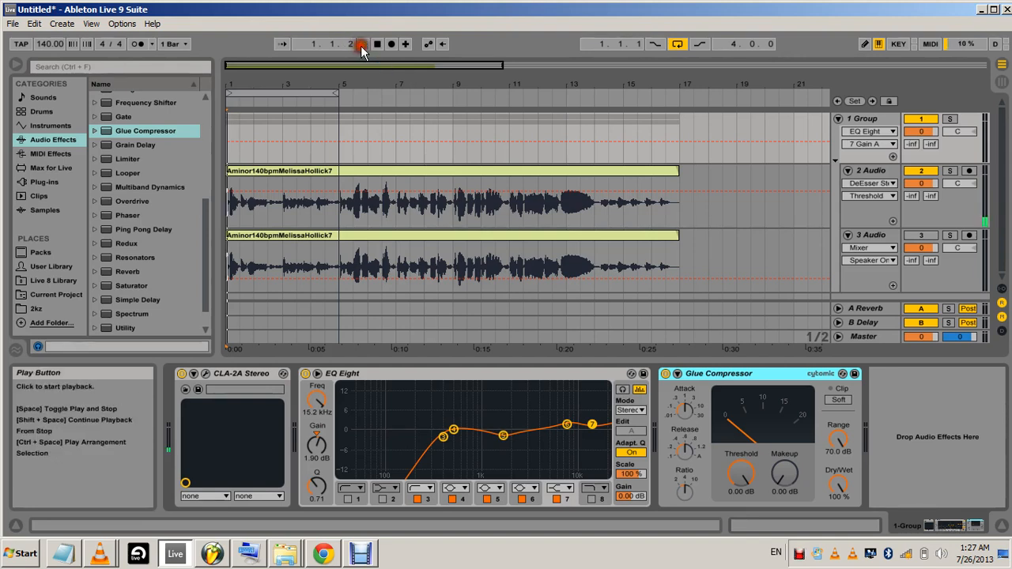
drag(736, 480, 736, 480)
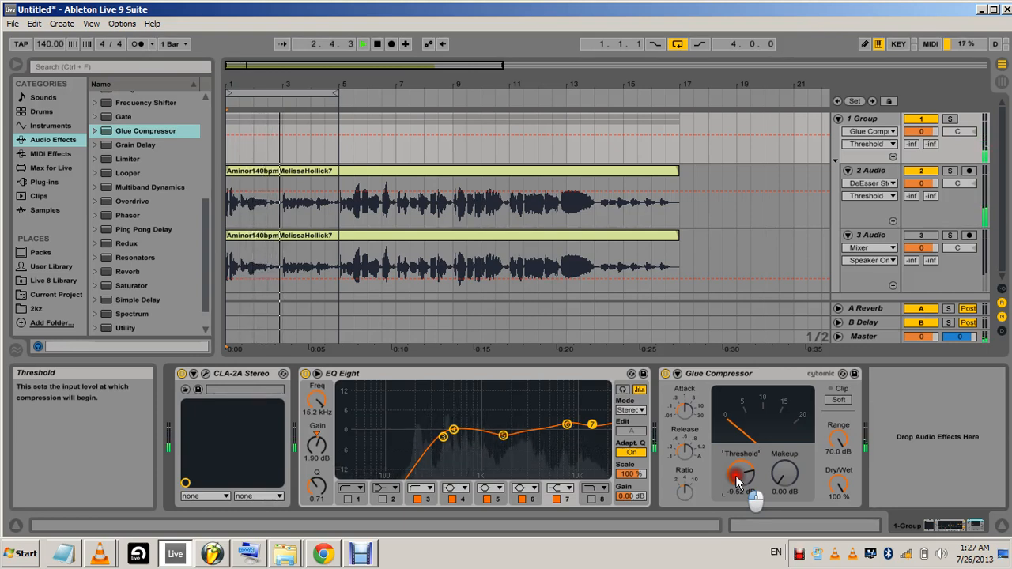
drag(735, 475, 771, 495)
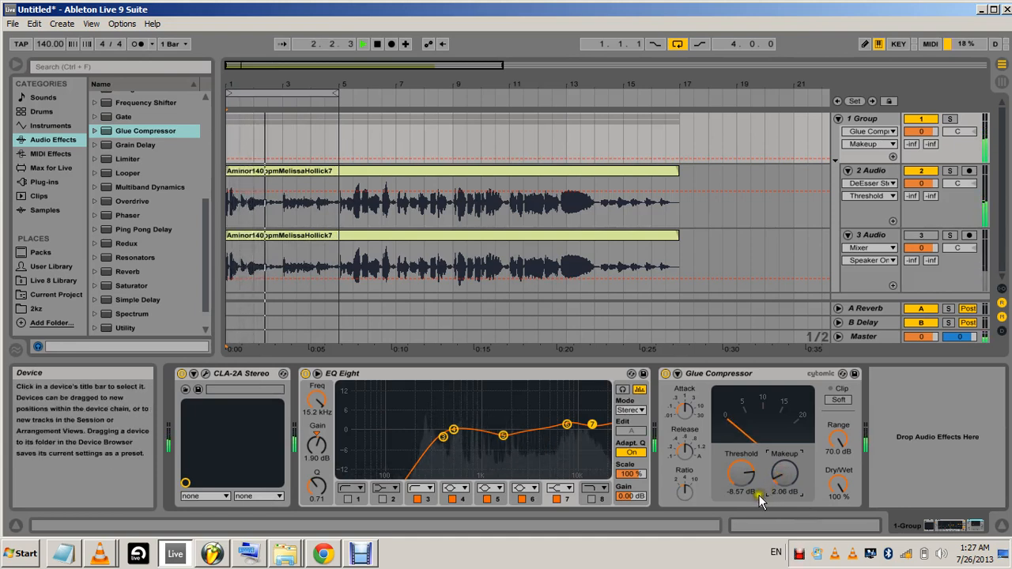
click(378, 45)
click(378, 45)
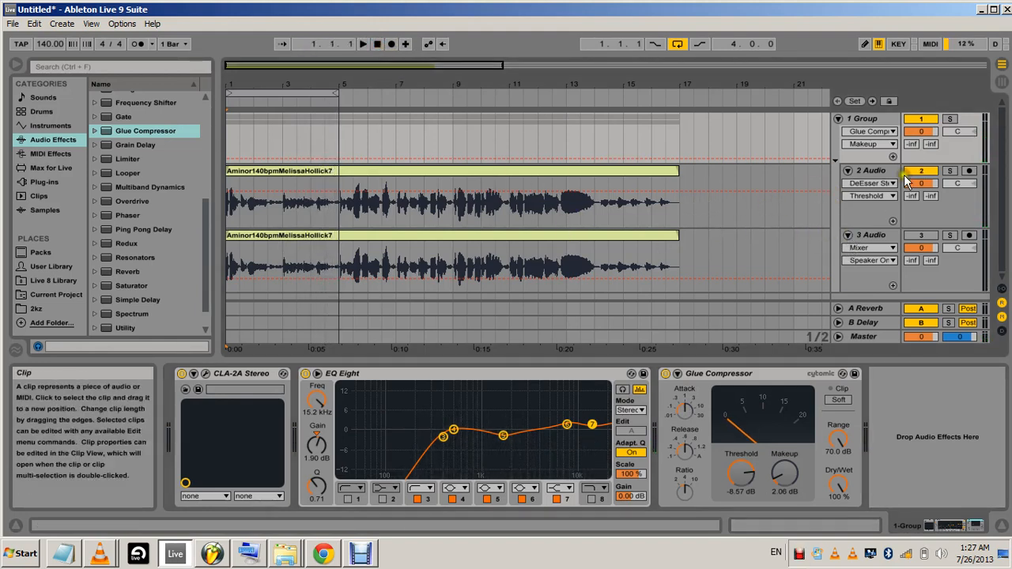
Fold the two vocal tracks inside the group and insert a new audio track below them
click(847, 235)
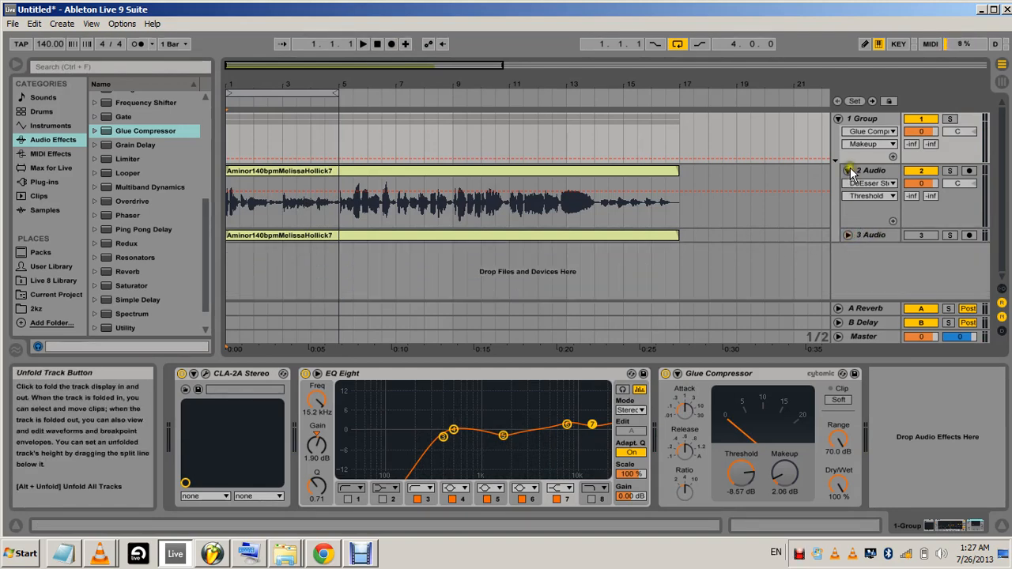
click(847, 171)
right_click(848, 218)
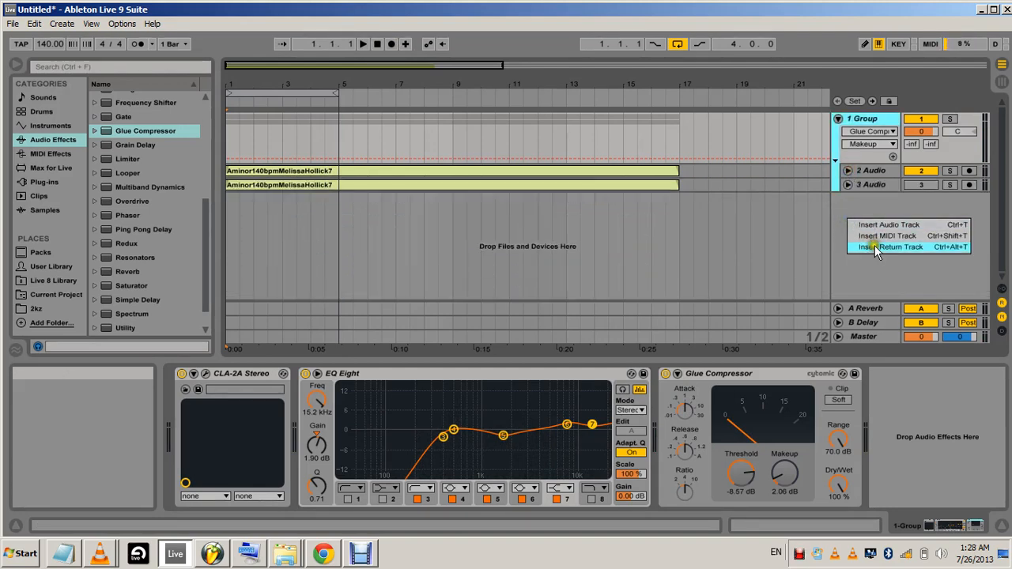
click(878, 224)
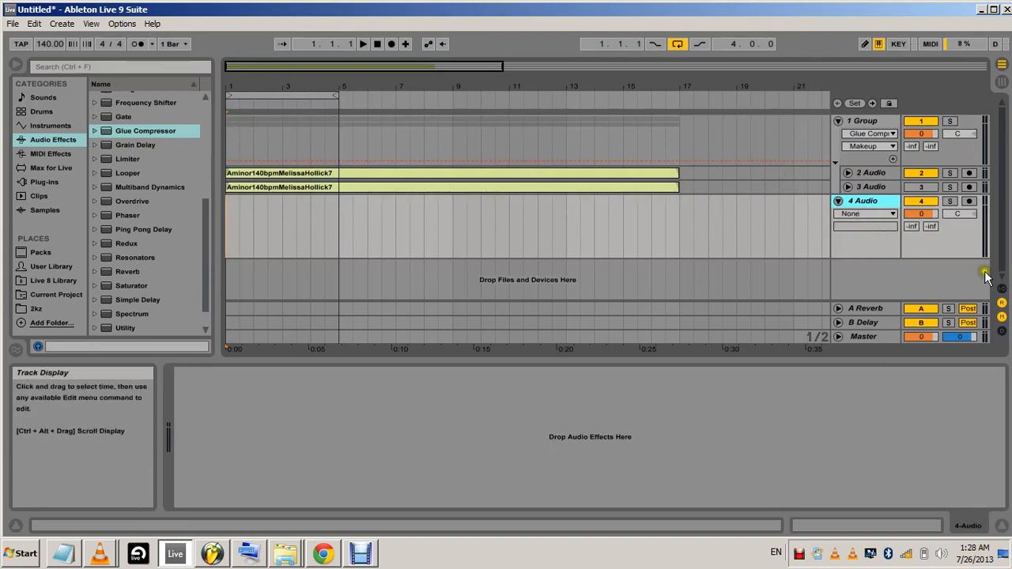
Arm the 4 Audio track for recording, show the In/Out section, and set the track's audio input to 1-Group
click(969, 201)
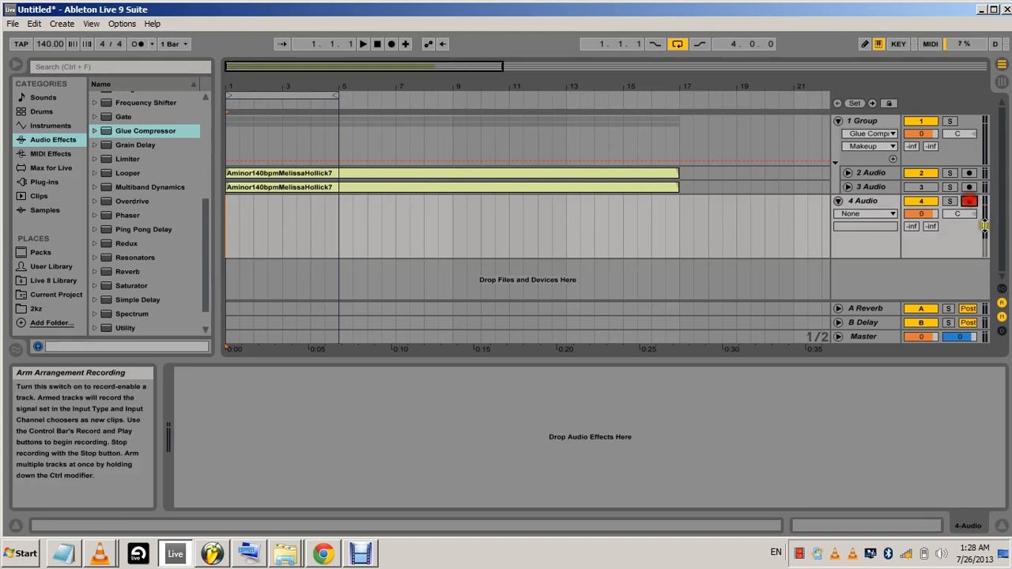
click(1001, 291)
click(890, 201)
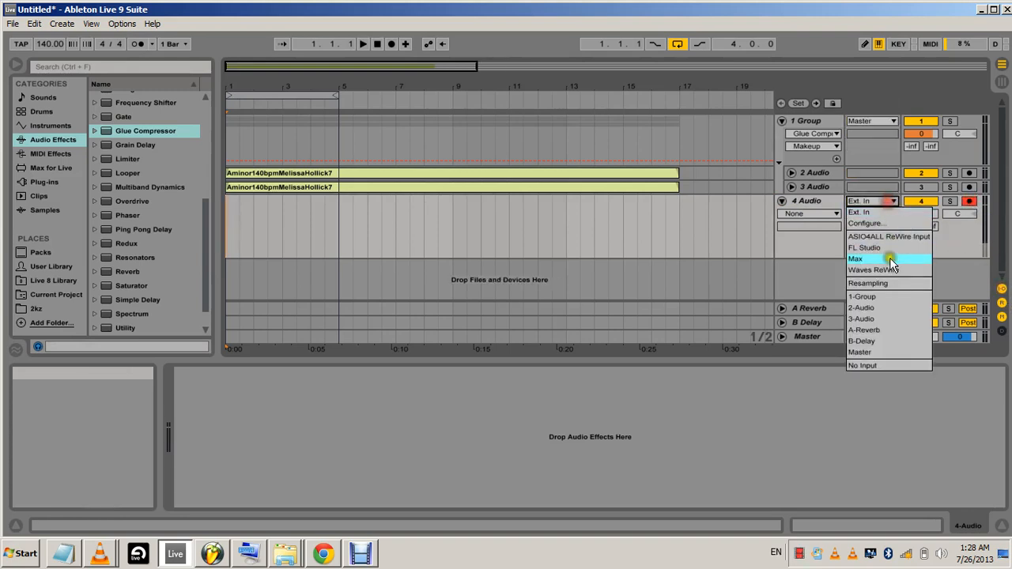
click(884, 300)
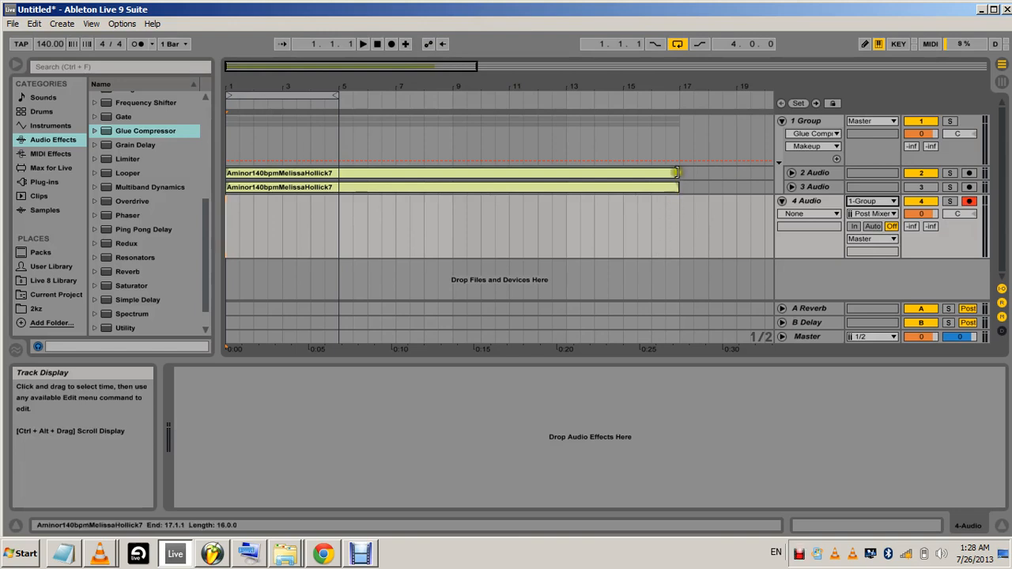
Shorten the vocal clips on 2 Audio and 3 Audio so that both end at bar 5
click(671, 172)
drag(676, 173, 342, 173)
drag(676, 187, 326, 187)
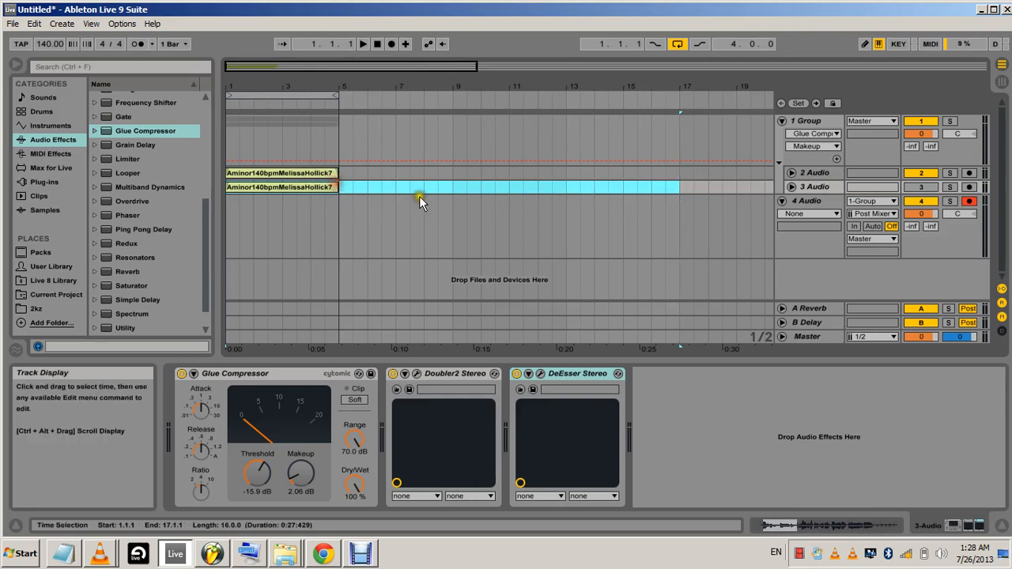
Record the group's output onto the 4 Audio track from bar 1 to bar 5, and return to the start
click(230, 207)
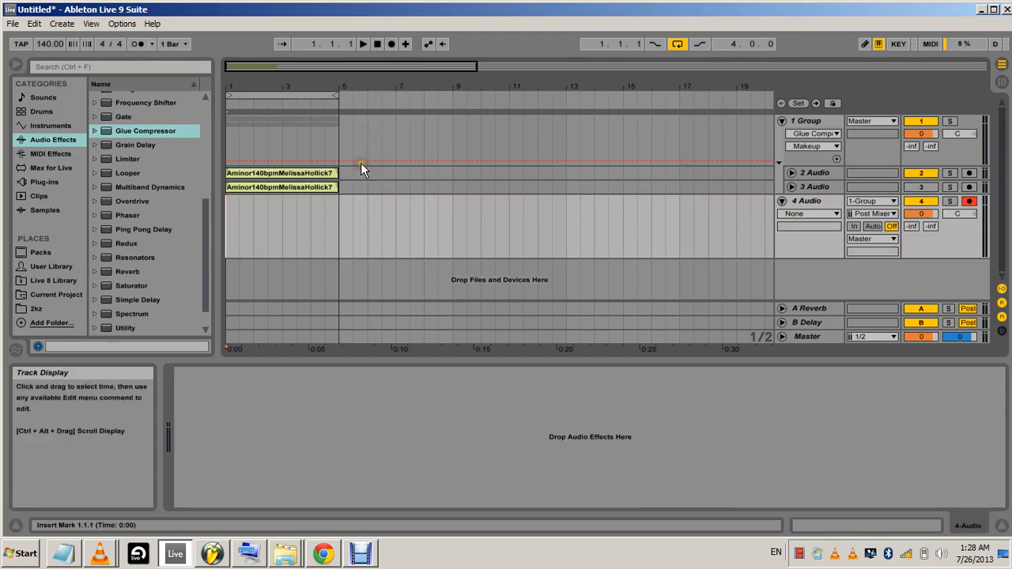
click(390, 45)
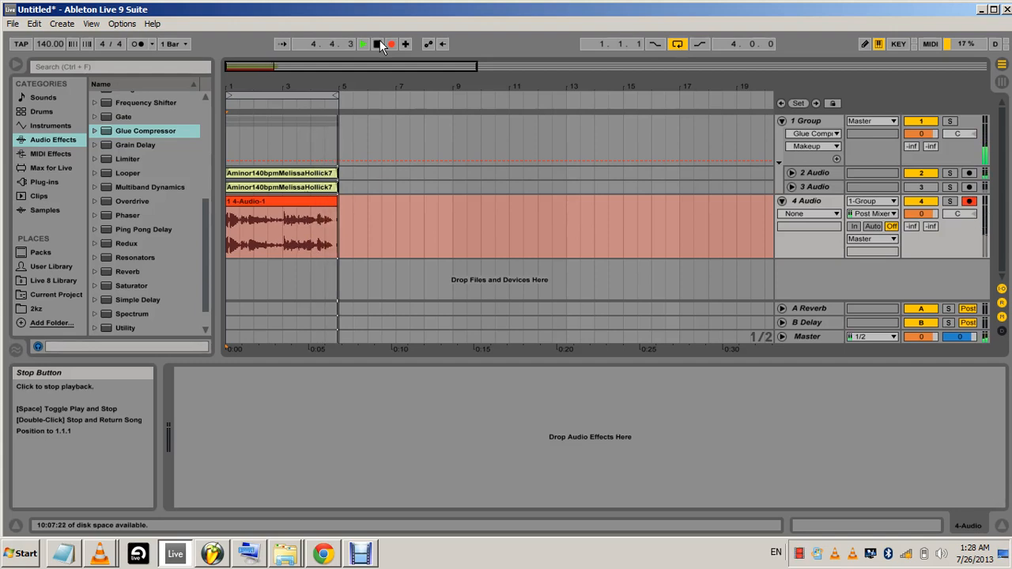
double_click(379, 45)
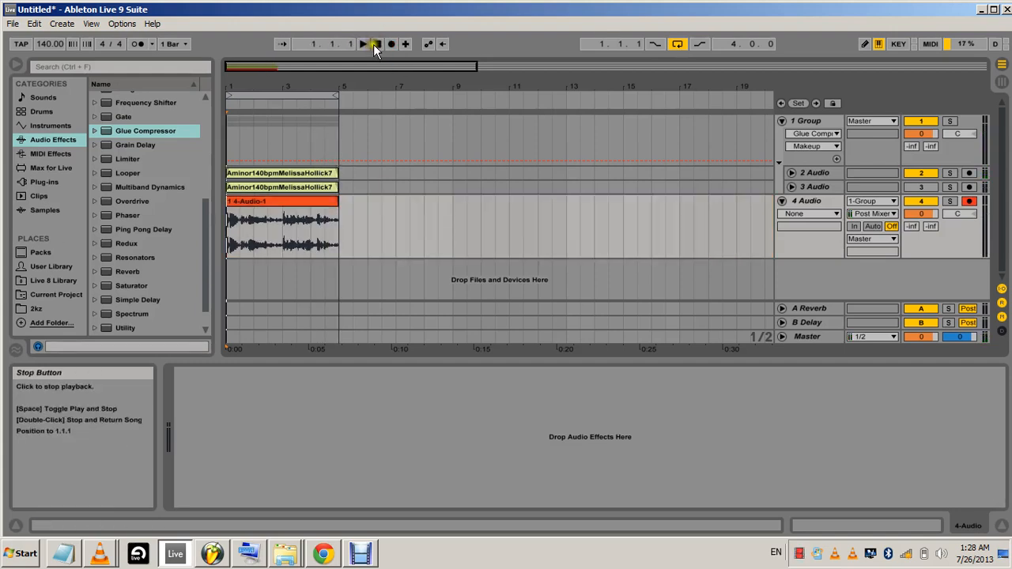
Unfold the 3 Audio track to compare its vocal waveform with the clip recorded on 4 Audio
click(782, 201)
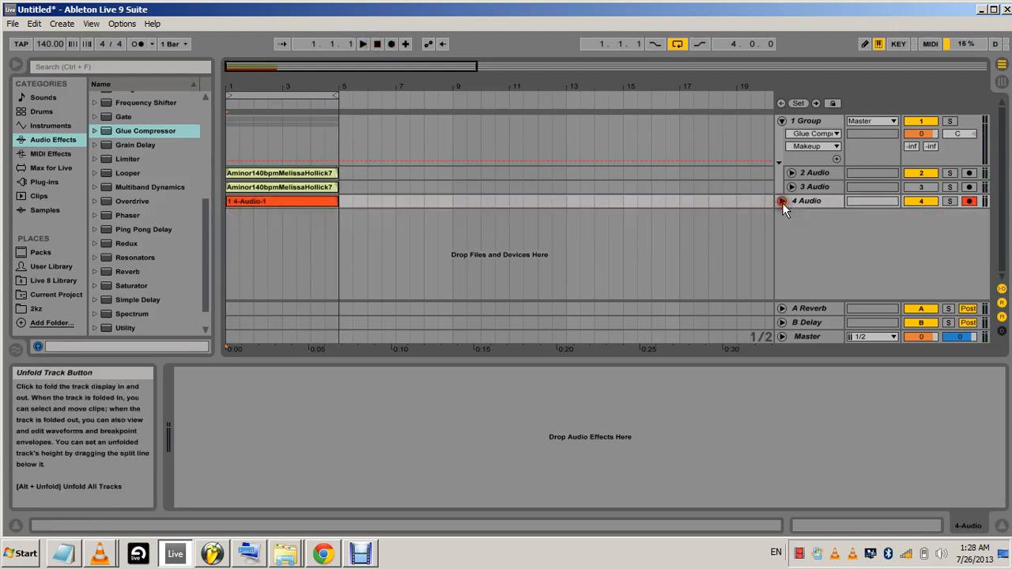
click(782, 201)
click(791, 187)
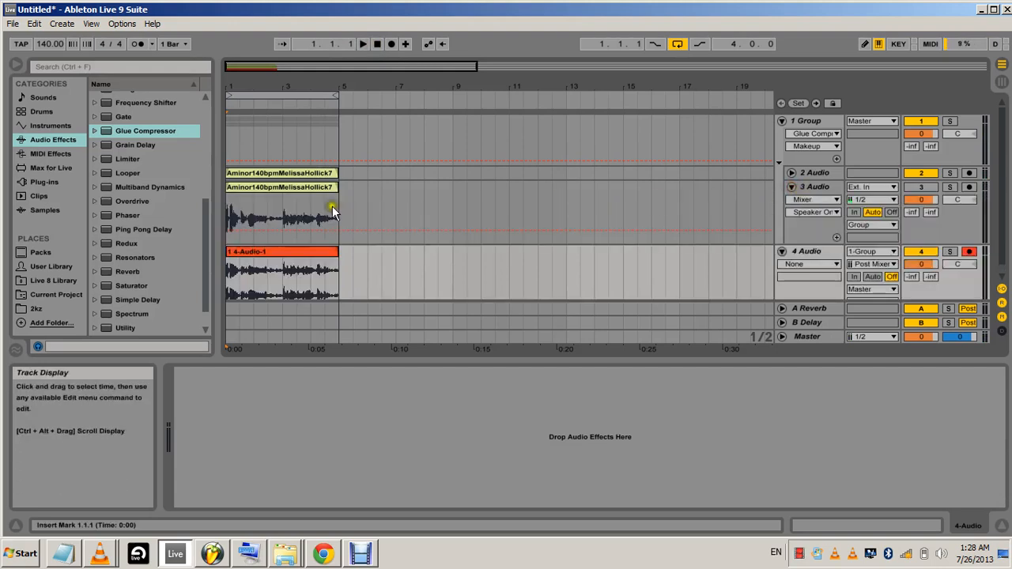
scroll(376, 222, down, 1)
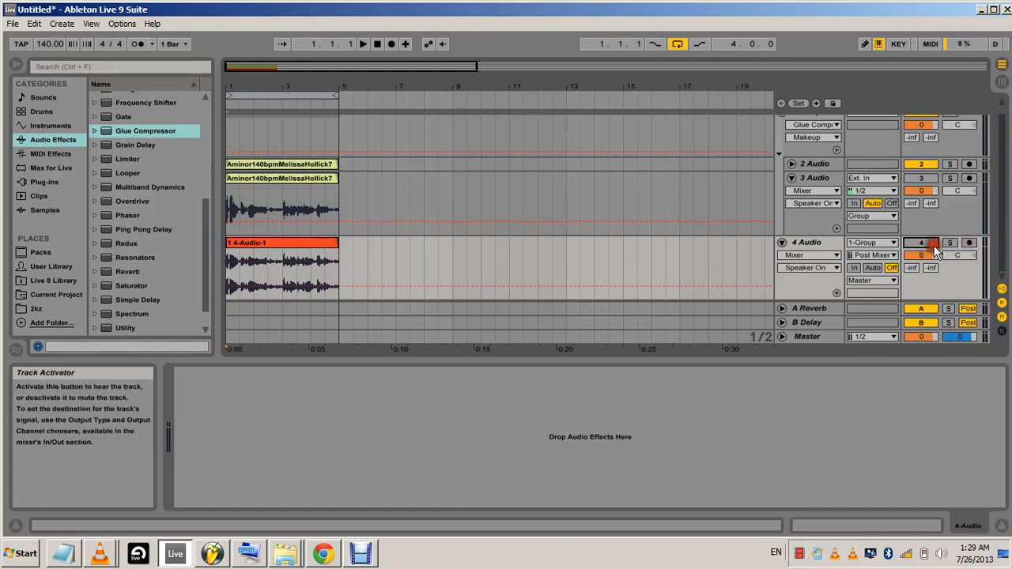
Switch to Session View, play the vocal group, and enlarge the mixer to show the numeric track volumes
click(1001, 65)
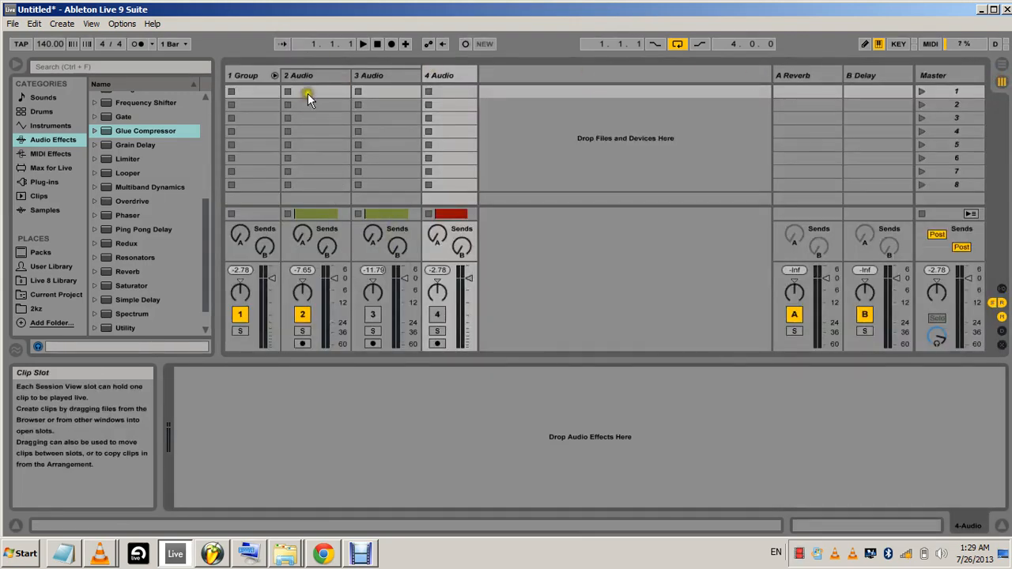
click(261, 75)
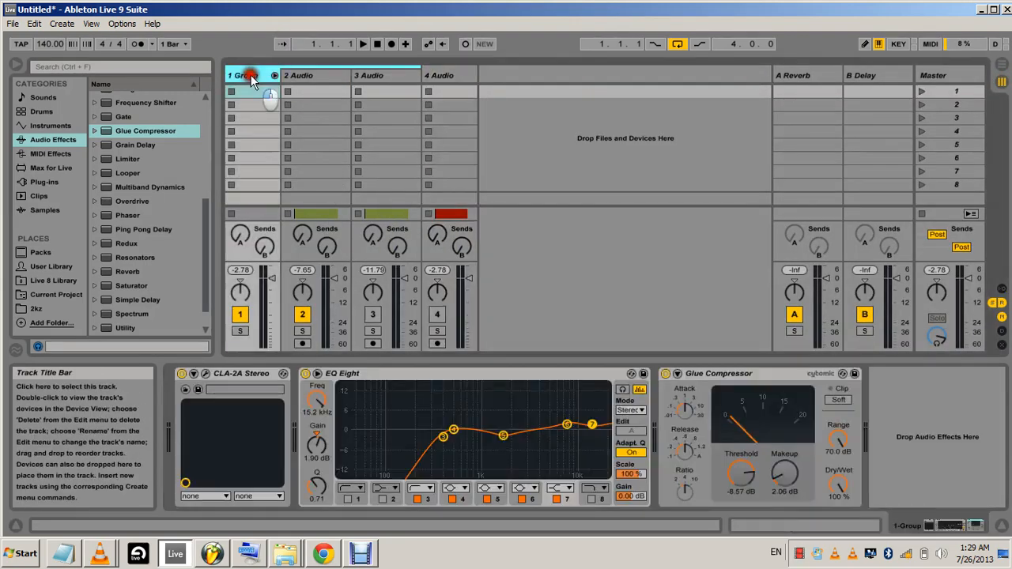
click(363, 45)
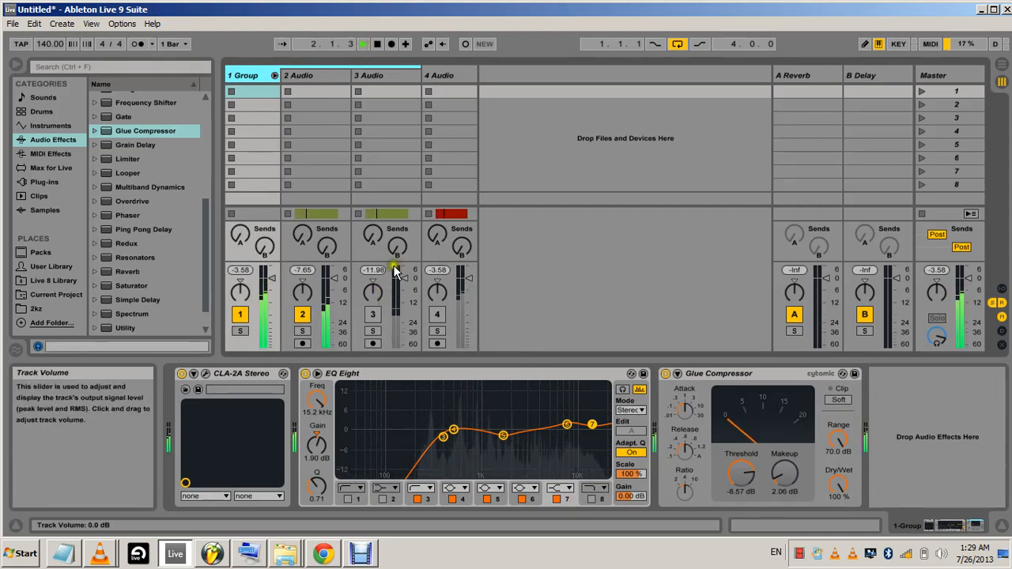
click(348, 261)
drag(348, 261, 349, 235)
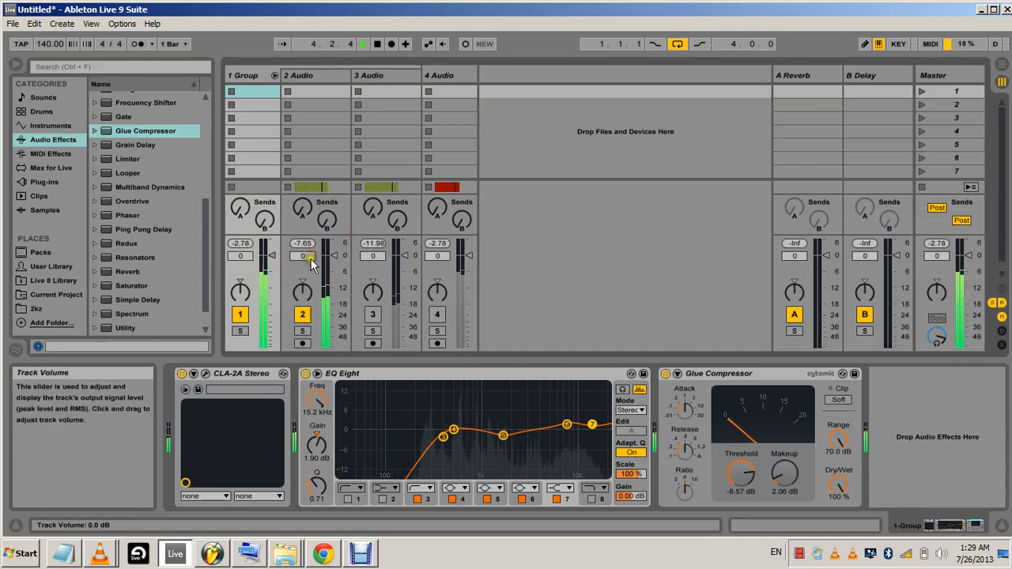
Activate 3 Audio, set its volume to -2.4 dB and the 2 Audio volume to -0.7 dB, and stop playback
click(378, 315)
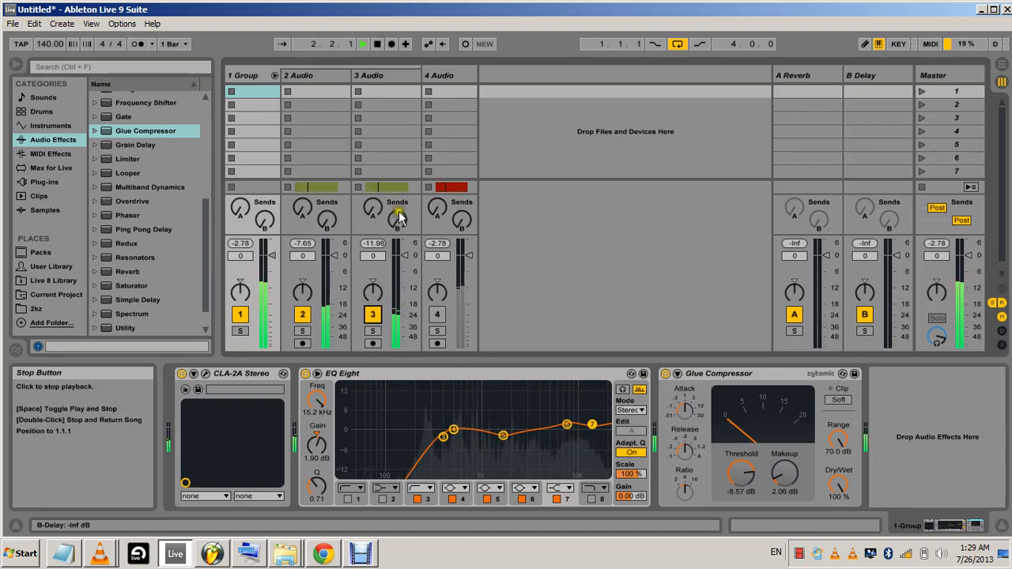
drag(376, 259, 378, 259)
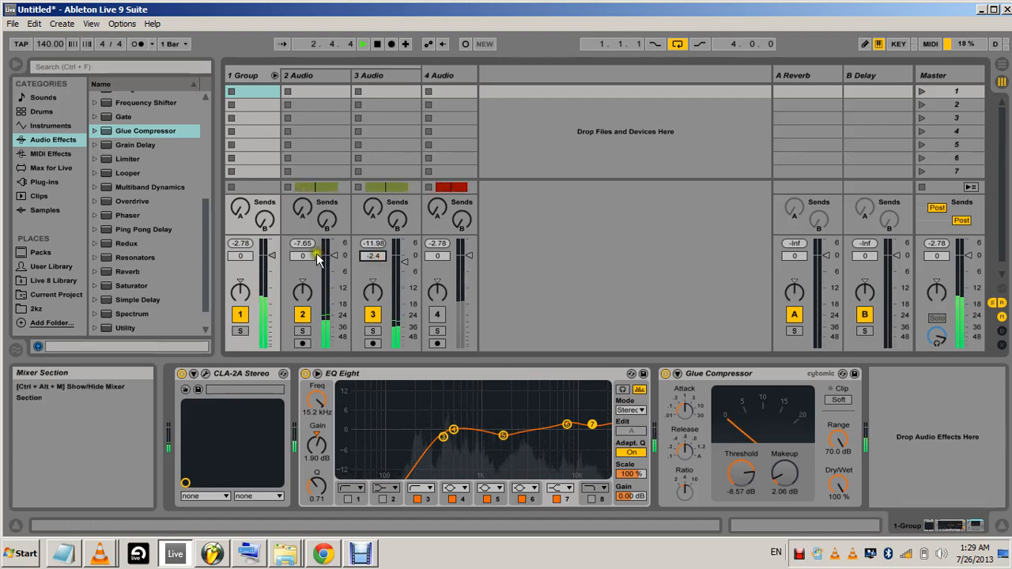
drag(313, 255, 312, 259)
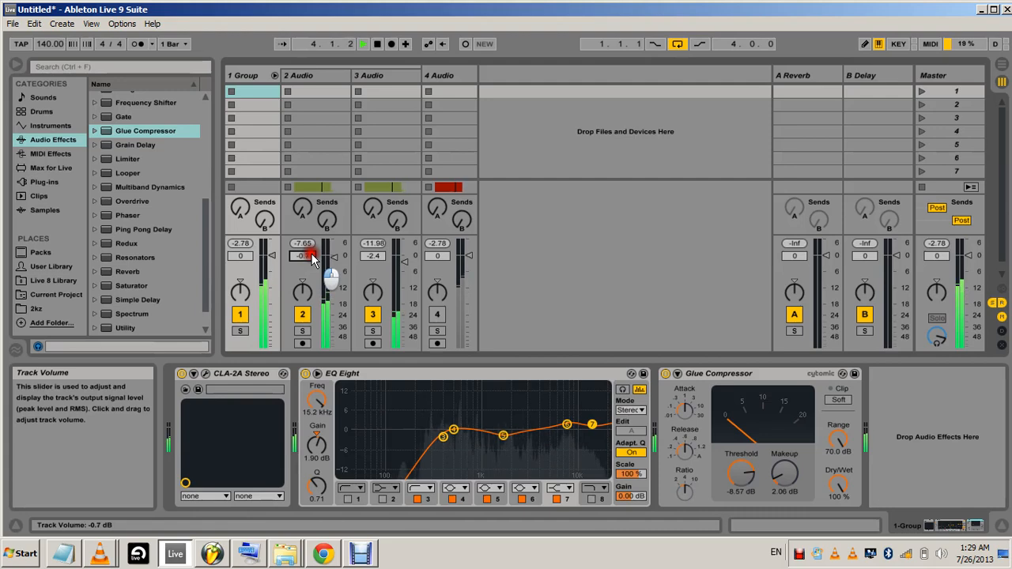
click(385, 44)
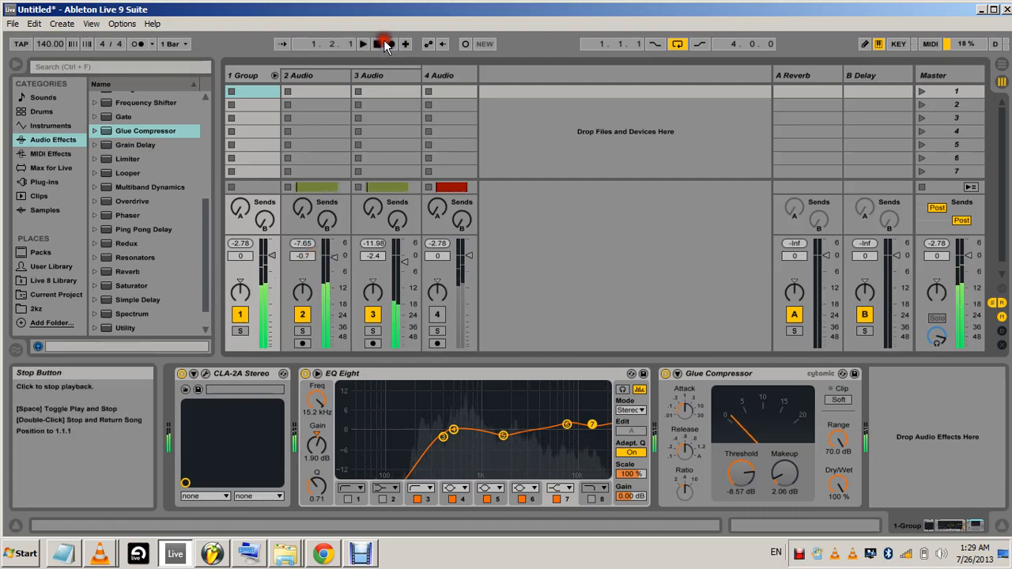
Return to Arrangement View and remove the recorded clip from the 4 Audio track
click(1001, 65)
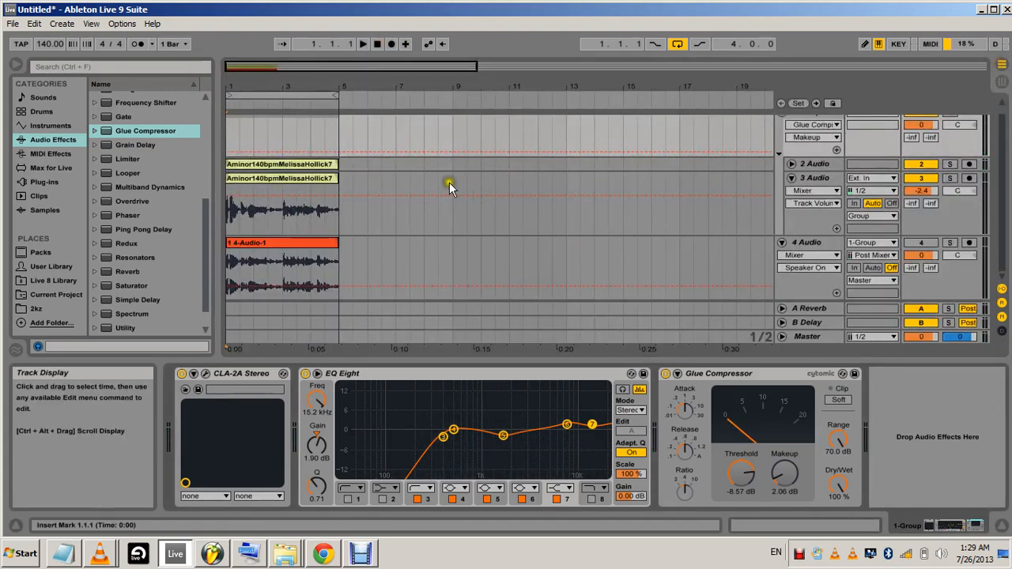
right_click(289, 241)
click(327, 266)
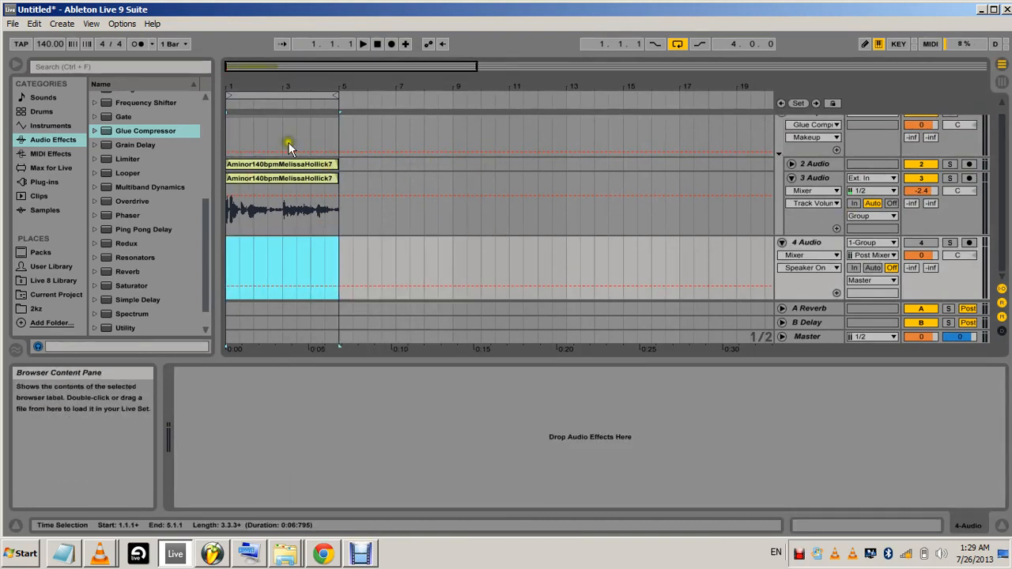
Activate and arm 4 Audio, re-record the group's rebalanced output from bar 1 to bar 5, and disarm the track
click(922, 242)
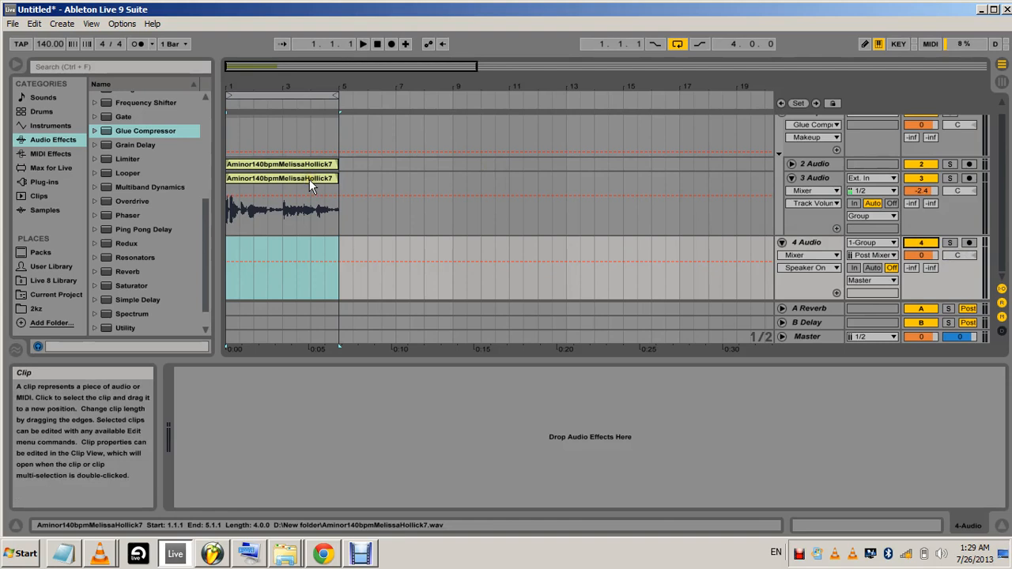
click(971, 245)
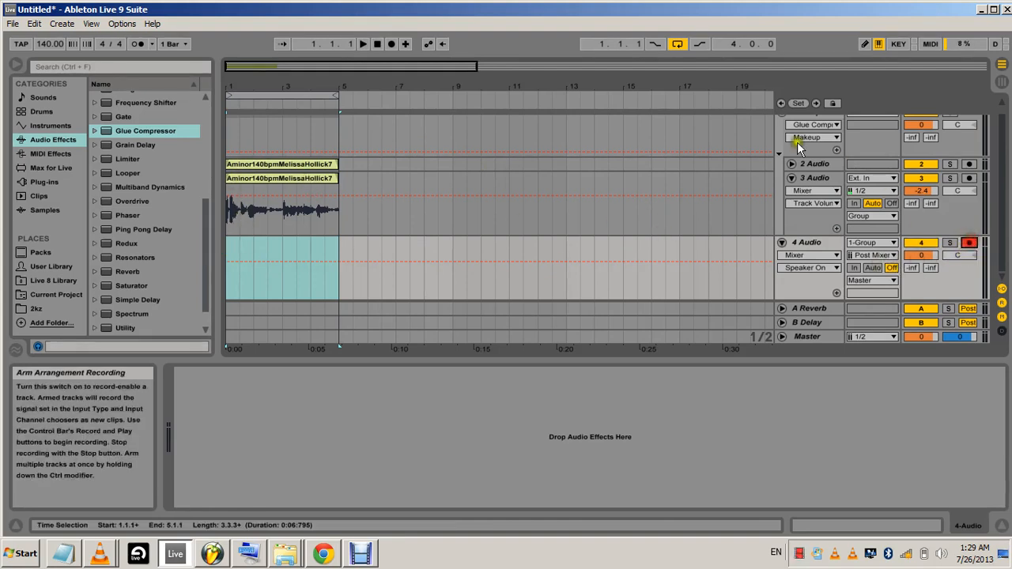
click(393, 43)
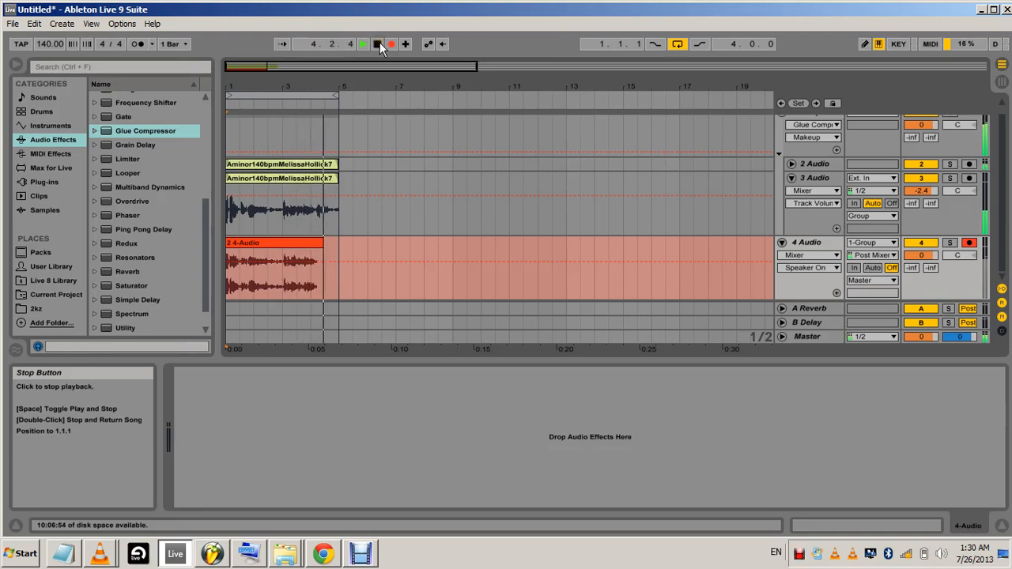
click(380, 45)
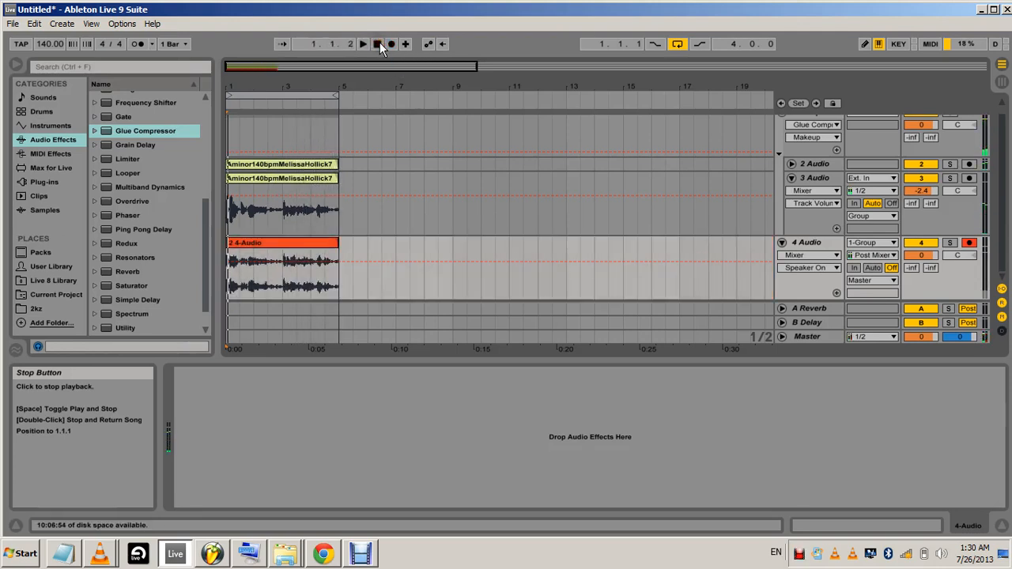
click(380, 45)
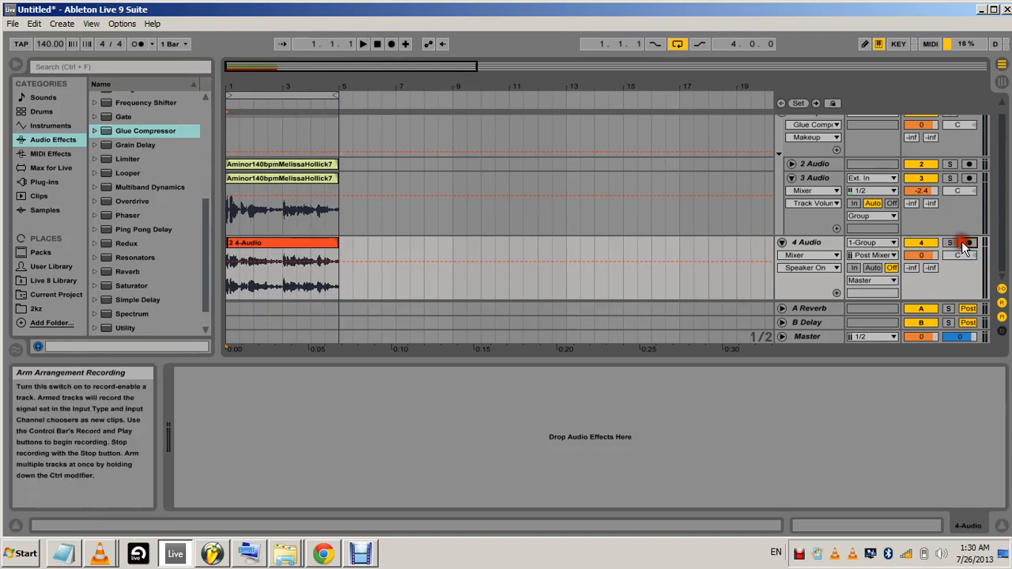
click(964, 243)
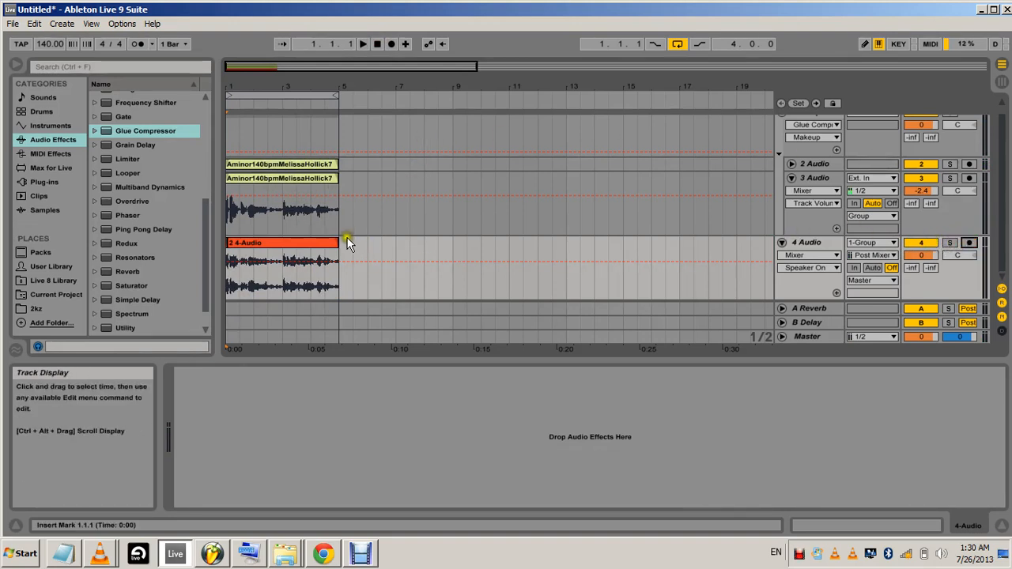
Compare the original vocal clip on 3 Audio with the newly recorded clip on 4 Audio
click(278, 180)
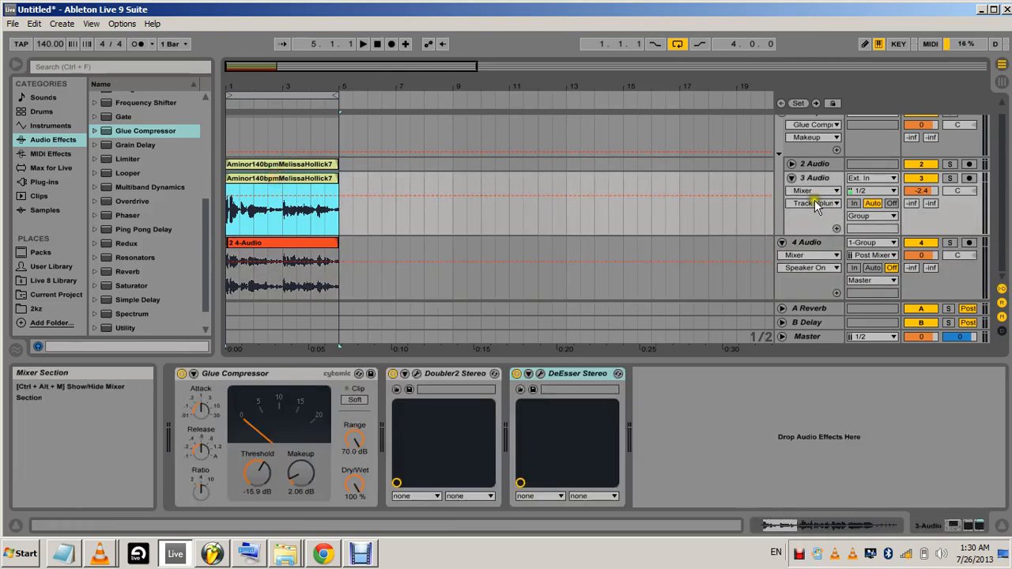
click(791, 164)
click(792, 164)
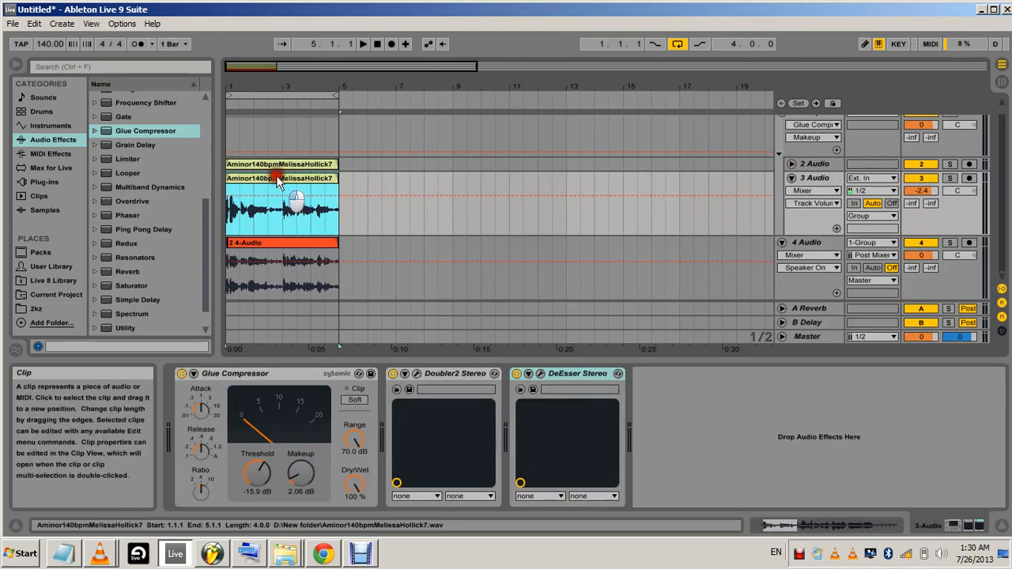
click(281, 246)
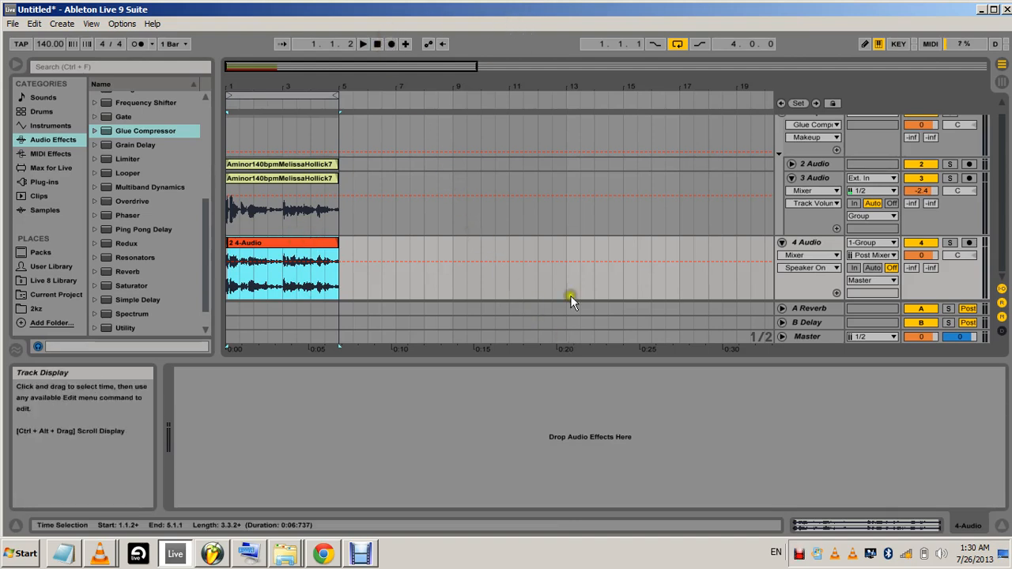
click(353, 257)
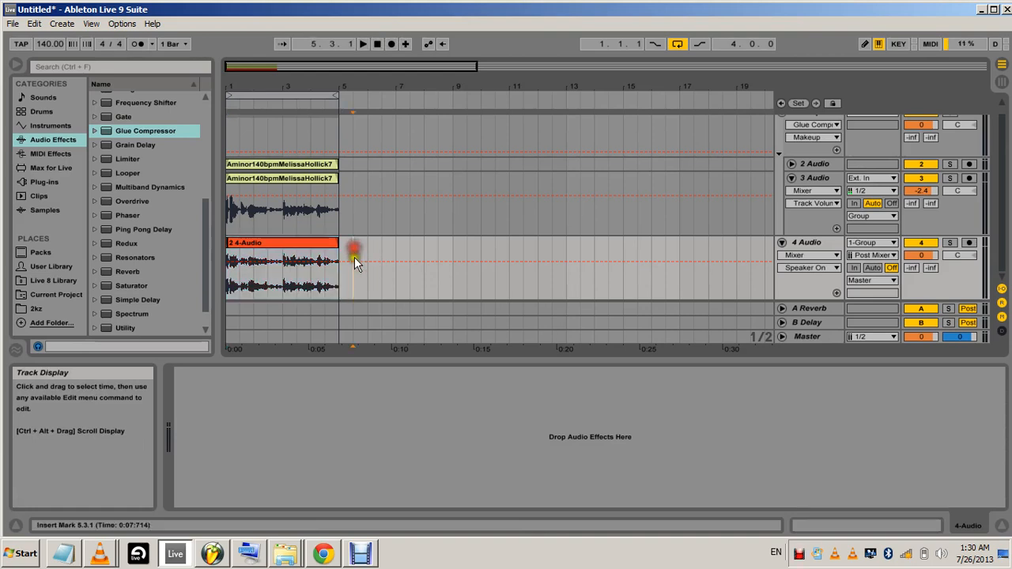
click(361, 556)
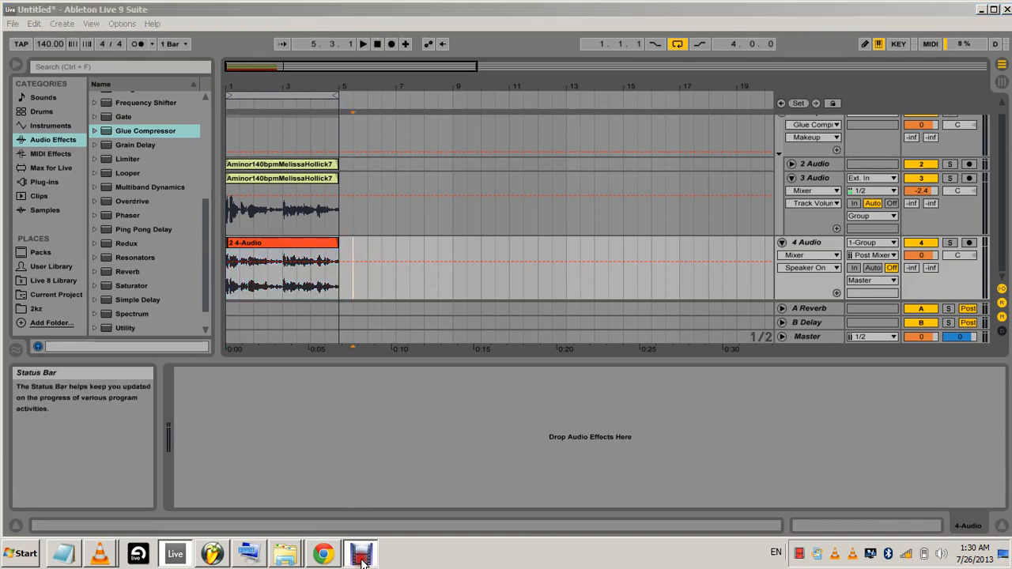